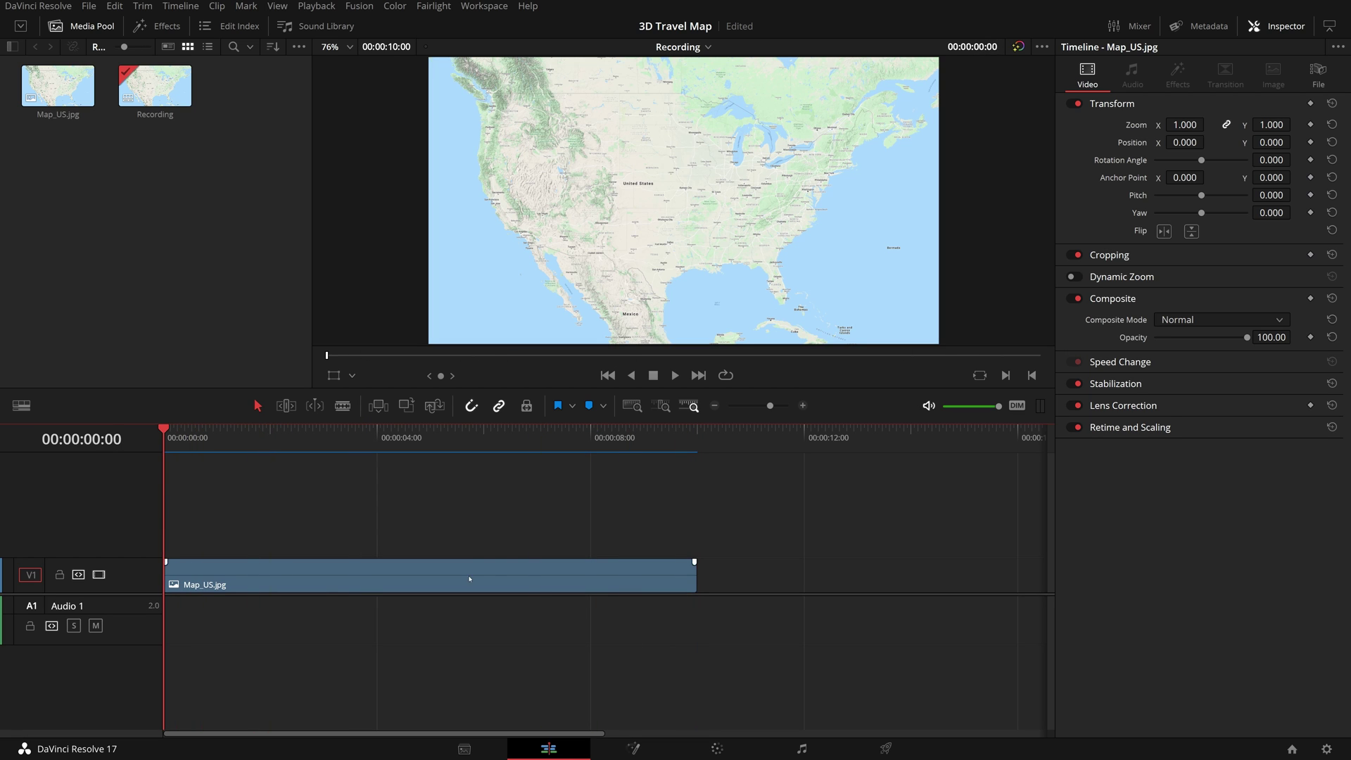
Switch to Fusion, add a Background node to the map's composition and set its alpha to 0
left_click(634, 748)
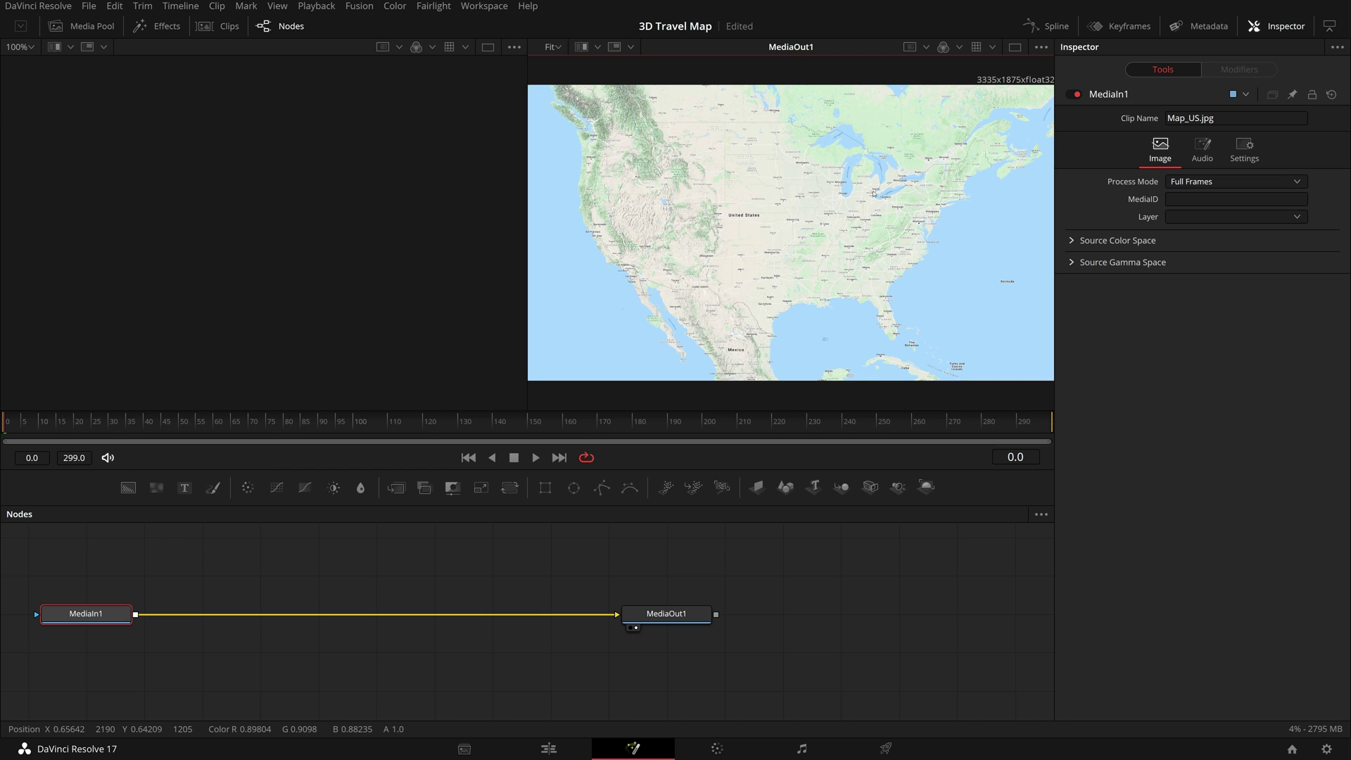
left_click(131, 489)
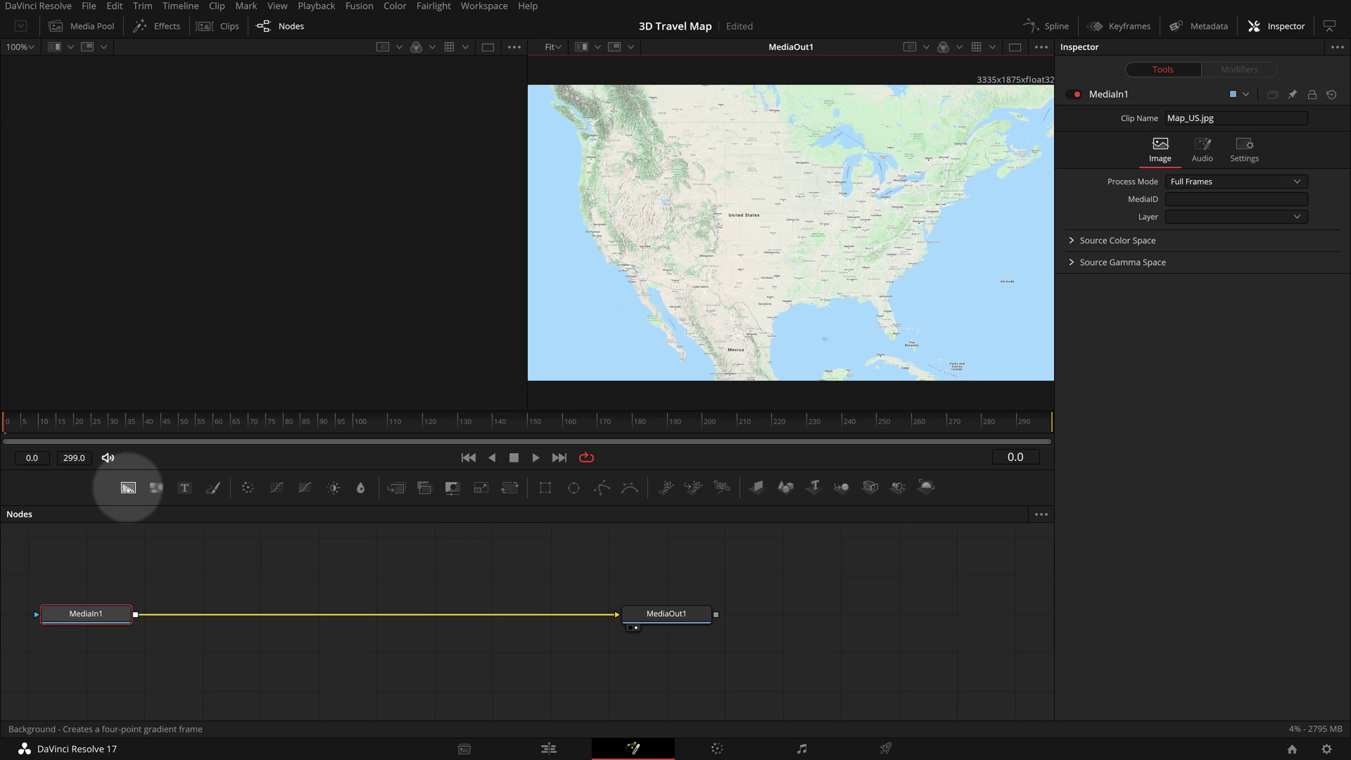
left_click_drag(128, 488, 378, 651)
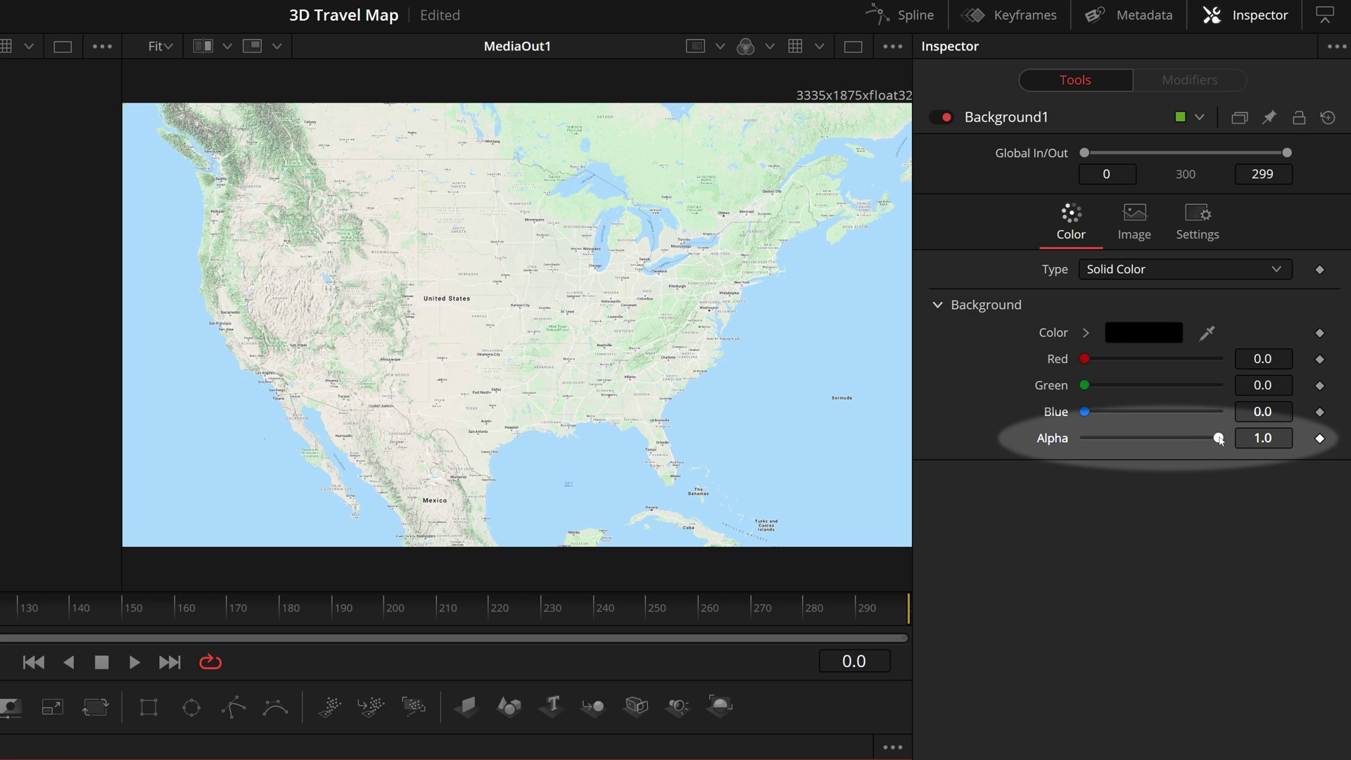
left_click_drag(1217, 438, 1049, 441)
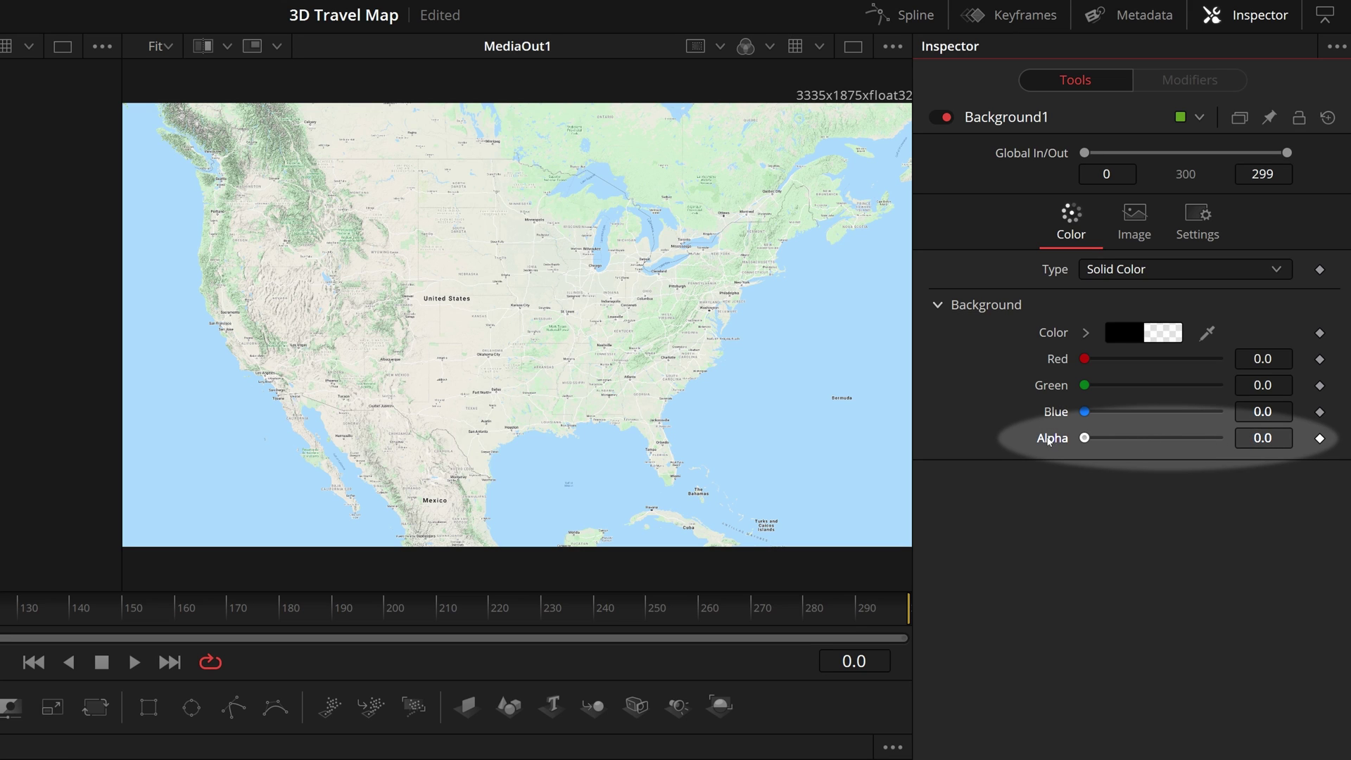
Turn off automatic resolution for the Background node and set its size to 1920 by 1080
left_click(1143, 220)
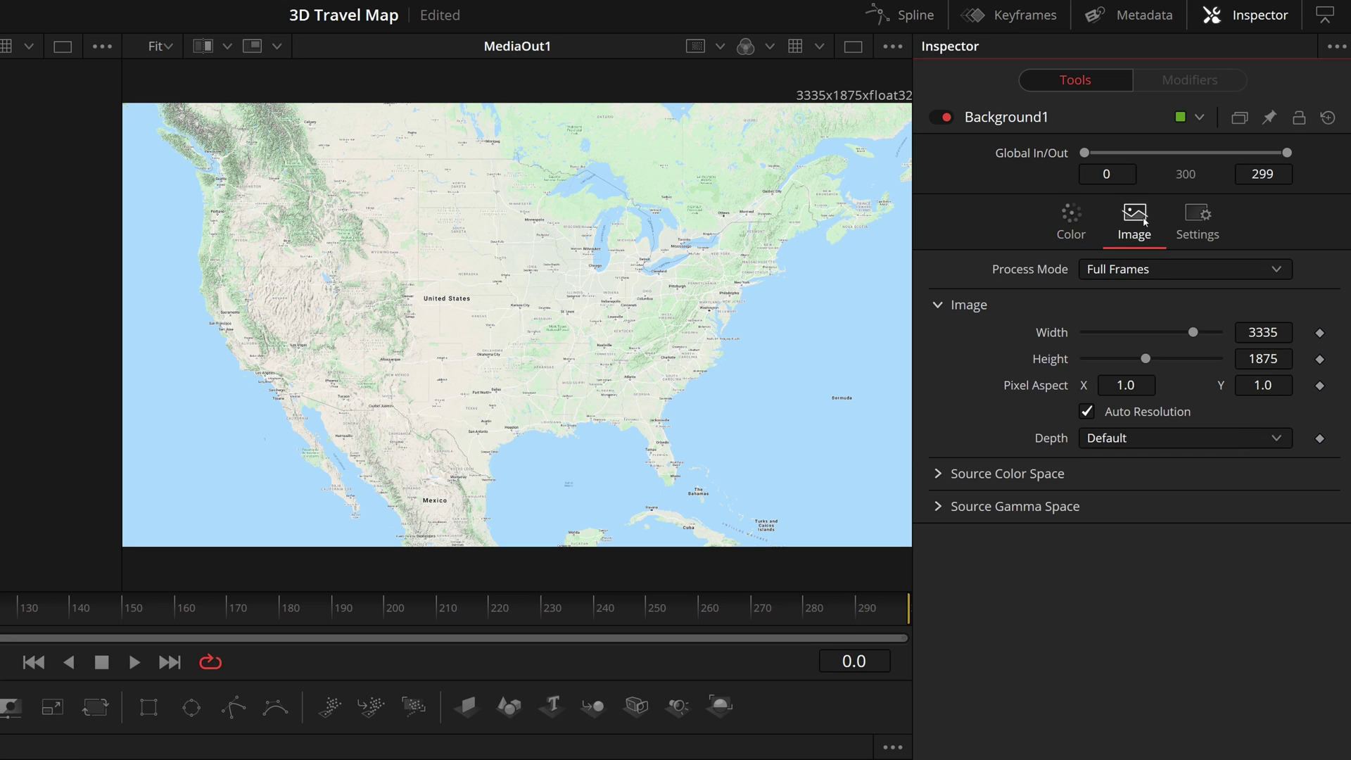
left_click(1087, 413)
left_click(1252, 332)
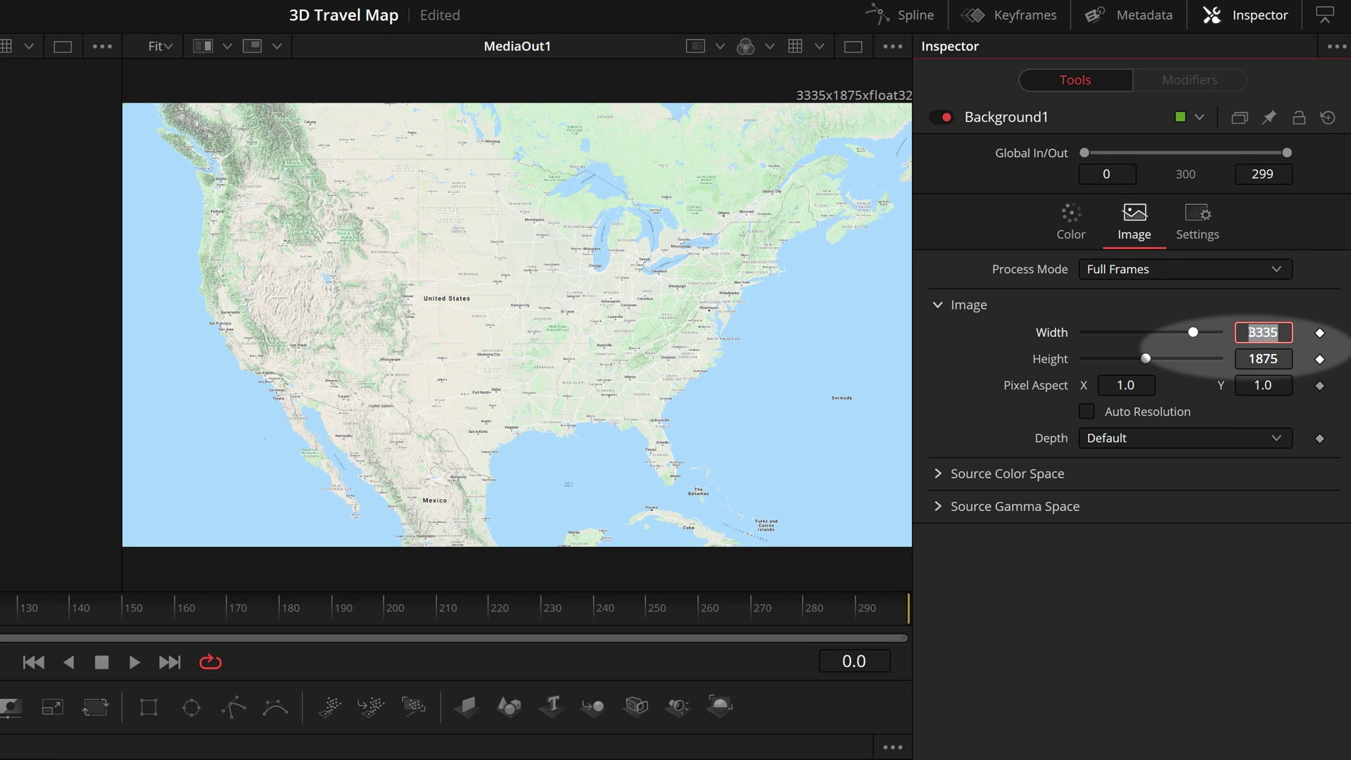
type("1920")
key("Tab")
type("1080")
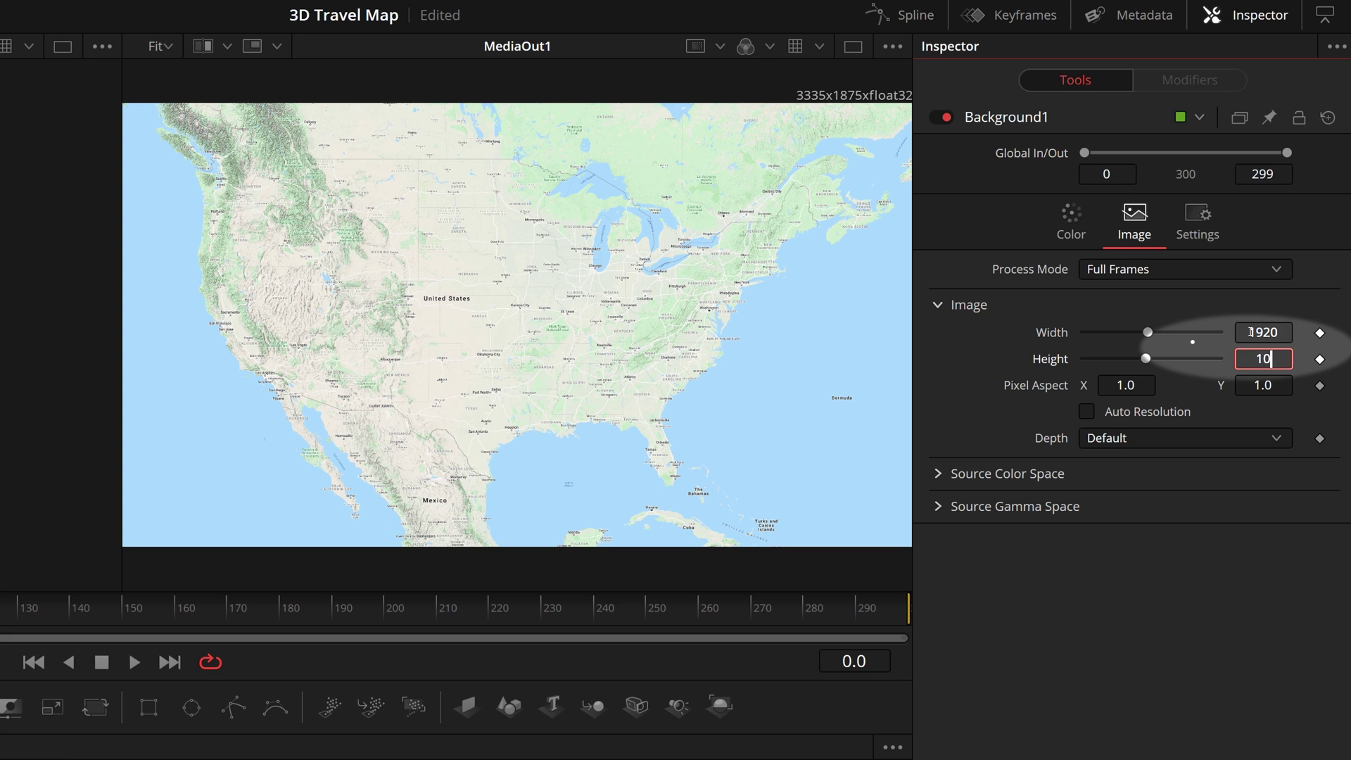
key("Tab")
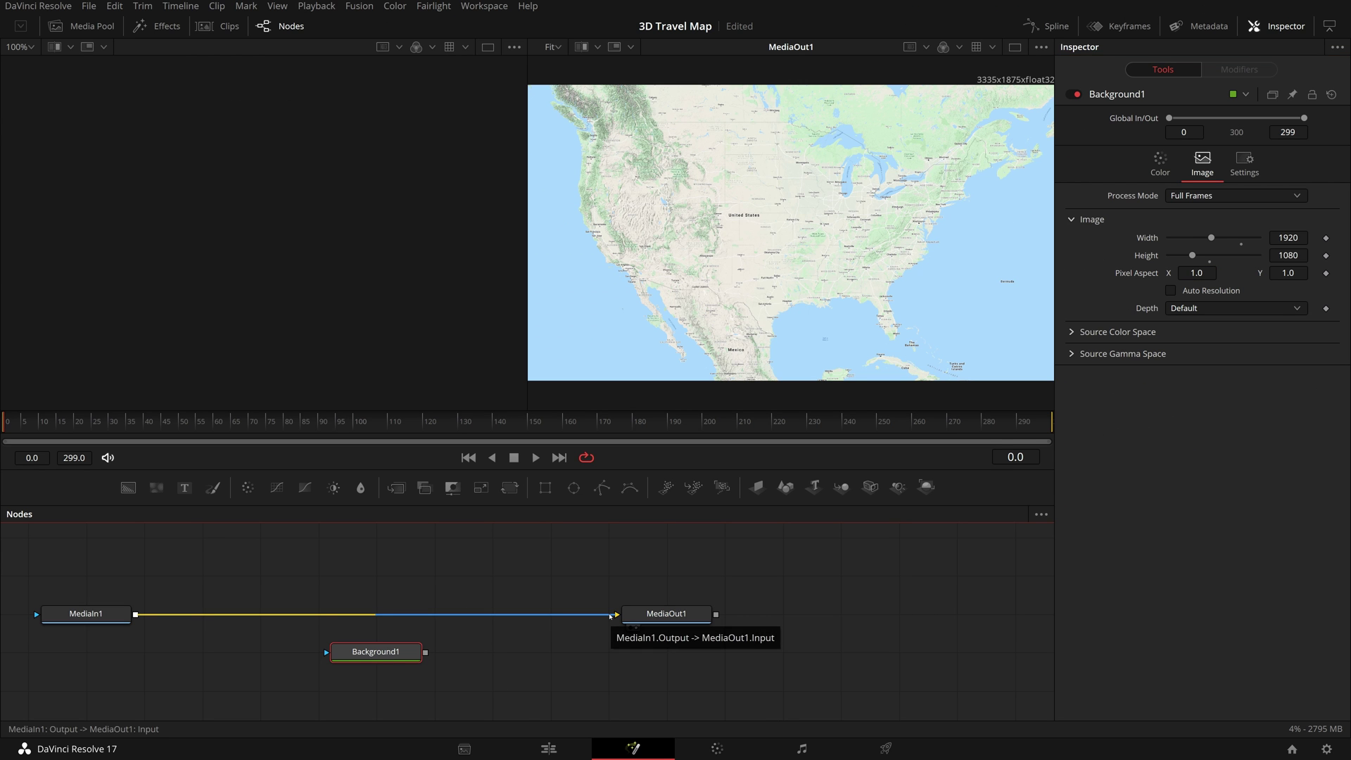
Merge the map over the transparent background and feed the merge result to MediaOut1
left_click_drag(610, 616, 598, 616)
left_click_drag(135, 614, 500, 624)
left_click_drag(380, 651, 616, 614)
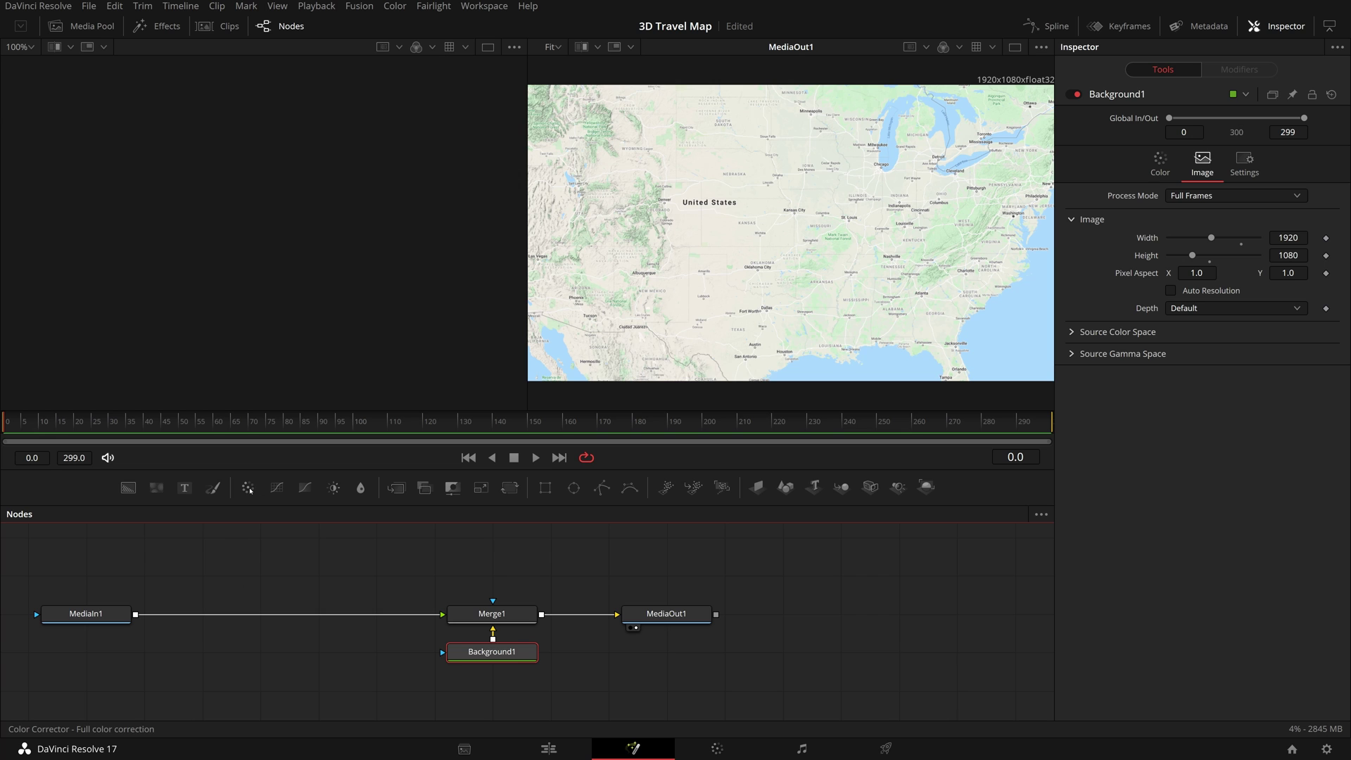
Insert a Color Corrector after MediaIn1 and lower its lift and saturation to darken and mute the map
left_click_drag(249, 490, 202, 614)
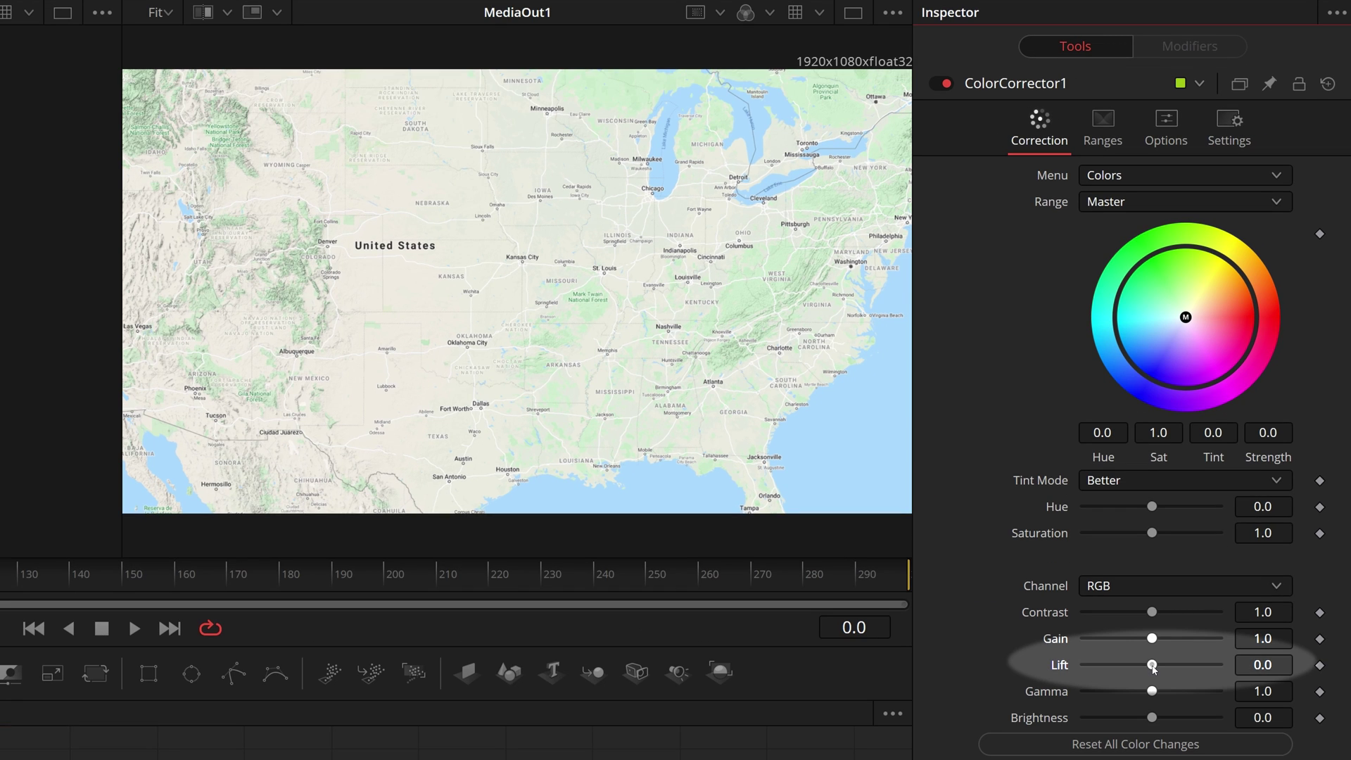
left_click_drag(1152, 666, 1084, 665)
left_click_drag(1154, 534, 1106, 535)
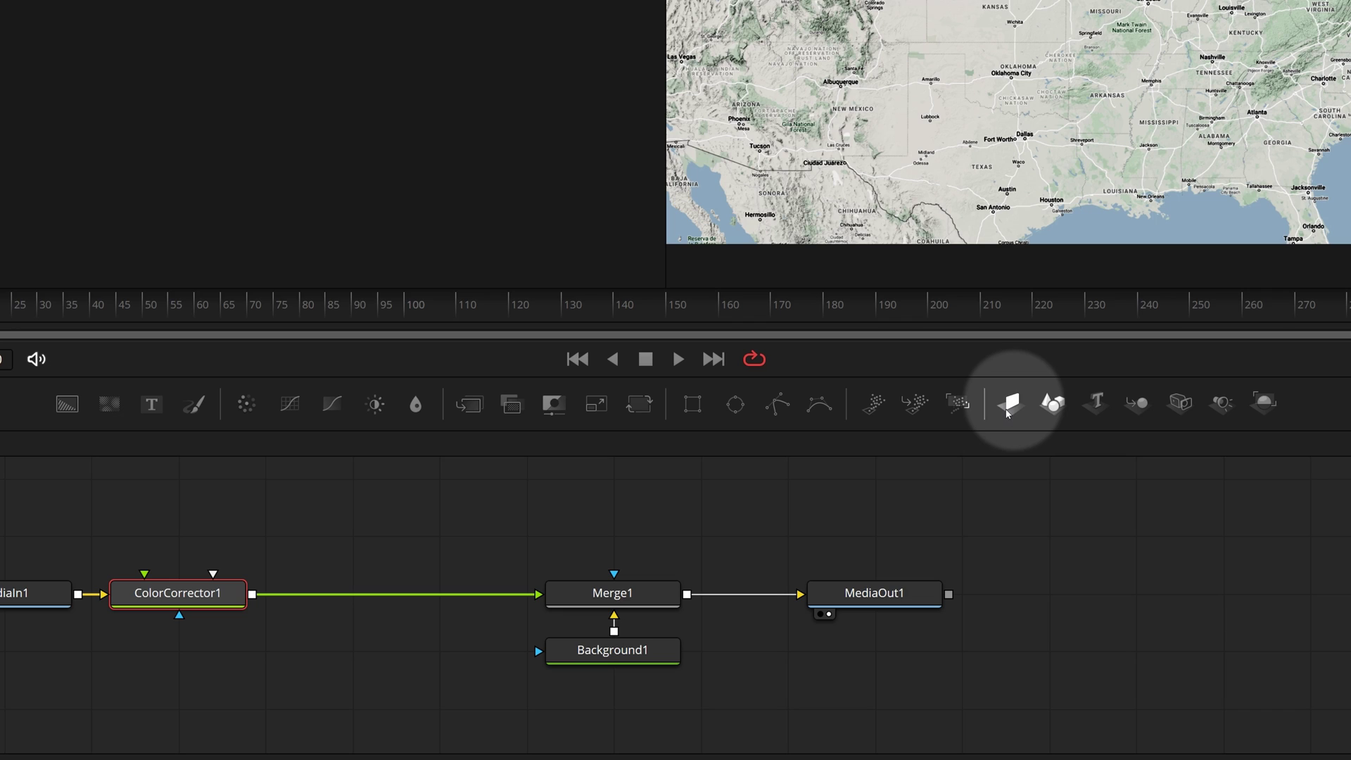
Add an Image Plane 3D node, connected to a Merge 3D and a Renderer 3D node
left_click_drag(1008, 414, 389, 524)
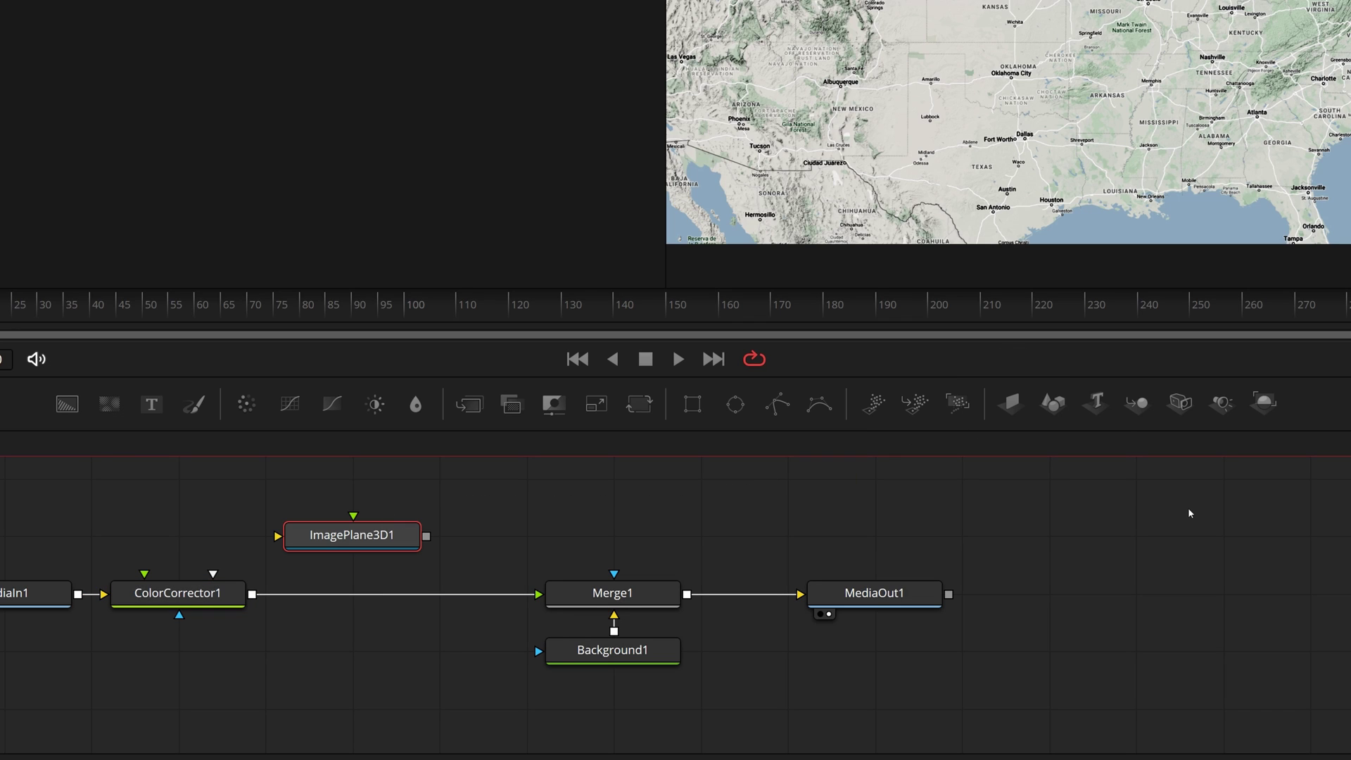
left_click(1140, 414)
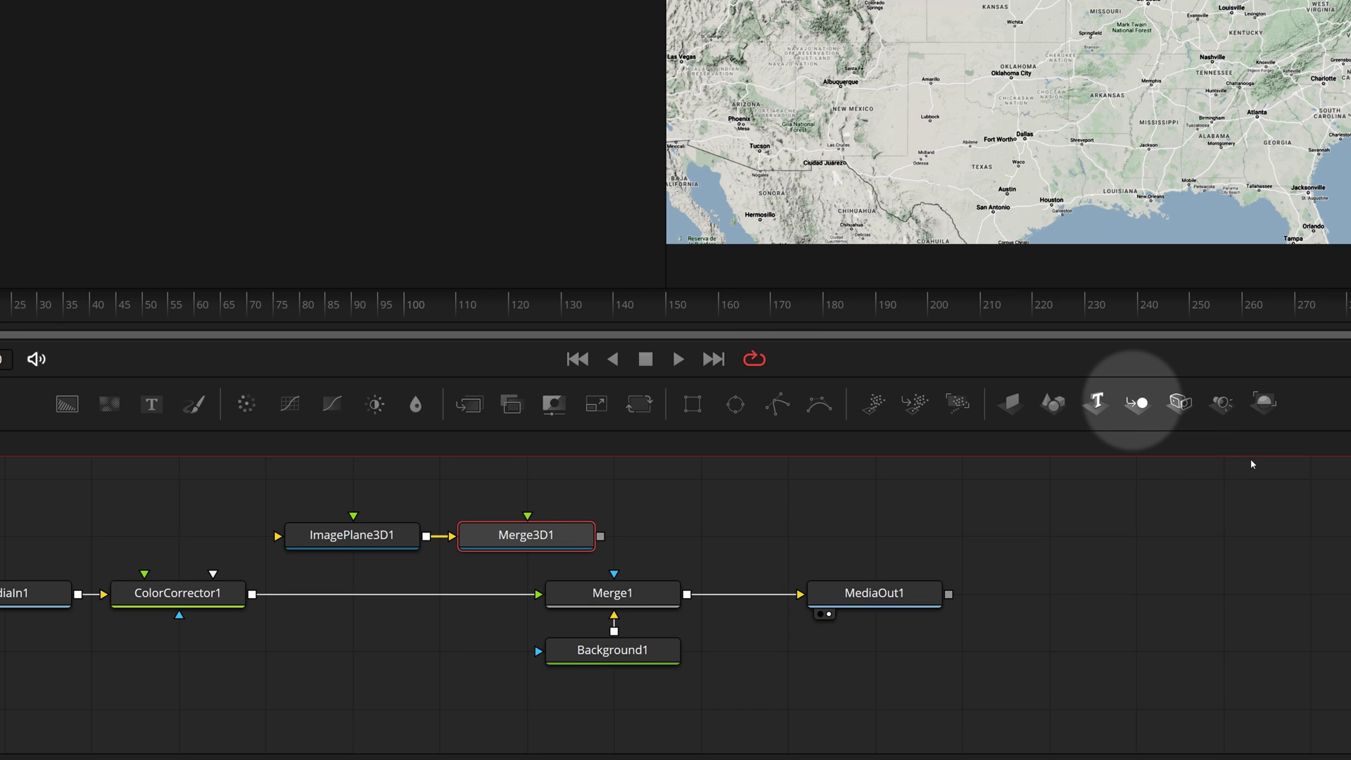
left_click(1264, 405)
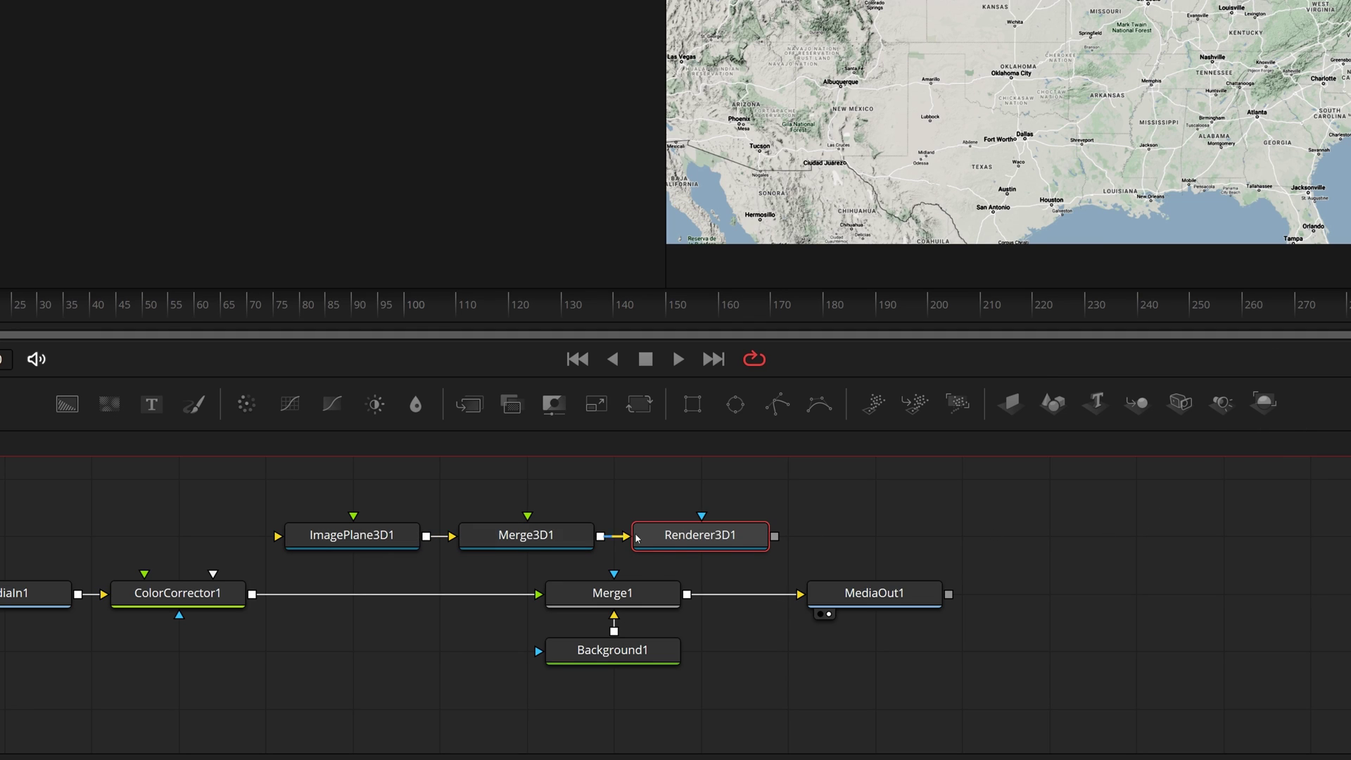
Reroute the colour-corrected map into ImagePlane3D1 and connect Renderer3D1 to the foreground of Merge1
left_click(526, 598)
left_click_drag(527, 598, 353, 519)
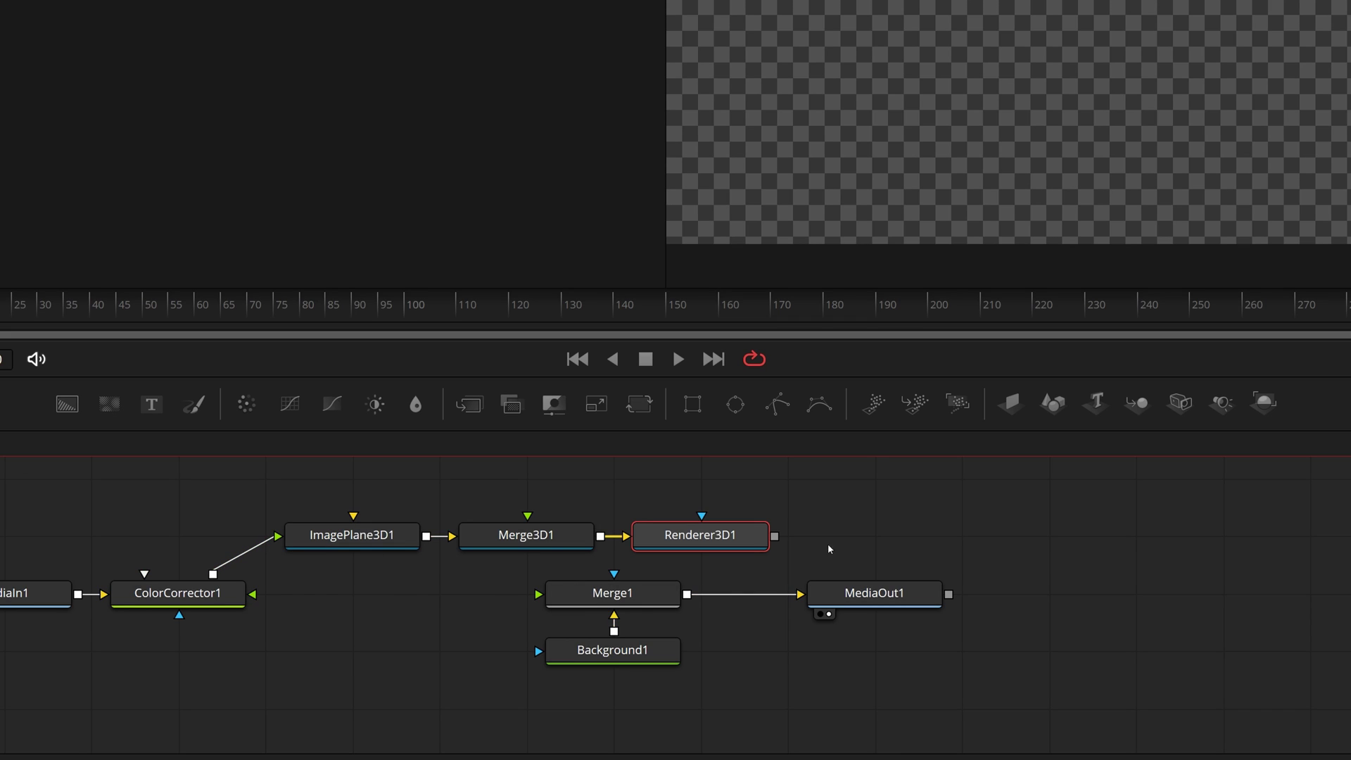
left_click_drag(775, 538, 540, 596)
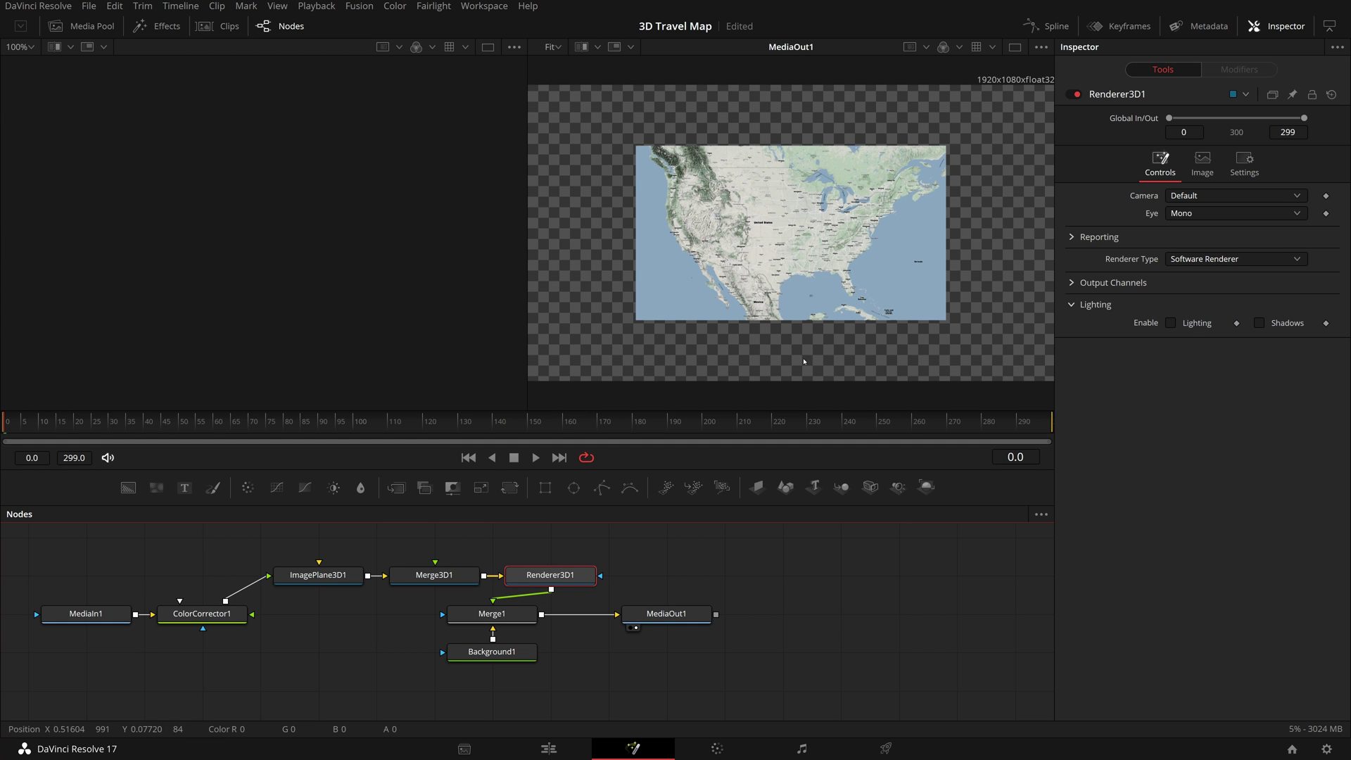
Rearrange the nodes into a tidy row, leaving a gap between ColorCorrector1 and ImagePlane3D1
left_click_drag(666, 613, 956, 613)
left_click_drag(492, 613, 840, 613)
left_click_drag(496, 660, 845, 665)
left_click_drag(202, 614, 205, 570)
left_click_drag(86, 614, 86, 574)
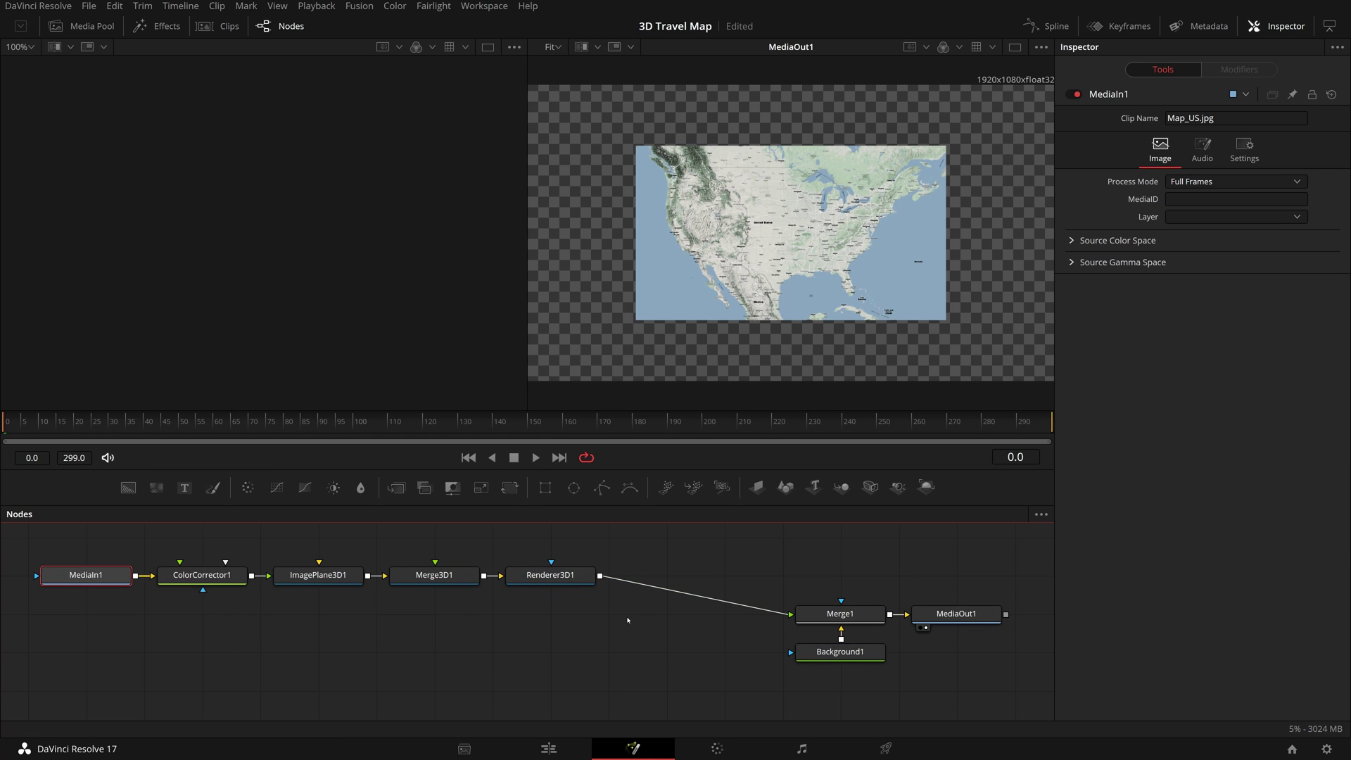
left_click_drag(569, 576, 742, 575)
left_click_drag(434, 575, 608, 575)
left_click_drag(318, 574, 492, 575)
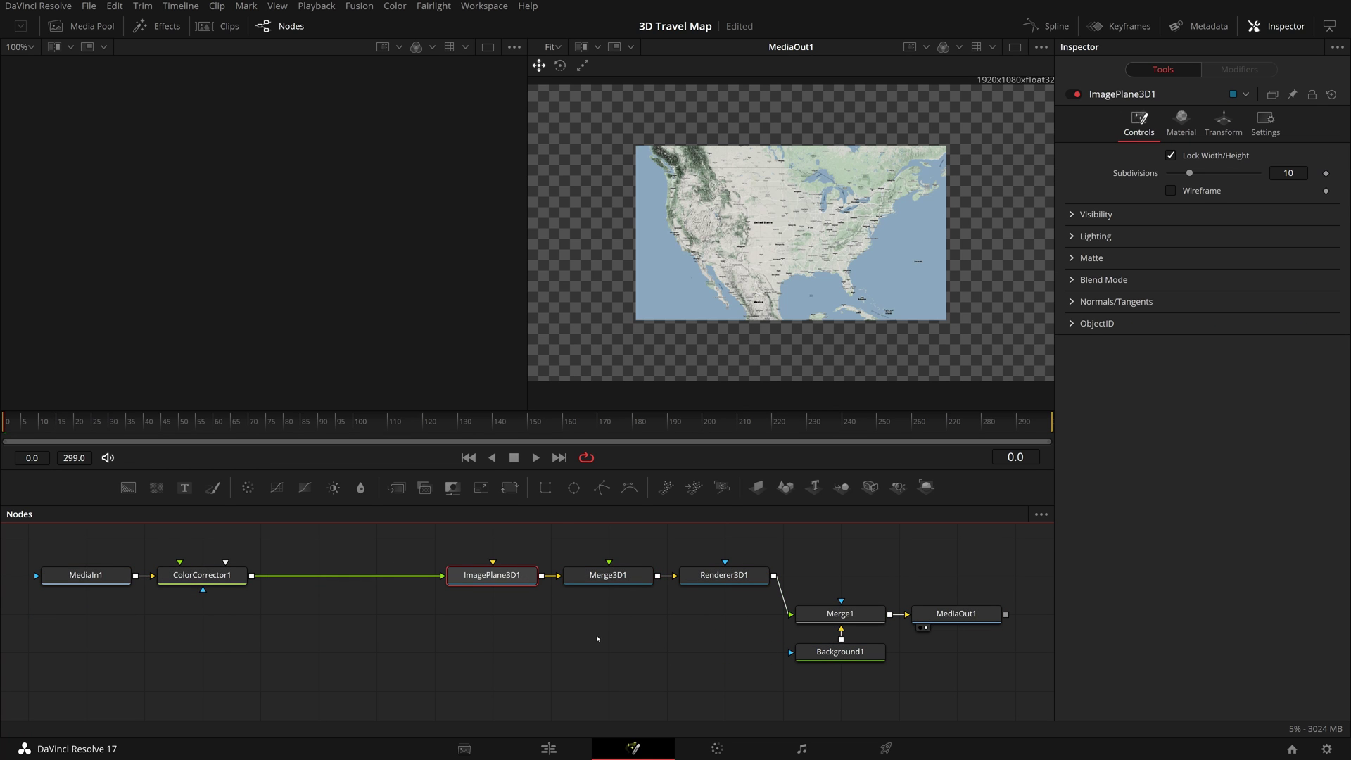
Show the Merge3D1 scene in the empty viewer and look at the map plane in 3D perspective
left_click(615, 578)
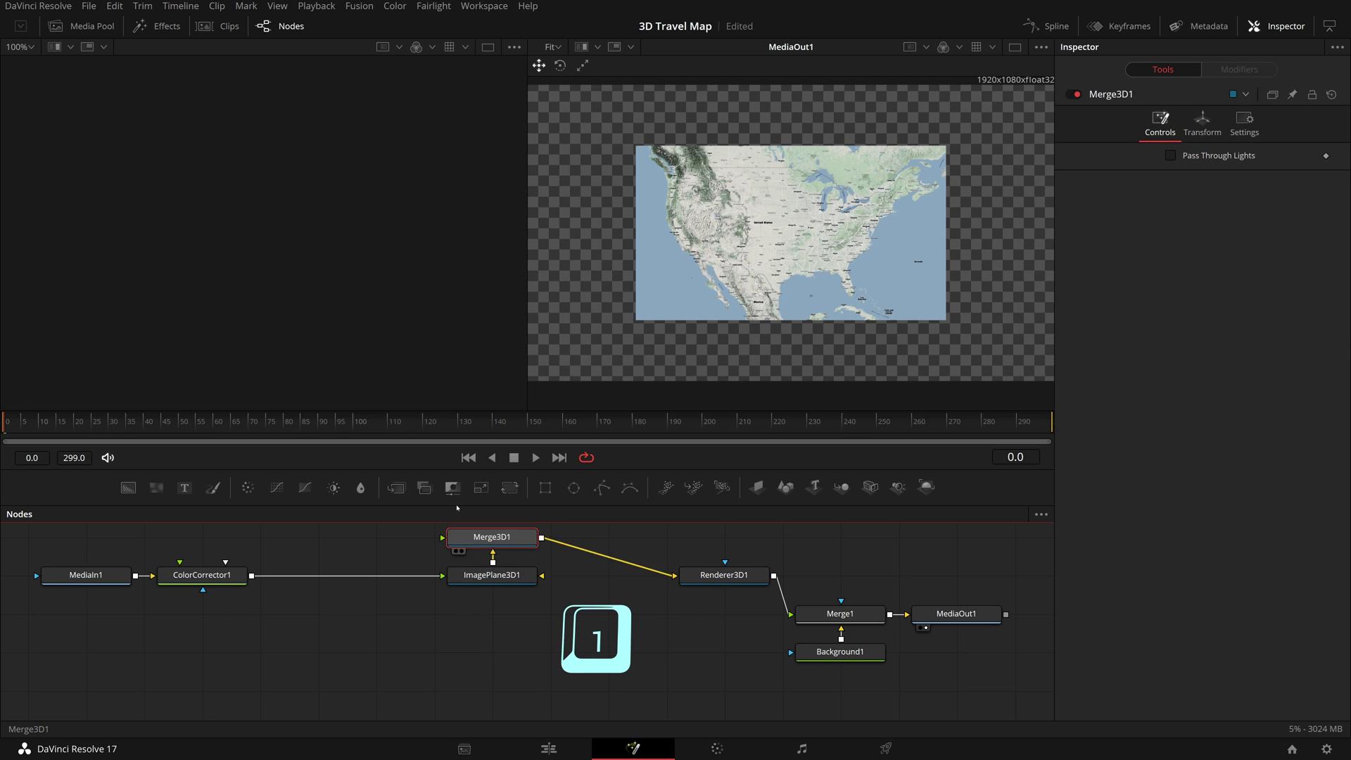
left_click_drag(417, 303, 295, 285)
left_click_drag(211, 285, 335, 292)
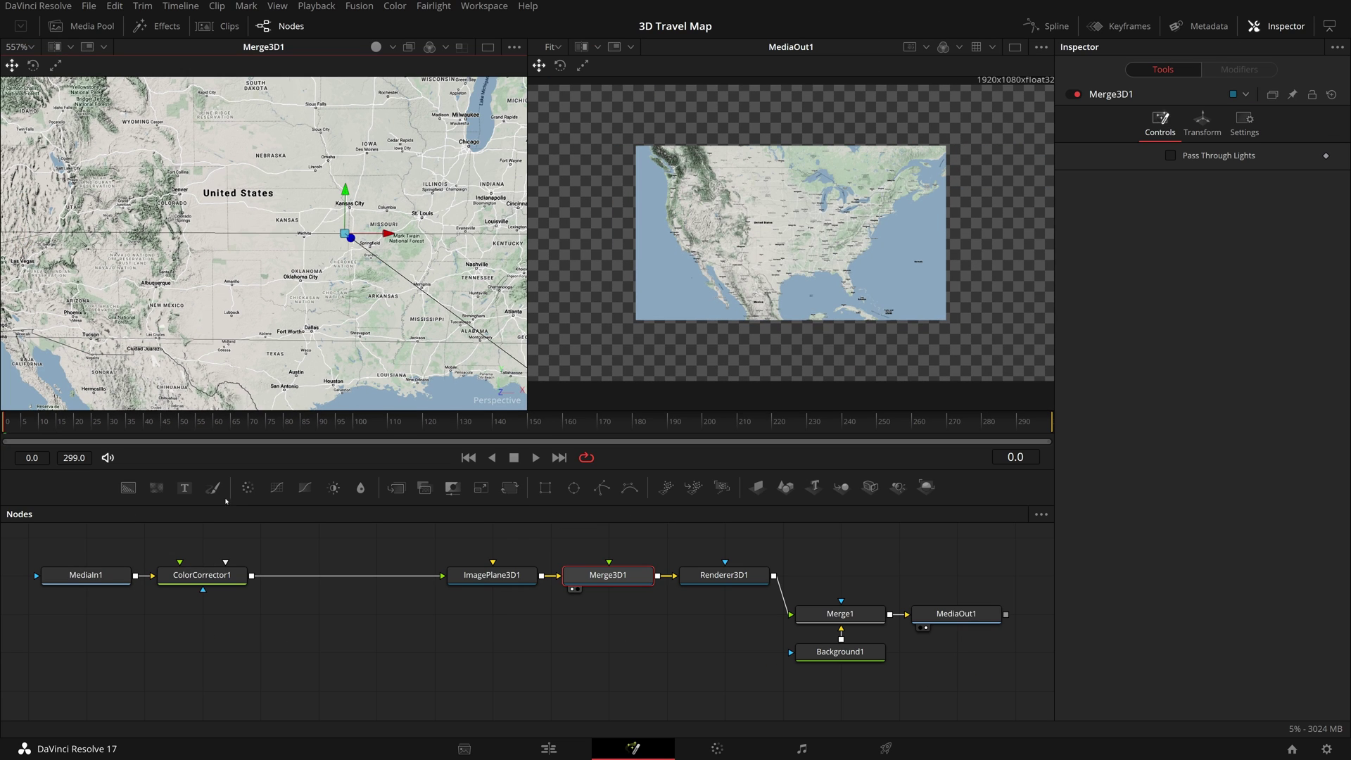
Insert a Paint node between ColorCorrector1 and ImagePlane3D1 and show its output in a single enlarged viewer
mouse_move(212, 491)
left_mouse_down()
mouse_move(289, 518)
mouse_move(343, 578)
left_mouse_up()
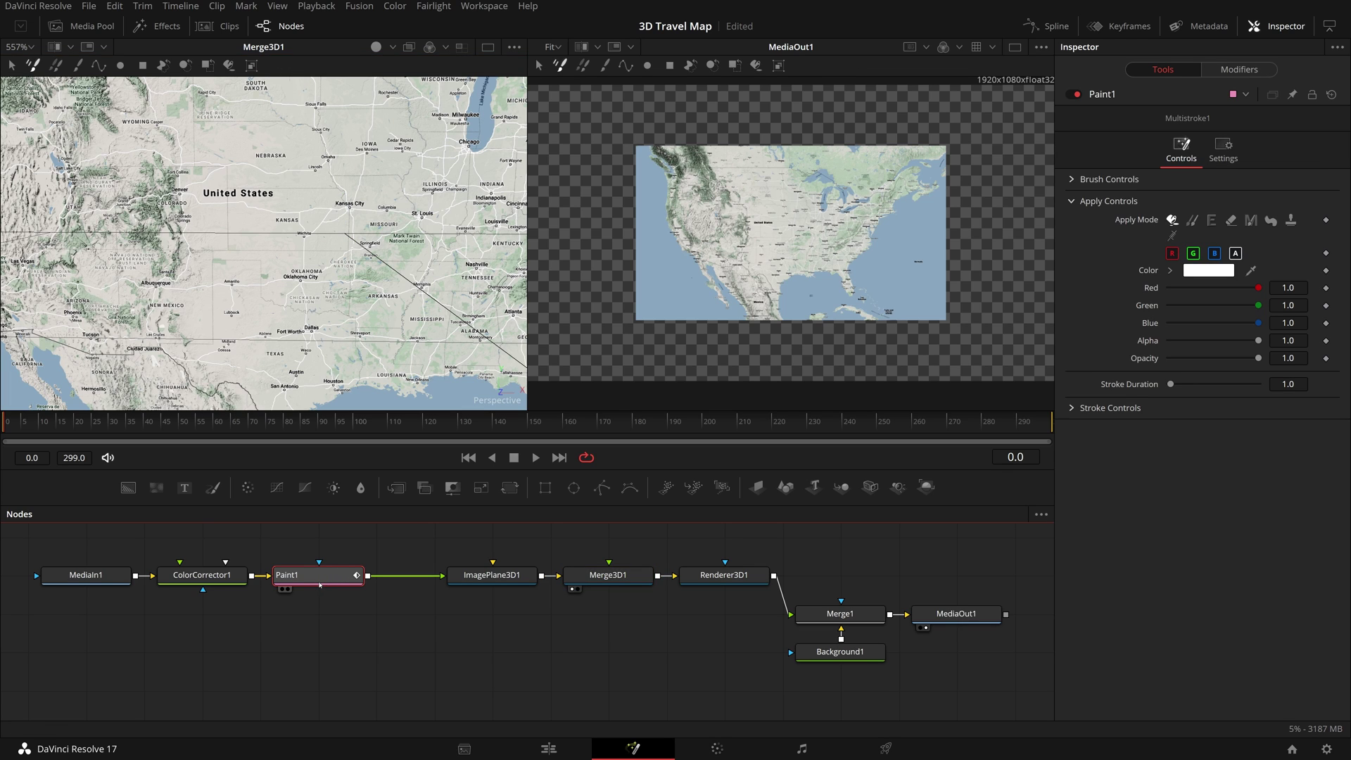
key("2")
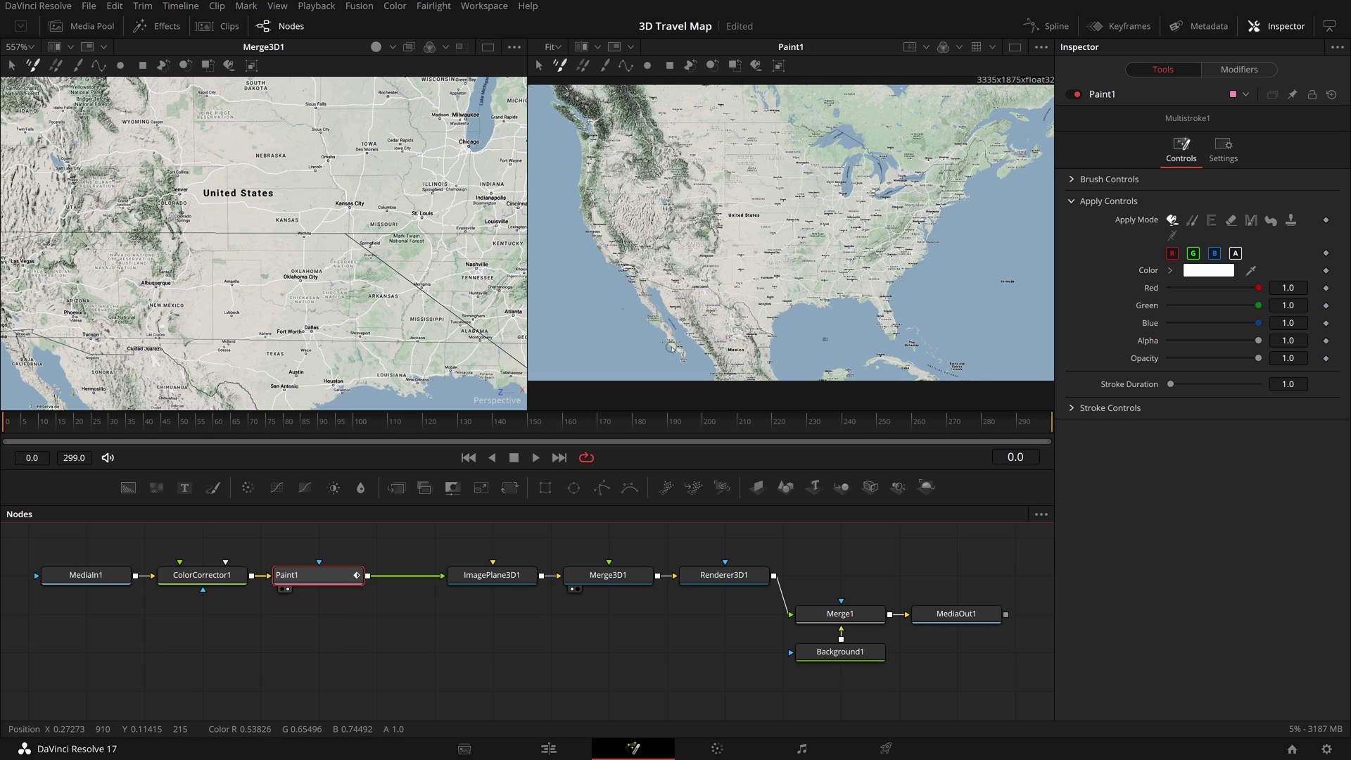
left_click(1015, 48)
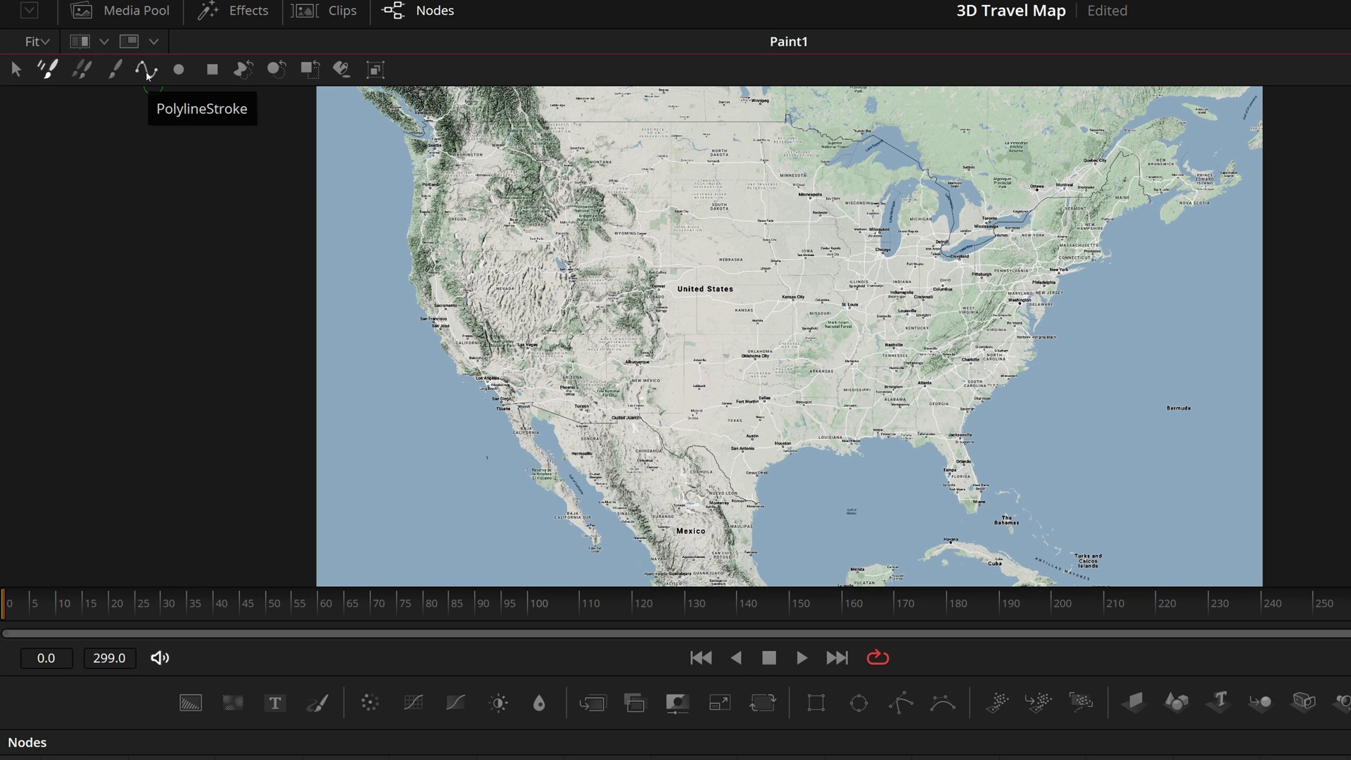
Draw a polyline stroke between Las Vegas and Chicago, arched northward over Nebraska, and finish its shape
left_click(146, 70)
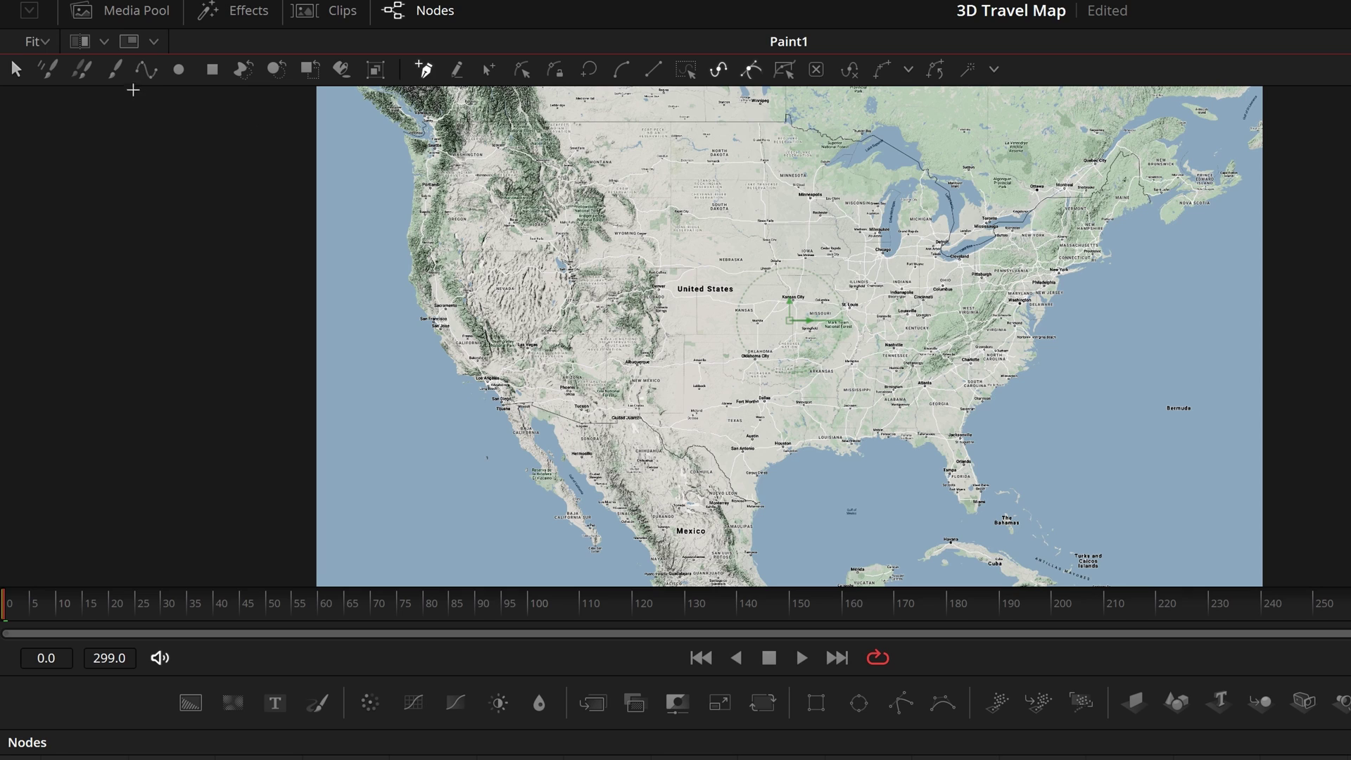
scroll(590, 374, "up", 3)
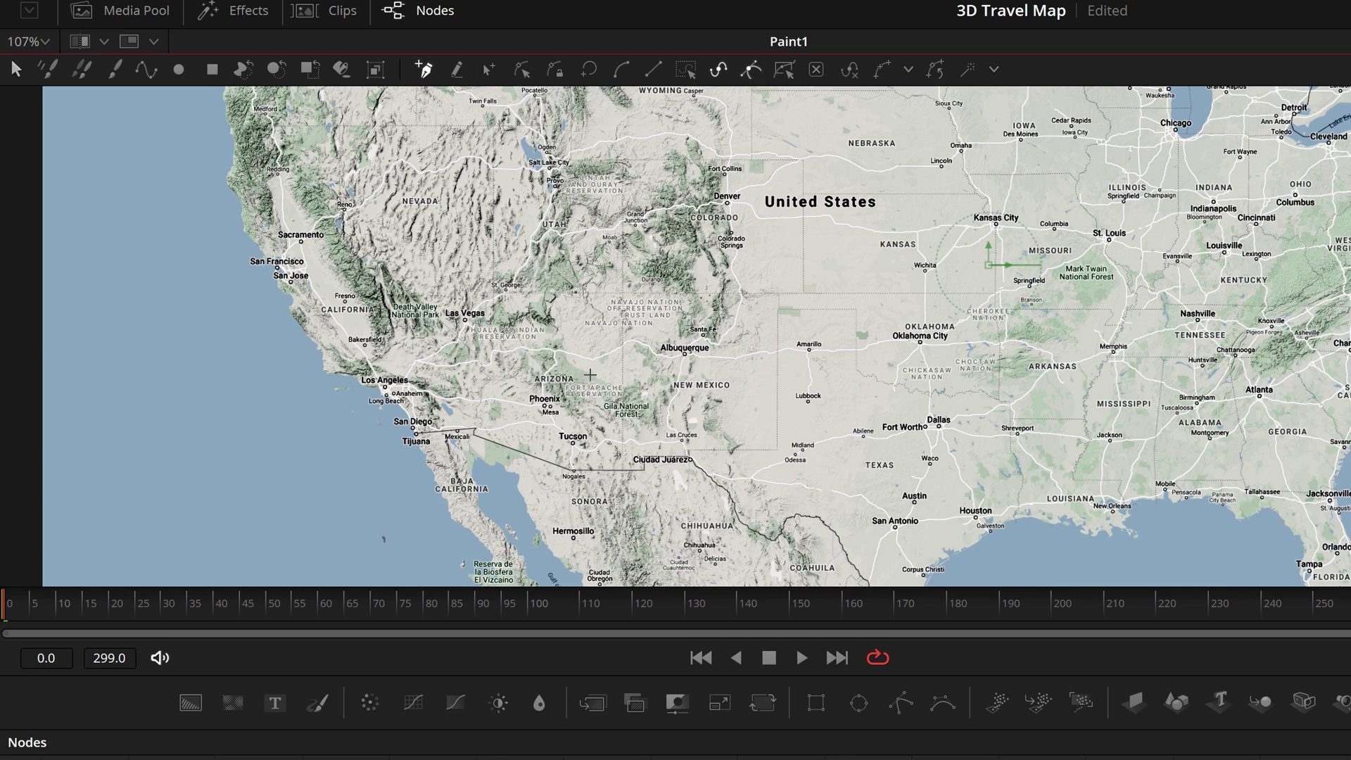
mouse_move(1175, 130)
left_mouse_down()
mouse_move(900, 166)
mouse_move(831, 160)
left_mouse_up()
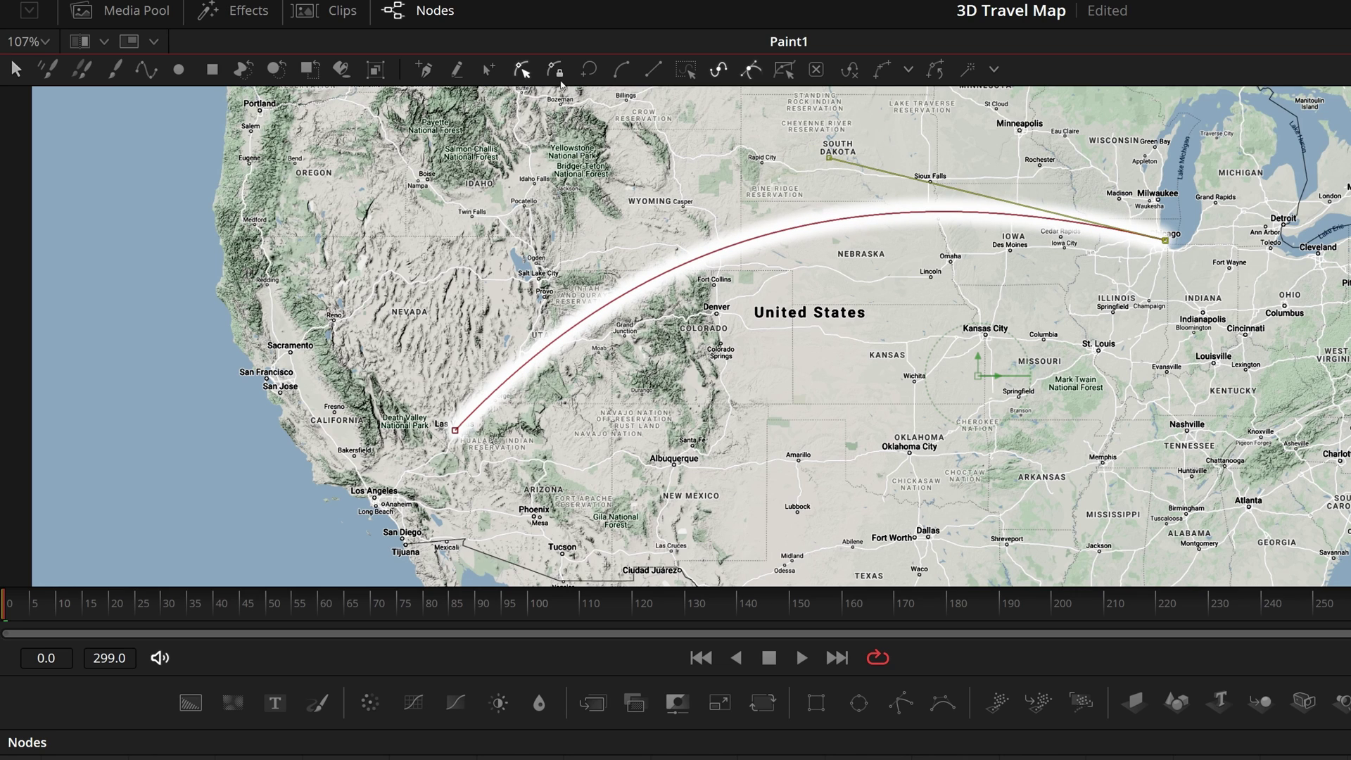
left_click(558, 74)
left_click(559, 74)
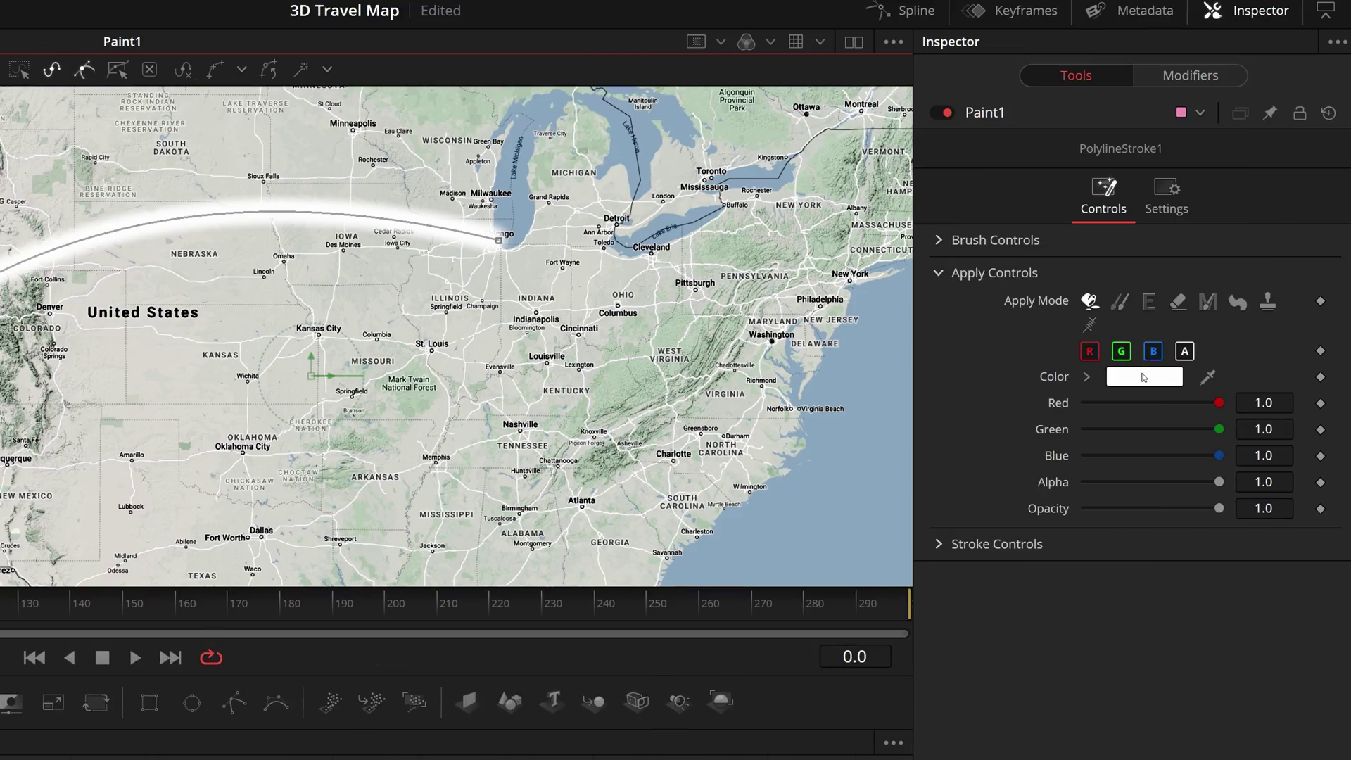
Colour the arched route stroke orange (#ff5500) and reduce its brush size to 0.0043
left_click(1143, 377)
left_click(184, 456)
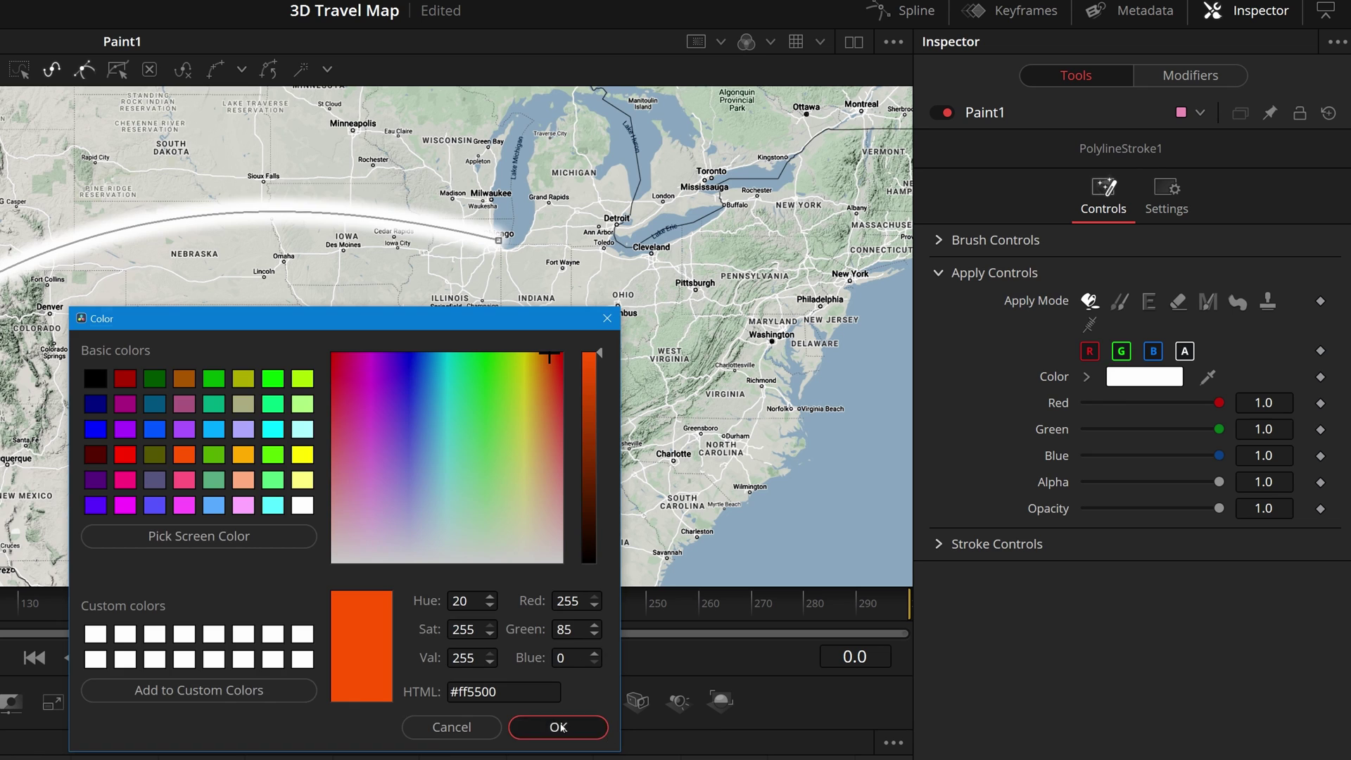
left_click(558, 727)
left_click(938, 240)
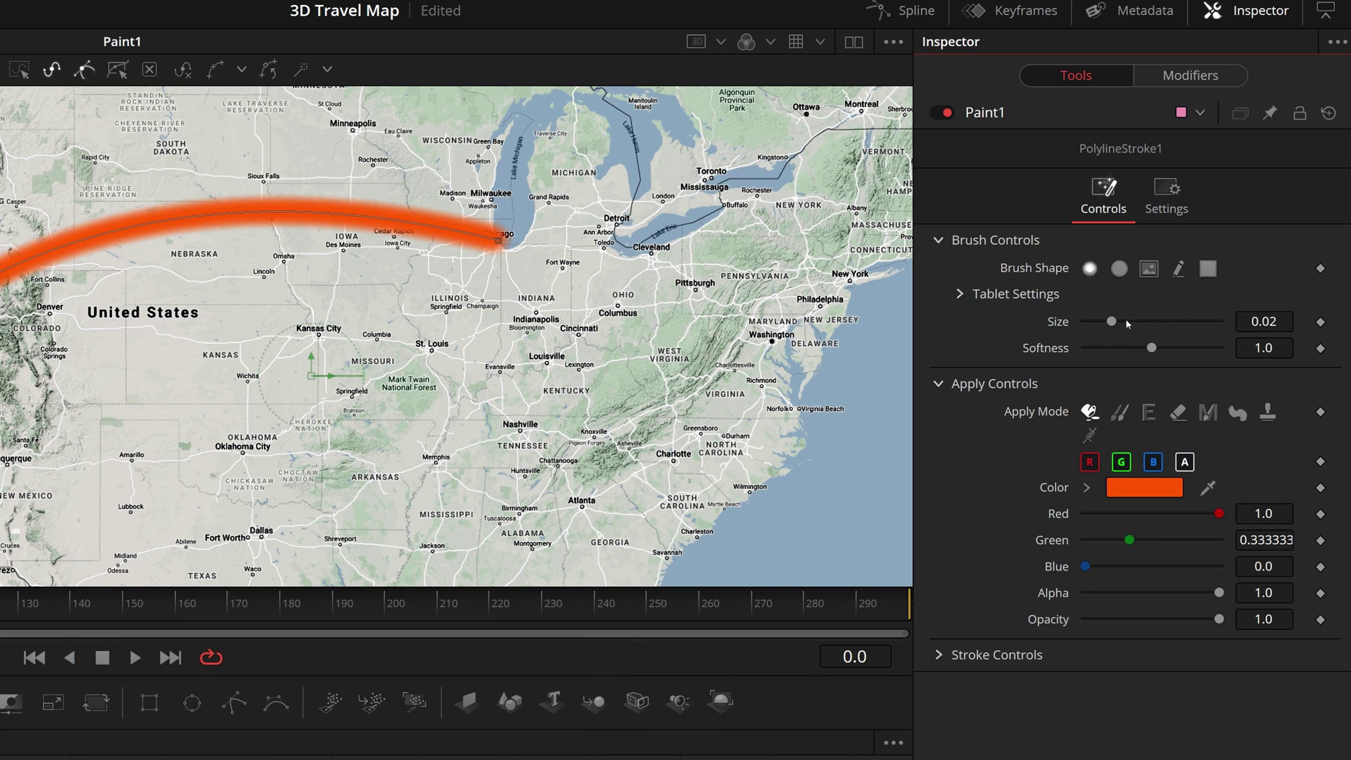
mouse_move(1273, 322)
left_mouse_down()
mouse_move(1185, 322)
mouse_move(1216, 322)
left_mouse_up()
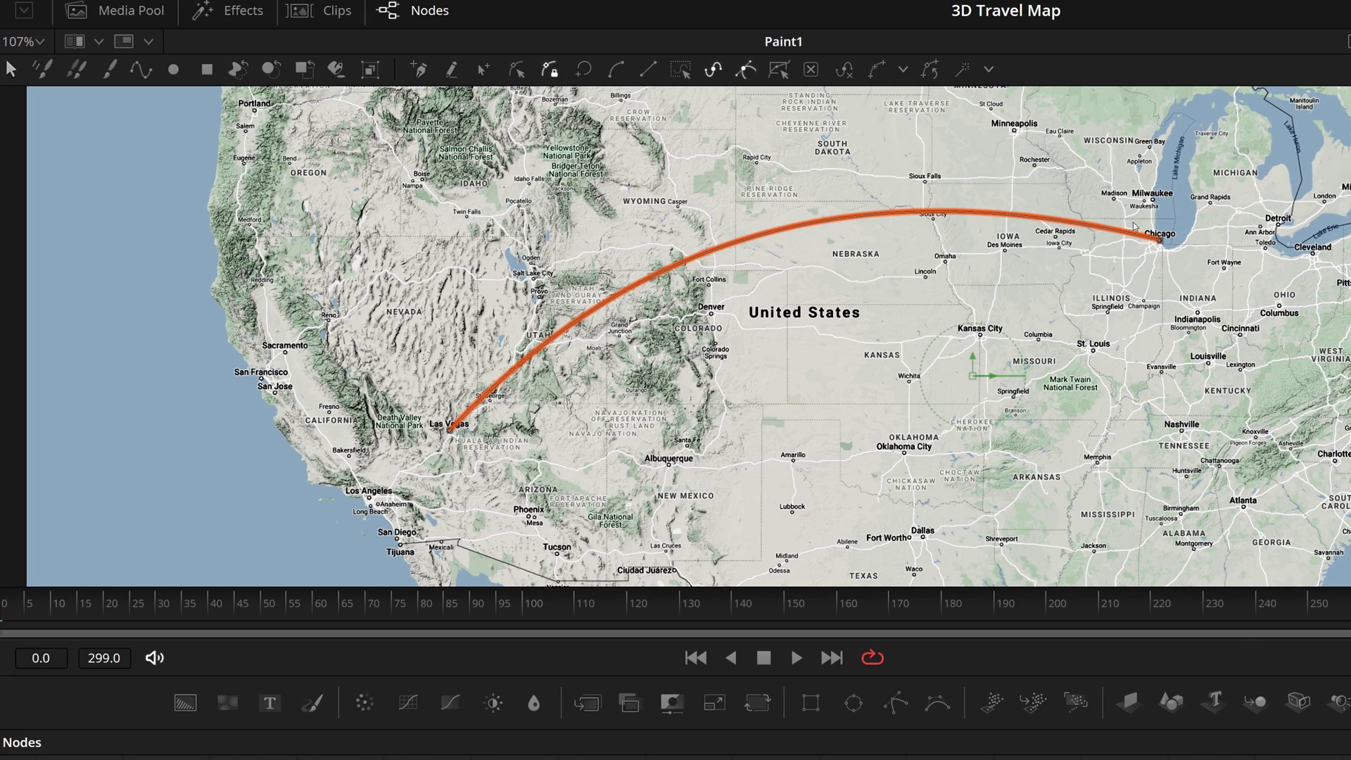
Draw a second polyline stroke from Las Vegas to Chicago and bend it into a flatter arc below the first
left_click(141, 71)
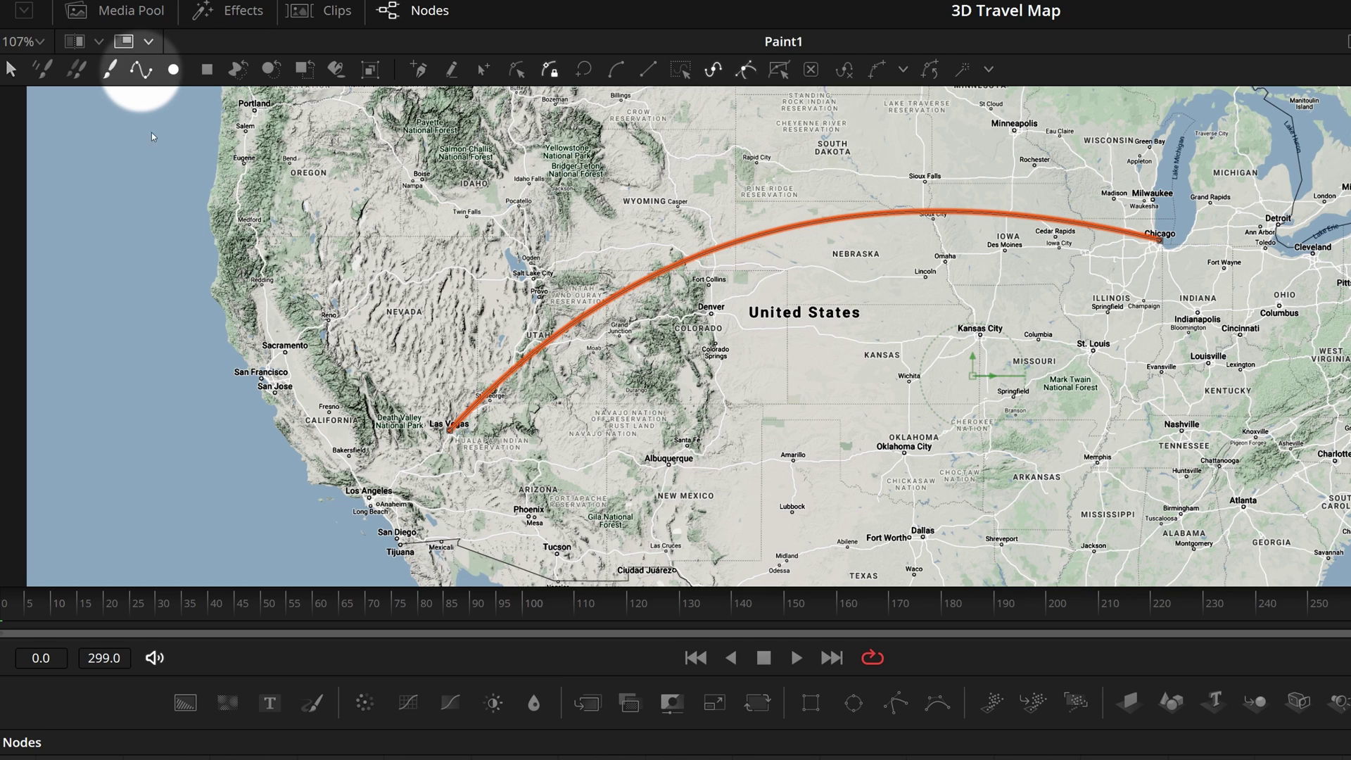
left_click(141, 71)
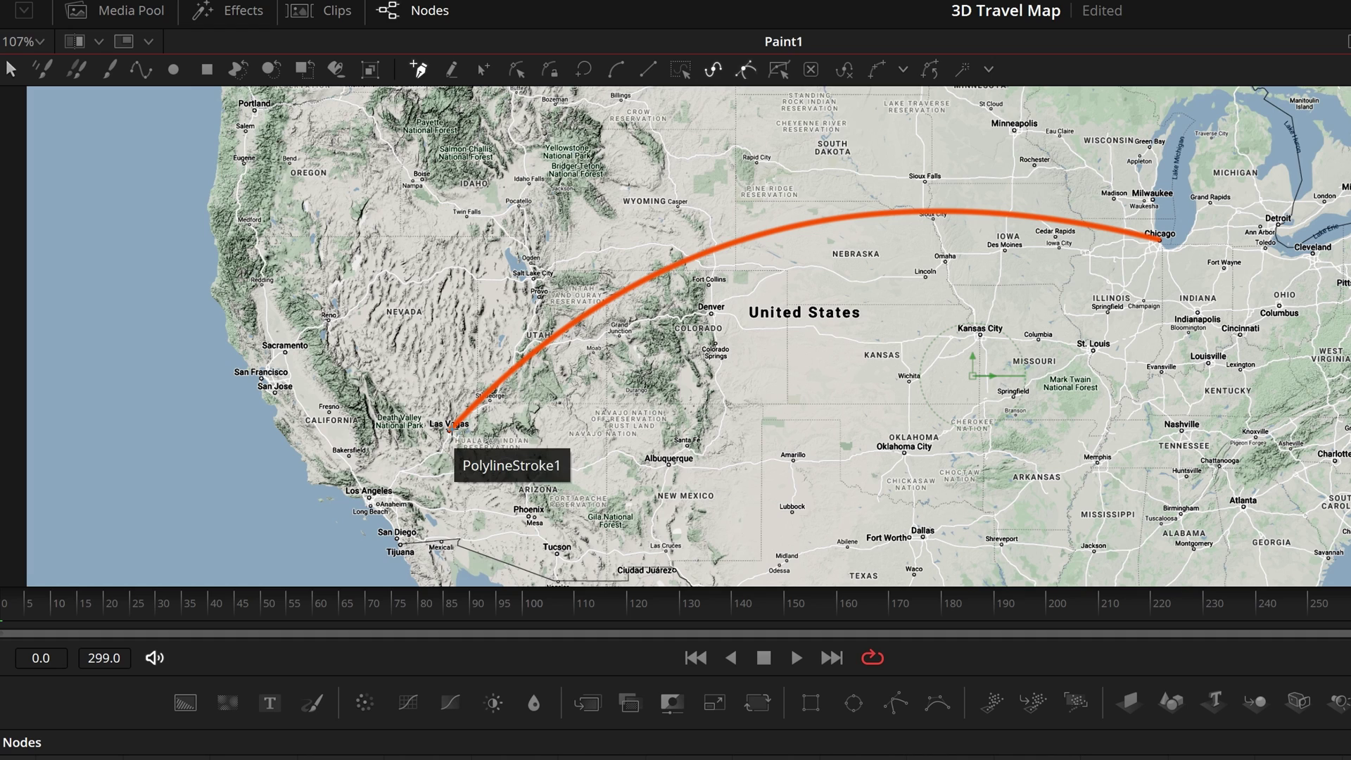
left_click(450, 427)
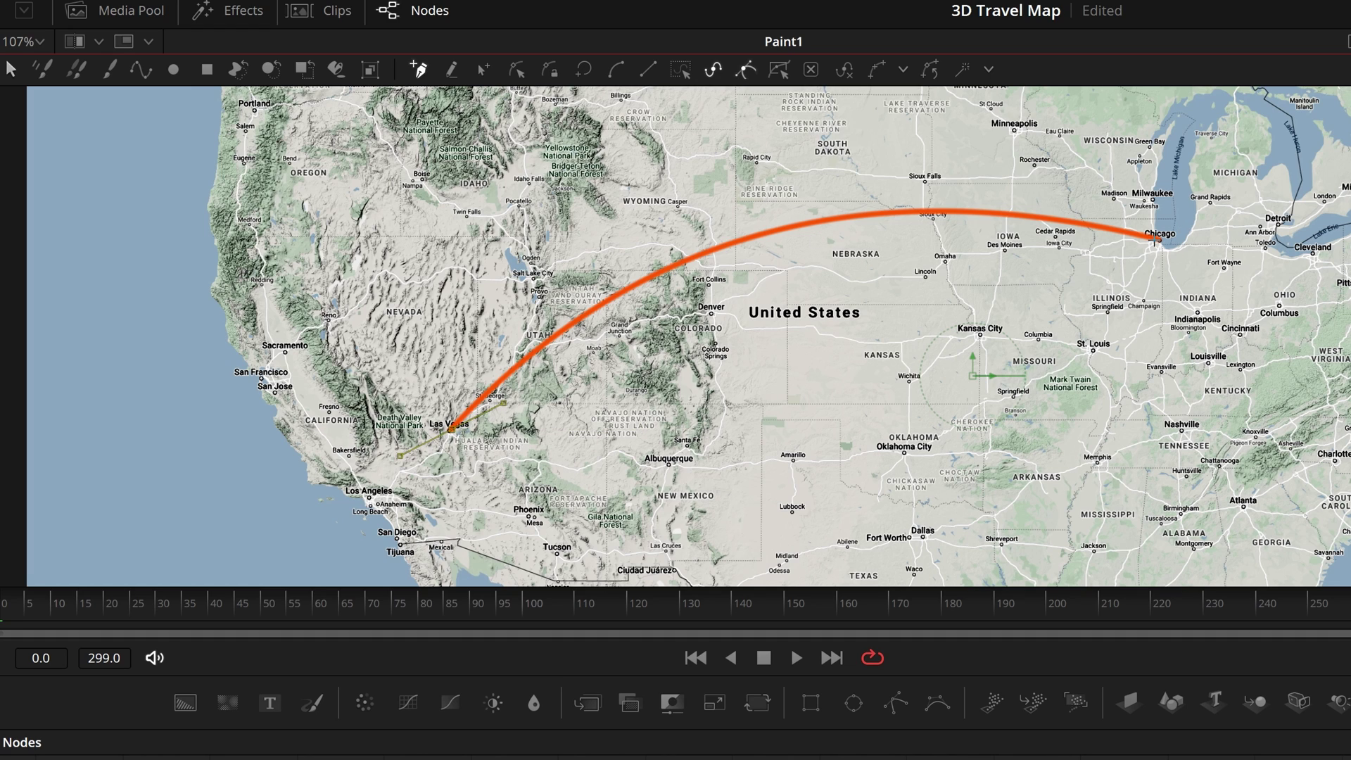
left_click(1157, 241)
left_click(518, 71)
left_click_drag(914, 282, 907, 242)
left_click(452, 429)
left_click_drag(678, 327, 650, 311)
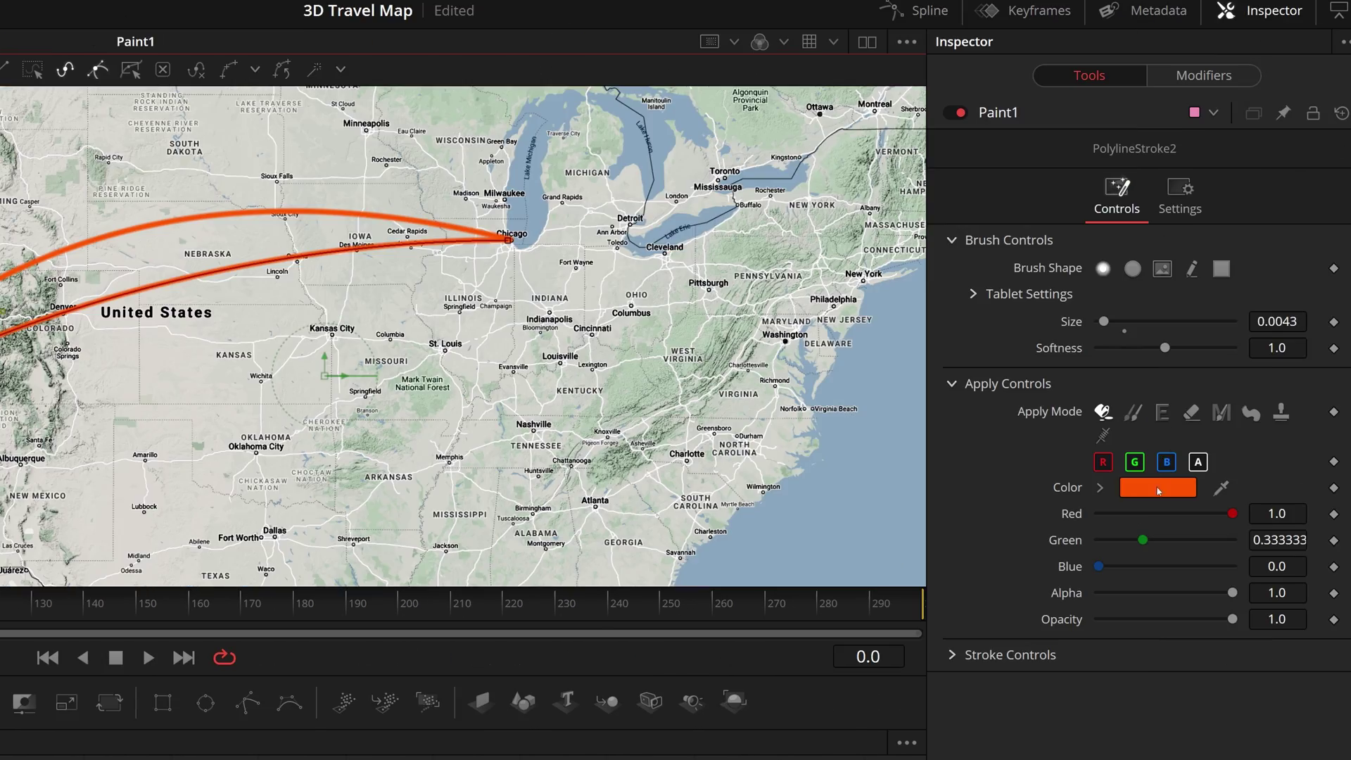
Colour the lower stroke black (#000000), reduce its opacity to 0.228 and set its brush size to 0.0071
left_click(1266, 487)
left_click(103, 382)
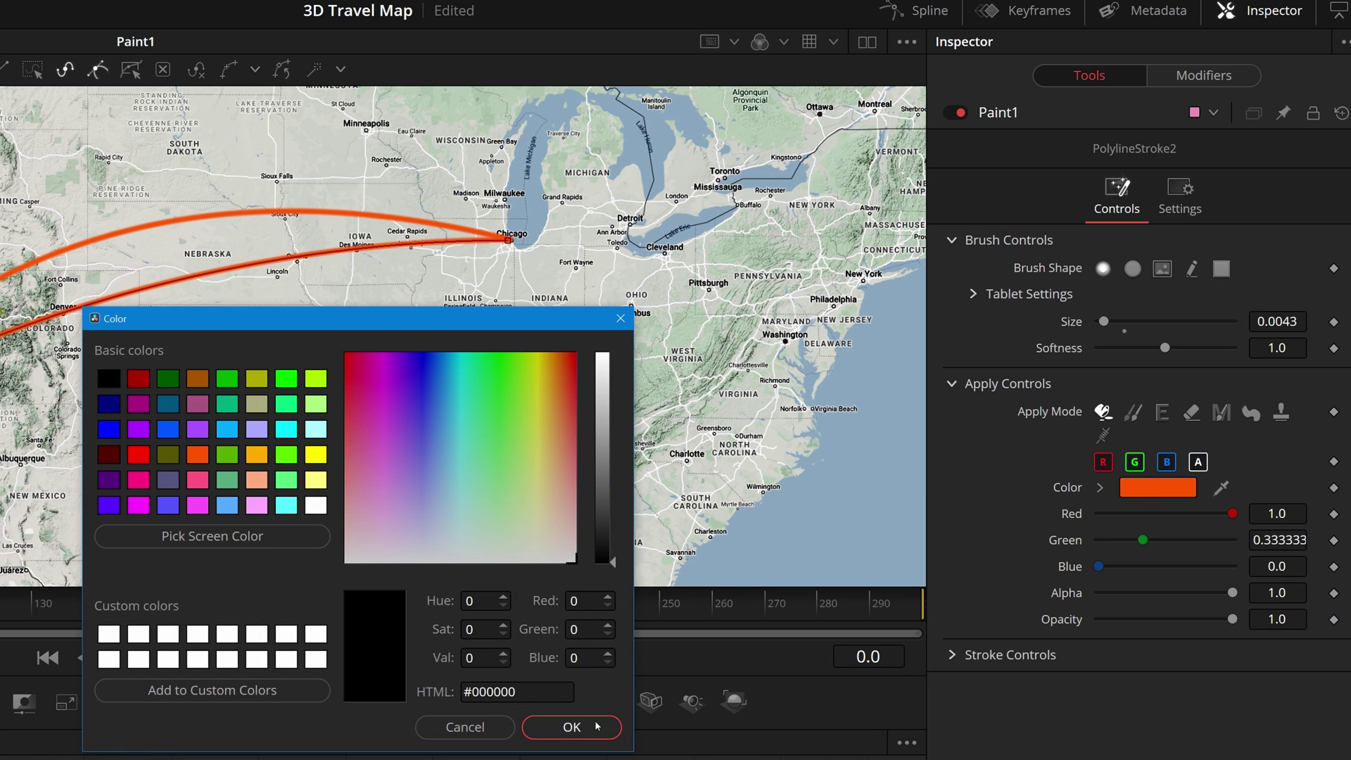
left_click(571, 726)
left_click_drag(1232, 619, 1130, 623)
left_click_drag(1115, 317, 1106, 328)
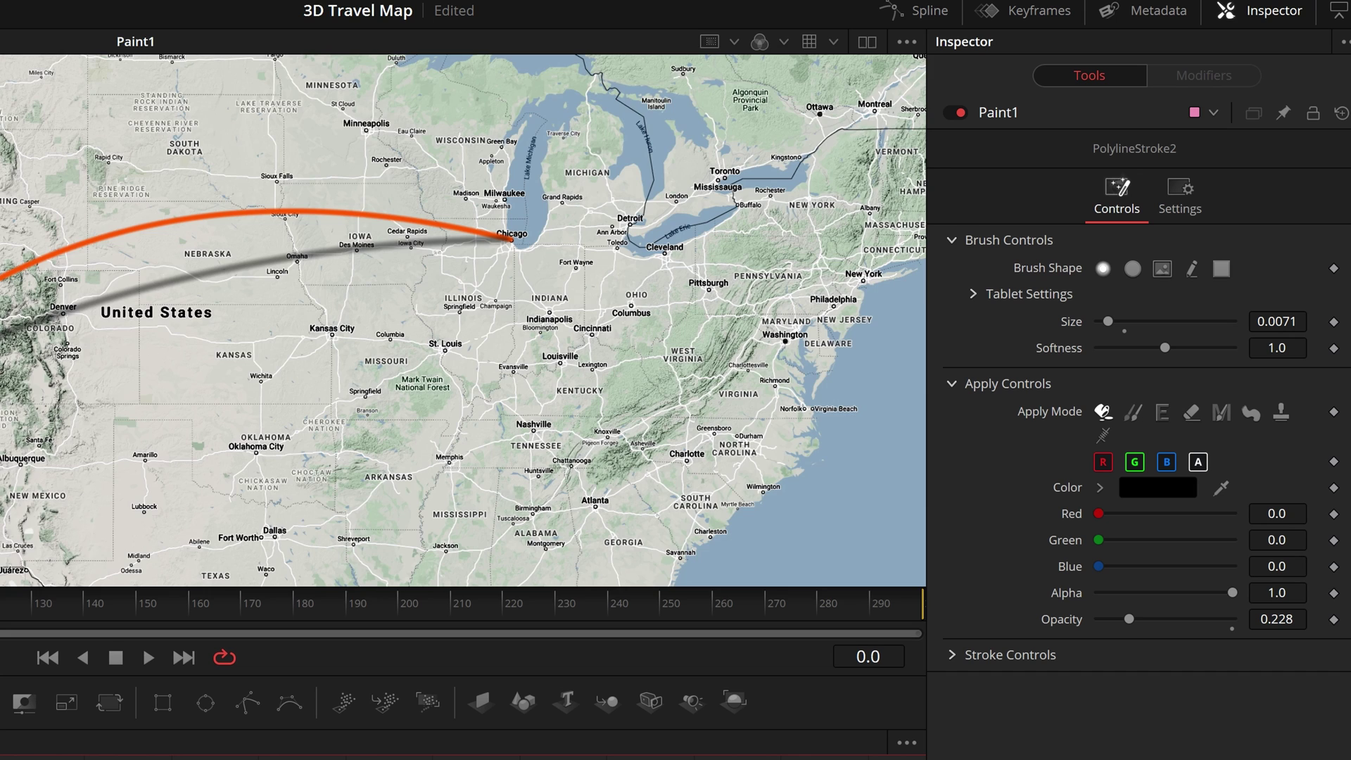
Reorder Paint1's stroke modifiers so the orange PolylineStroke1 sits below PolylineStroke2 in the stack
scroll(485, 408, "up", 1)
scroll(625, 307, "up", 1)
left_click_drag(532, 213, 504, 504)
mouse_move(422, 343)
left_mouse_down()
mouse_move(422, 448)
mouse_move(409, 382)
left_mouse_up()
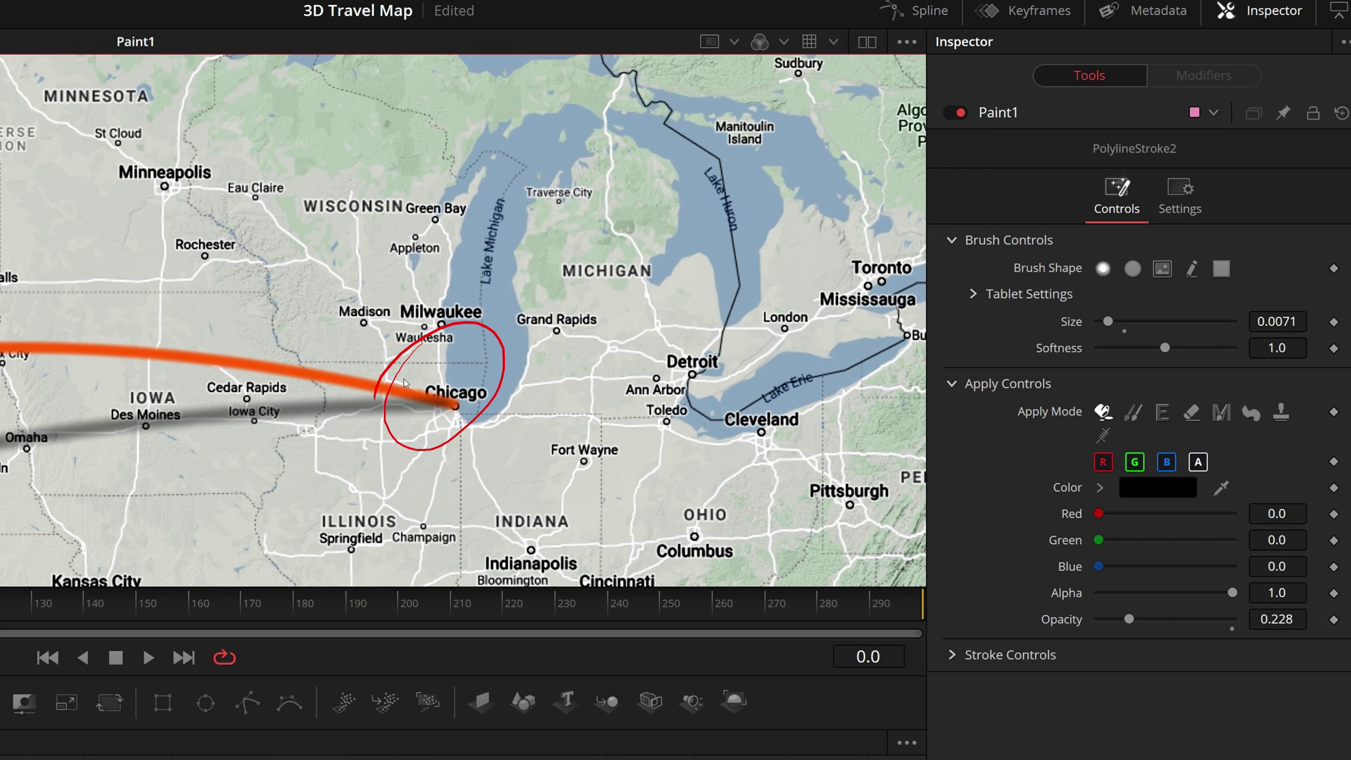
mouse_move(524, 461)
left_mouse_down()
mouse_move(586, 331)
mouse_move(525, 386)
left_mouse_up()
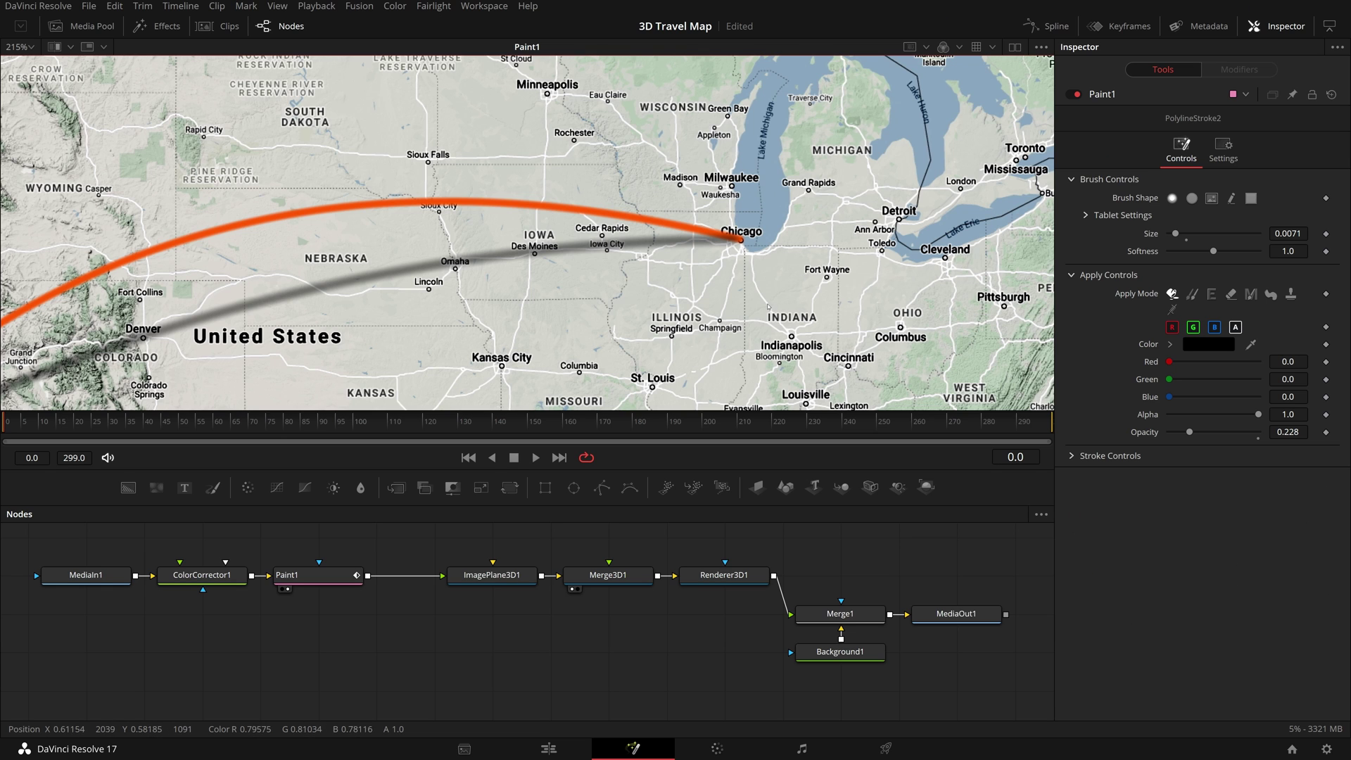
left_click(306, 575)
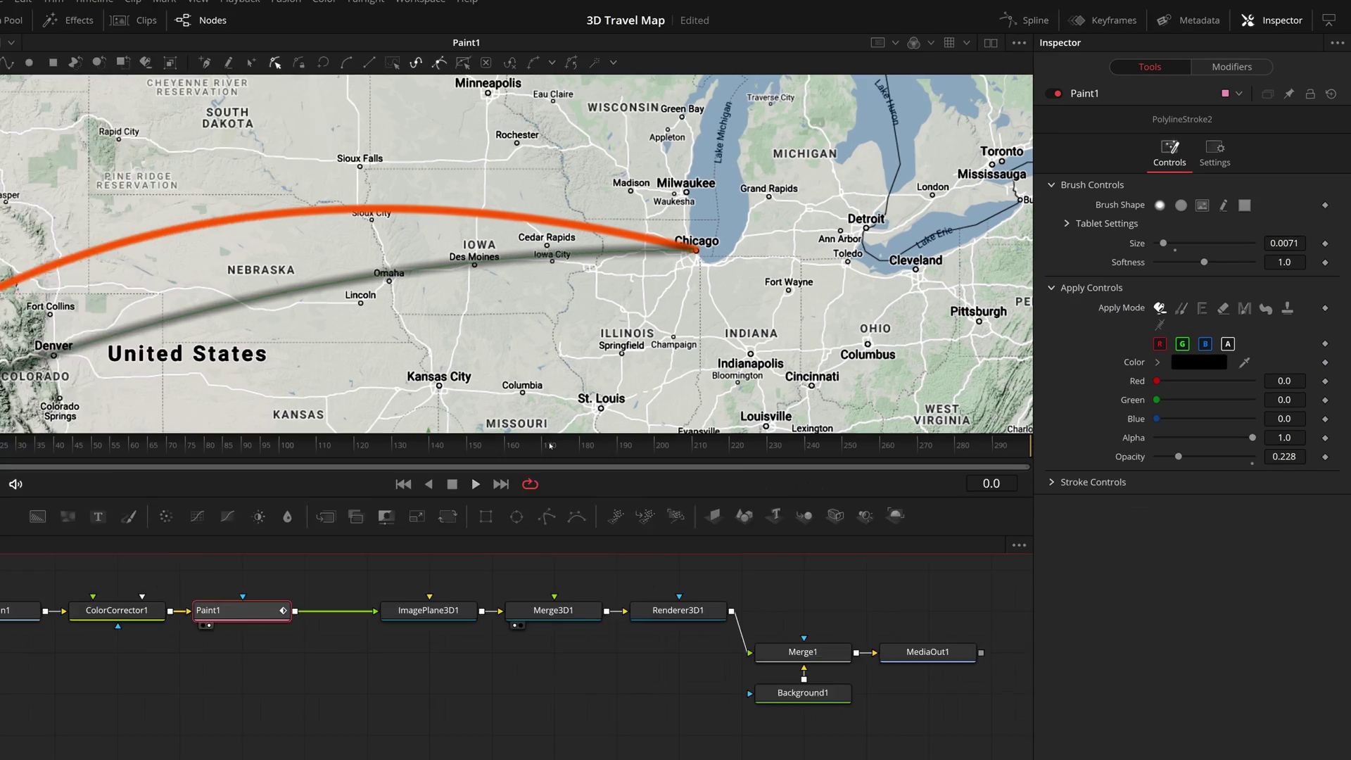
left_click(1180, 49)
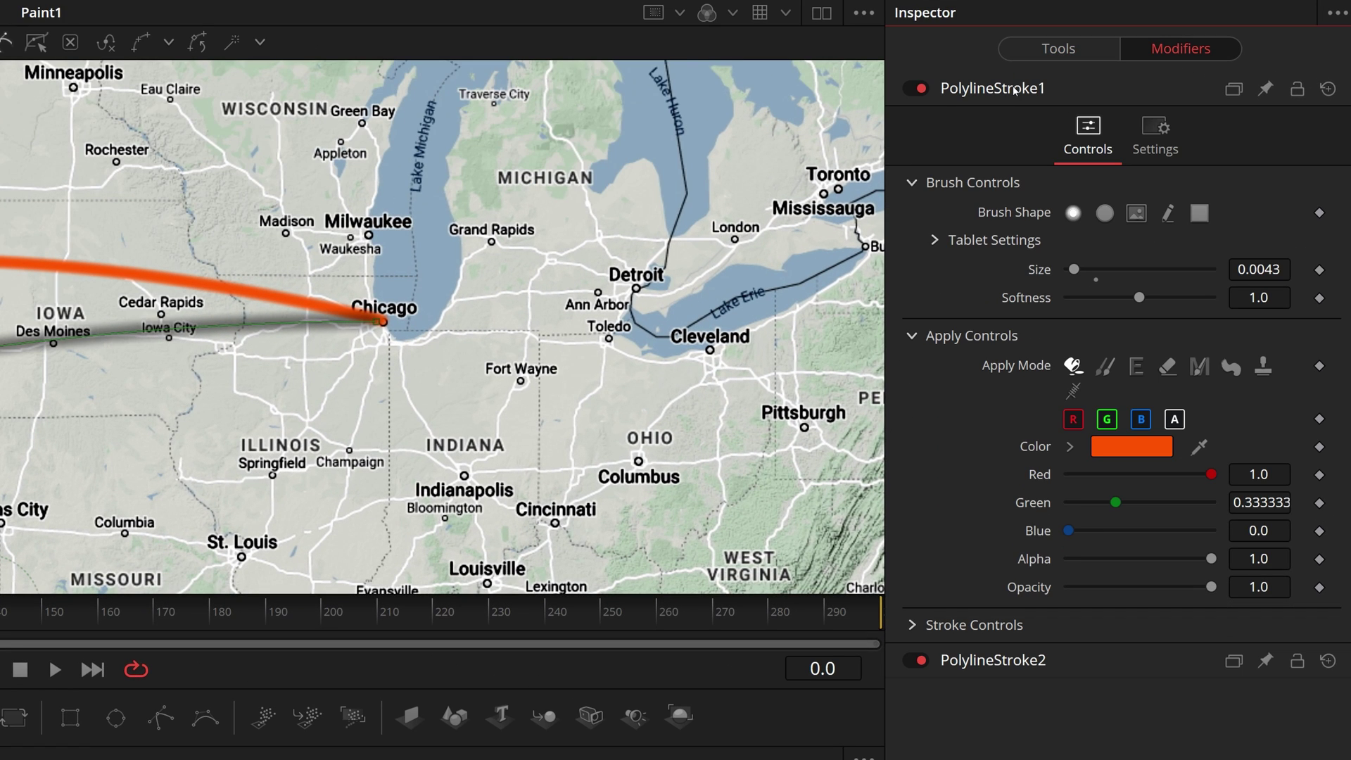
left_click_drag(1014, 90, 1012, 707)
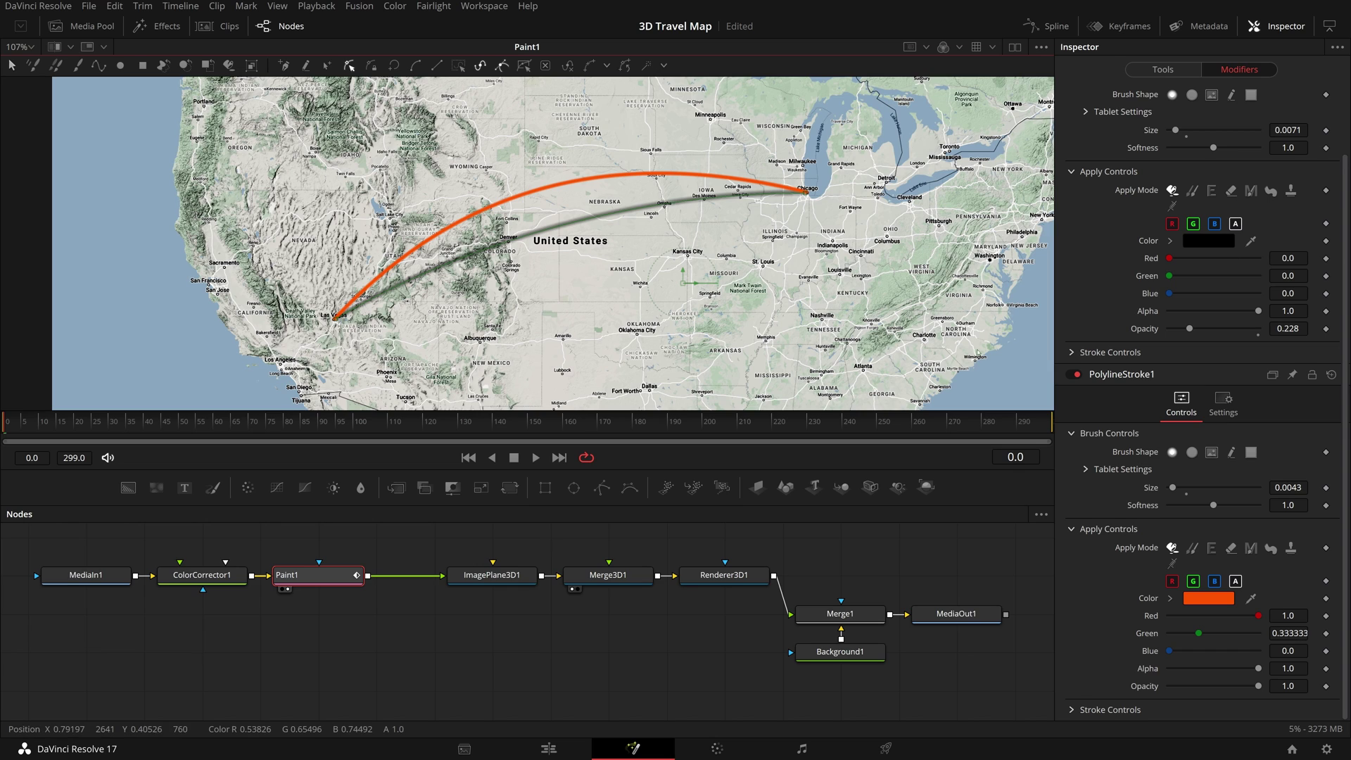
Keyframe the orange stroke's Write On end from 0.0 at frame 30 to 1.0 at frame 180
left_click(110, 429)
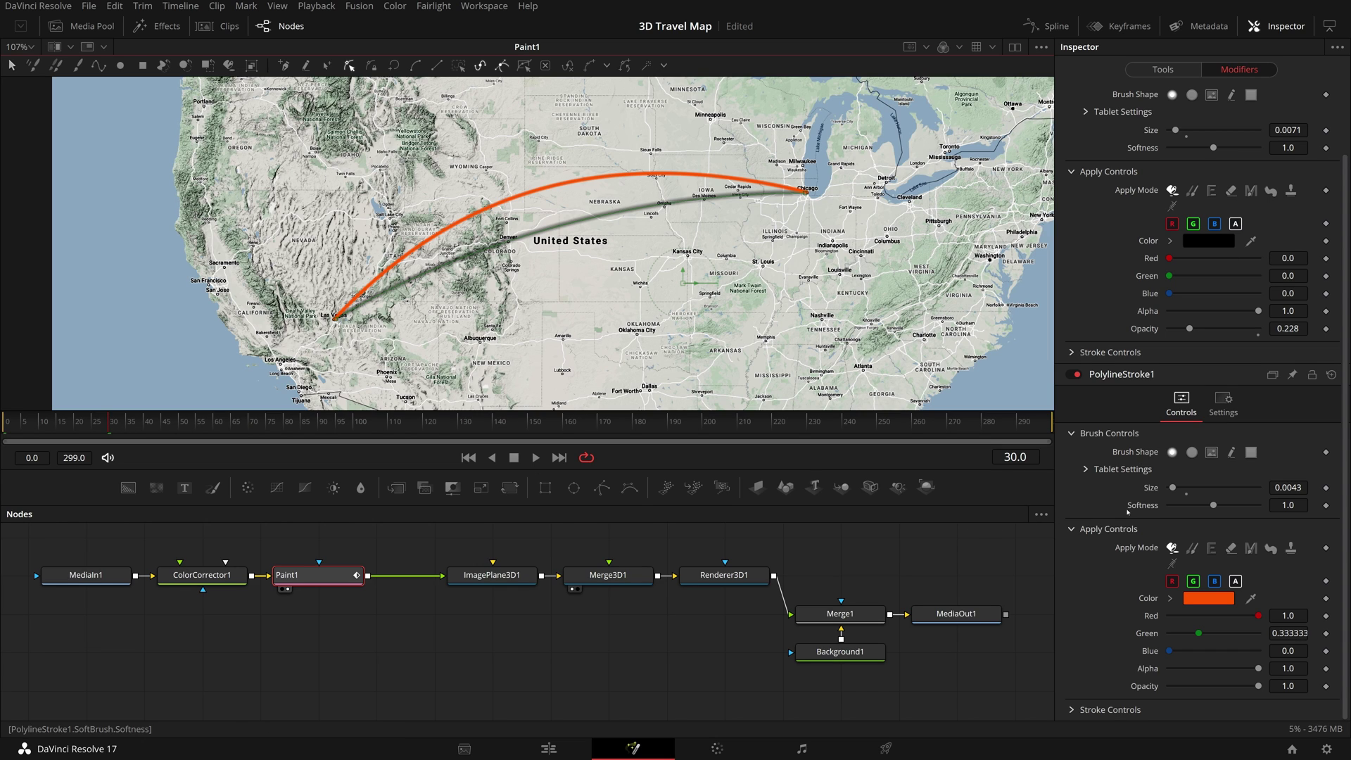
left_click(1075, 710)
scroll(1187, 682, "down", 5)
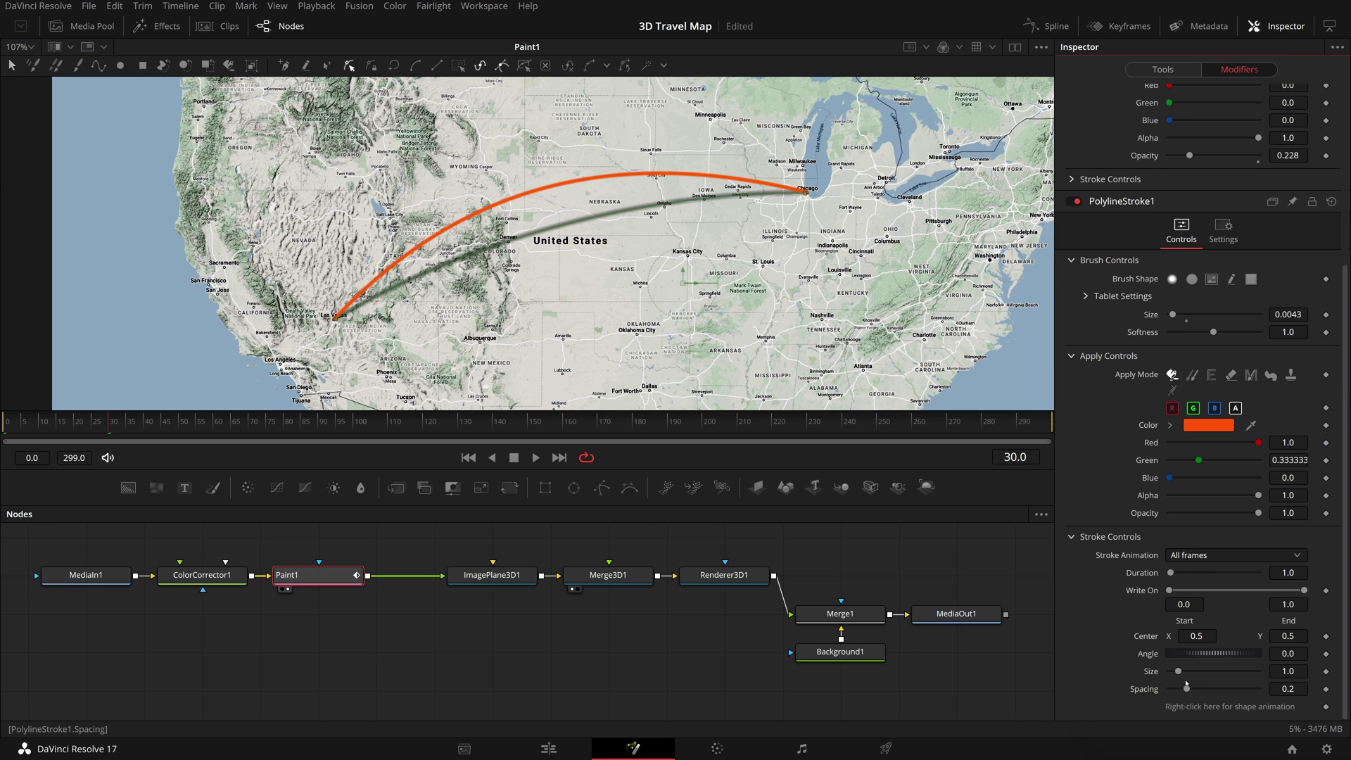
left_click(1321, 462)
mouse_move(1277, 460)
left_mouse_down()
mouse_move(1058, 461)
mouse_move(978, 482)
left_mouse_up()
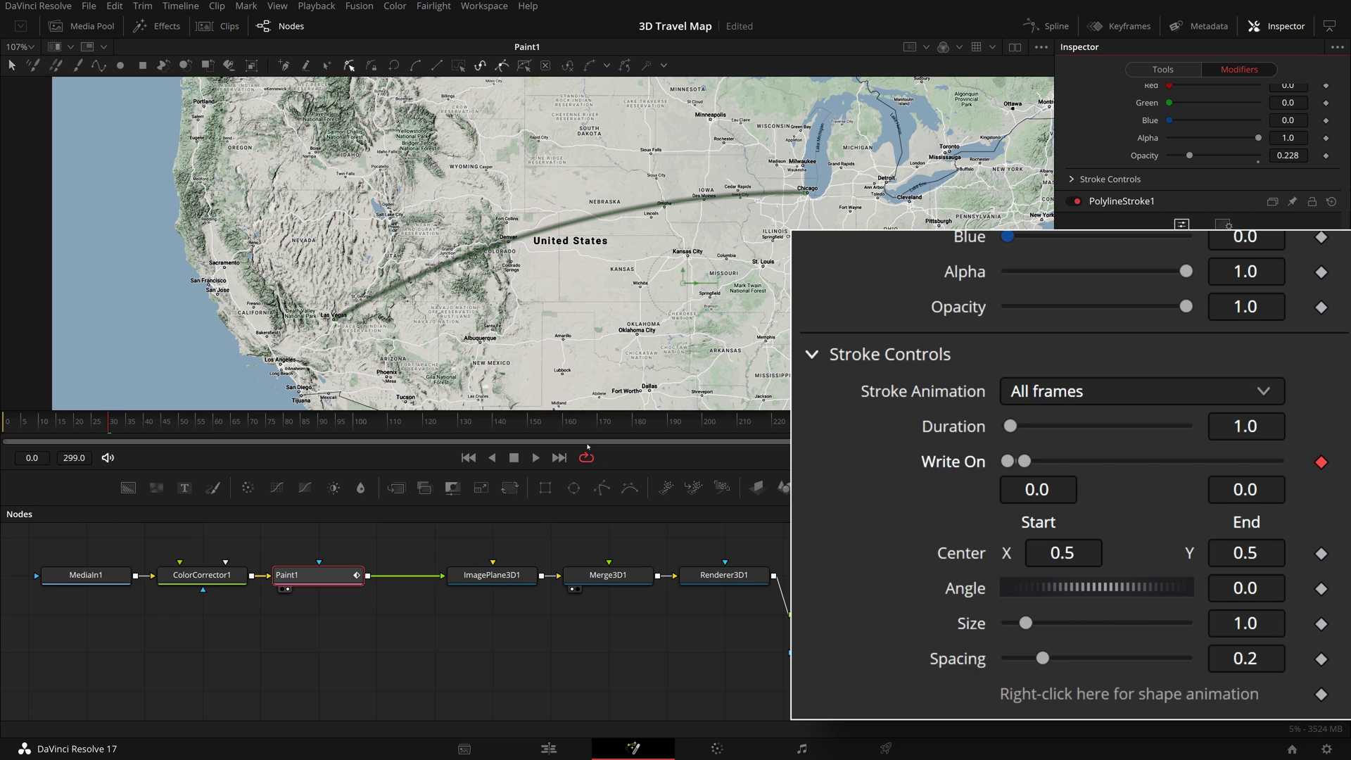
left_click(634, 424)
left_click_drag(1026, 462, 1278, 462)
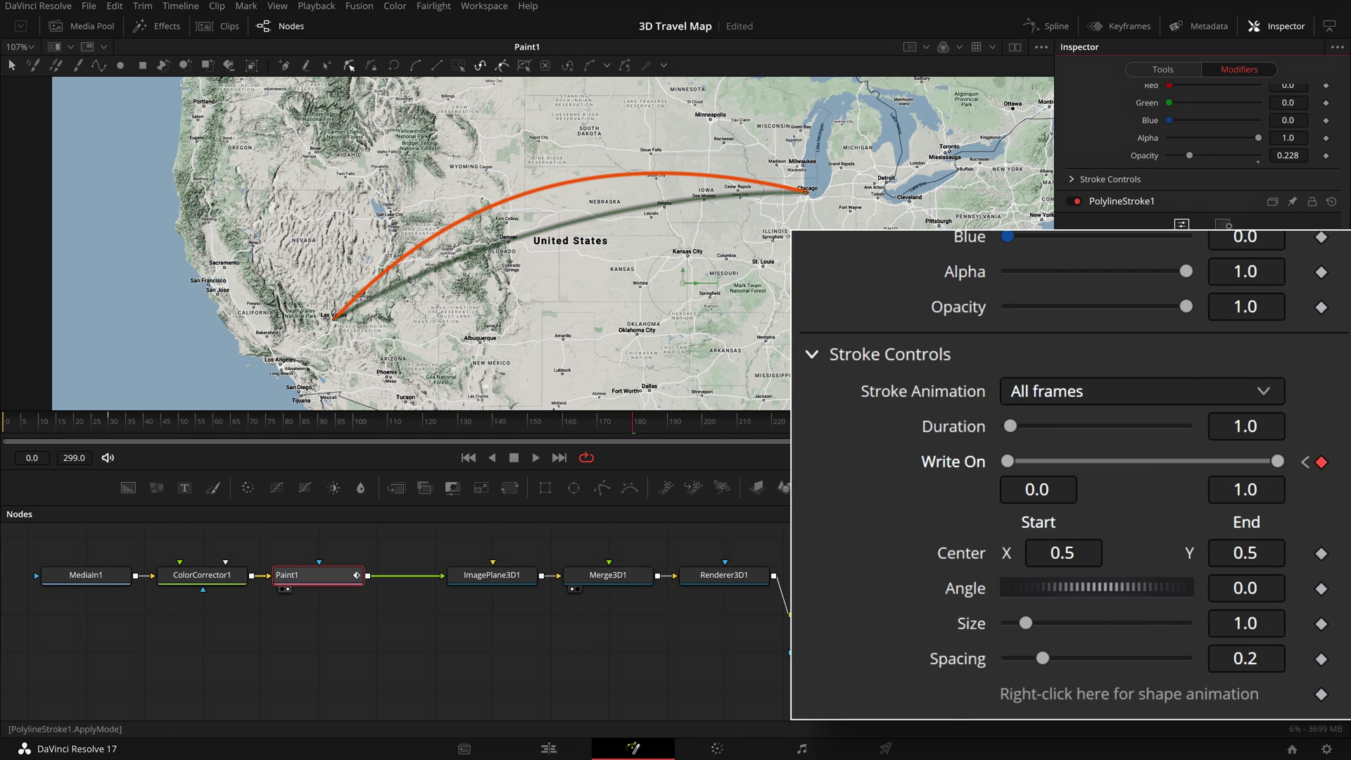
Keyframe the dark PolylineStroke2's Write On end at 1.0 on frame 180 and 0.0 on frame 30
scroll(1196, 422, "up", 5)
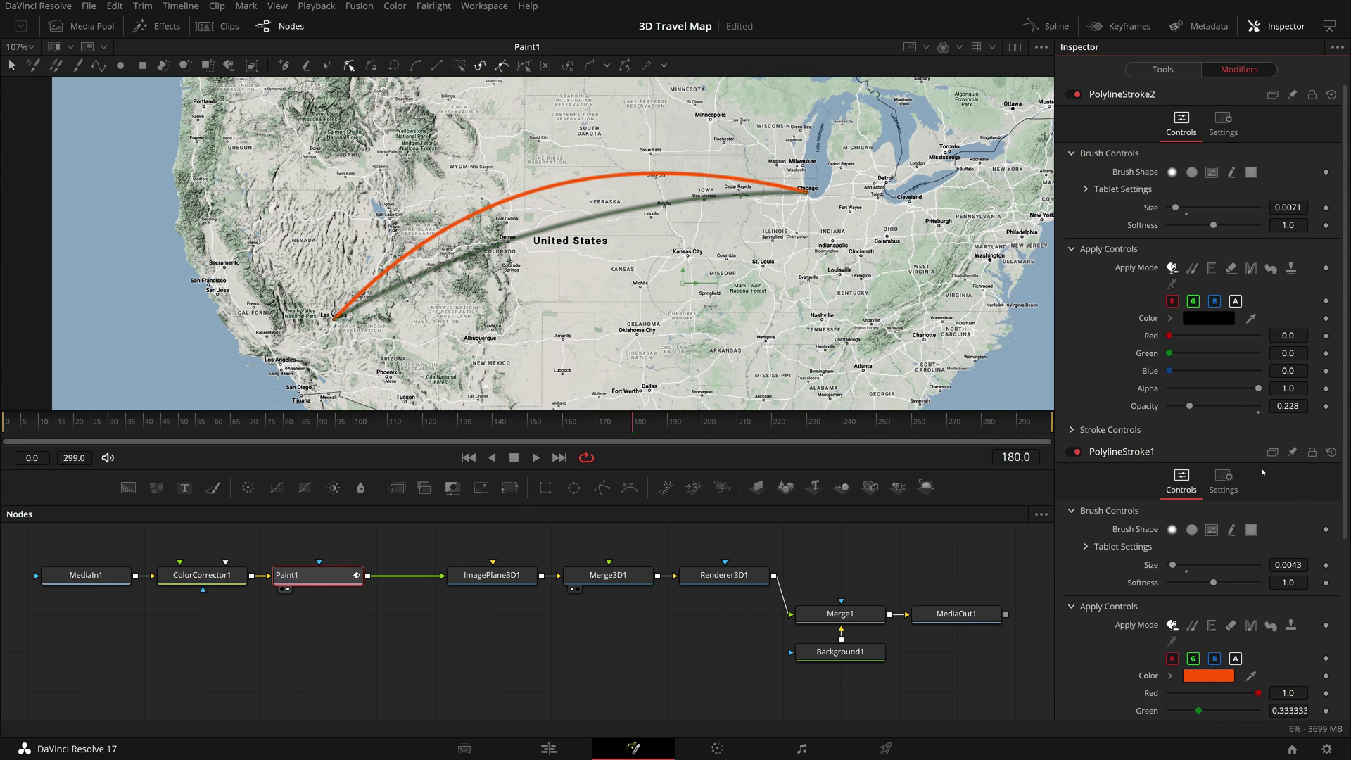
left_click(1110, 429)
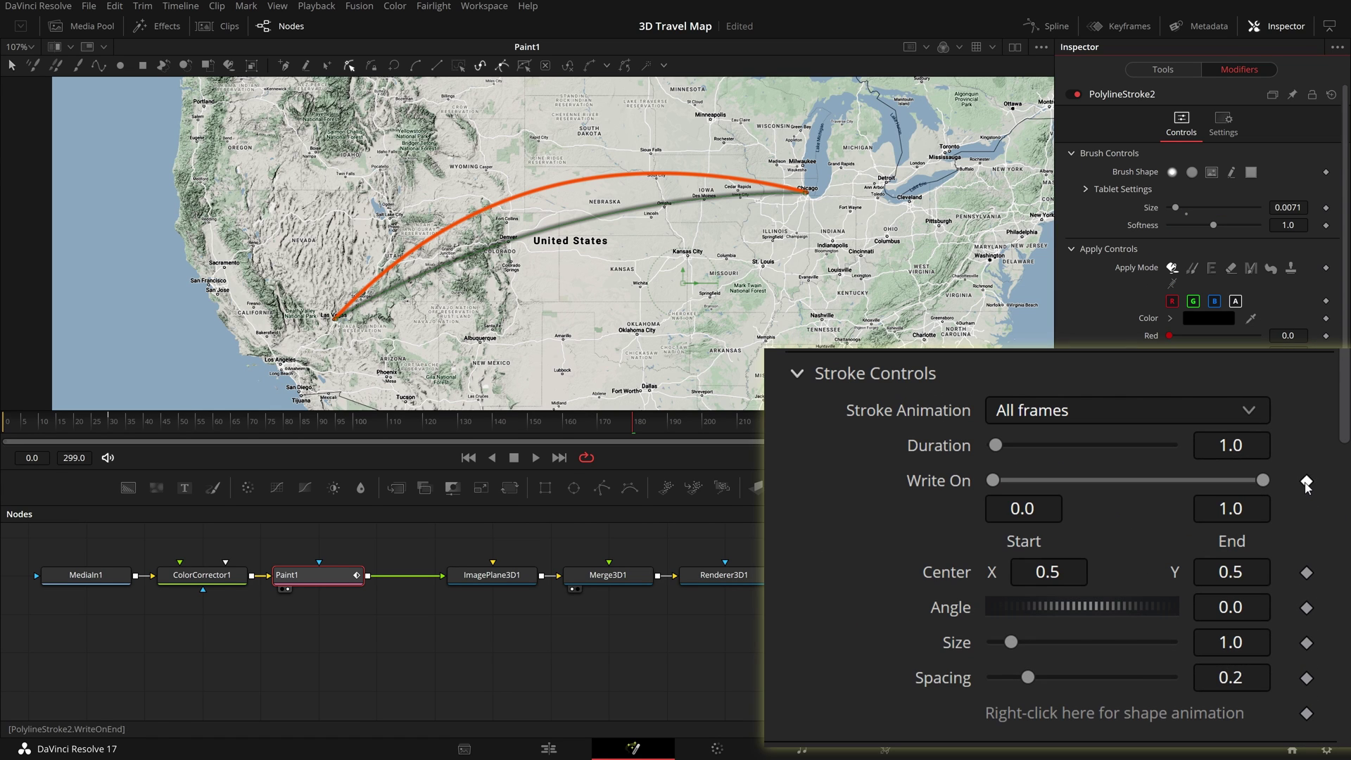
left_click(107, 422)
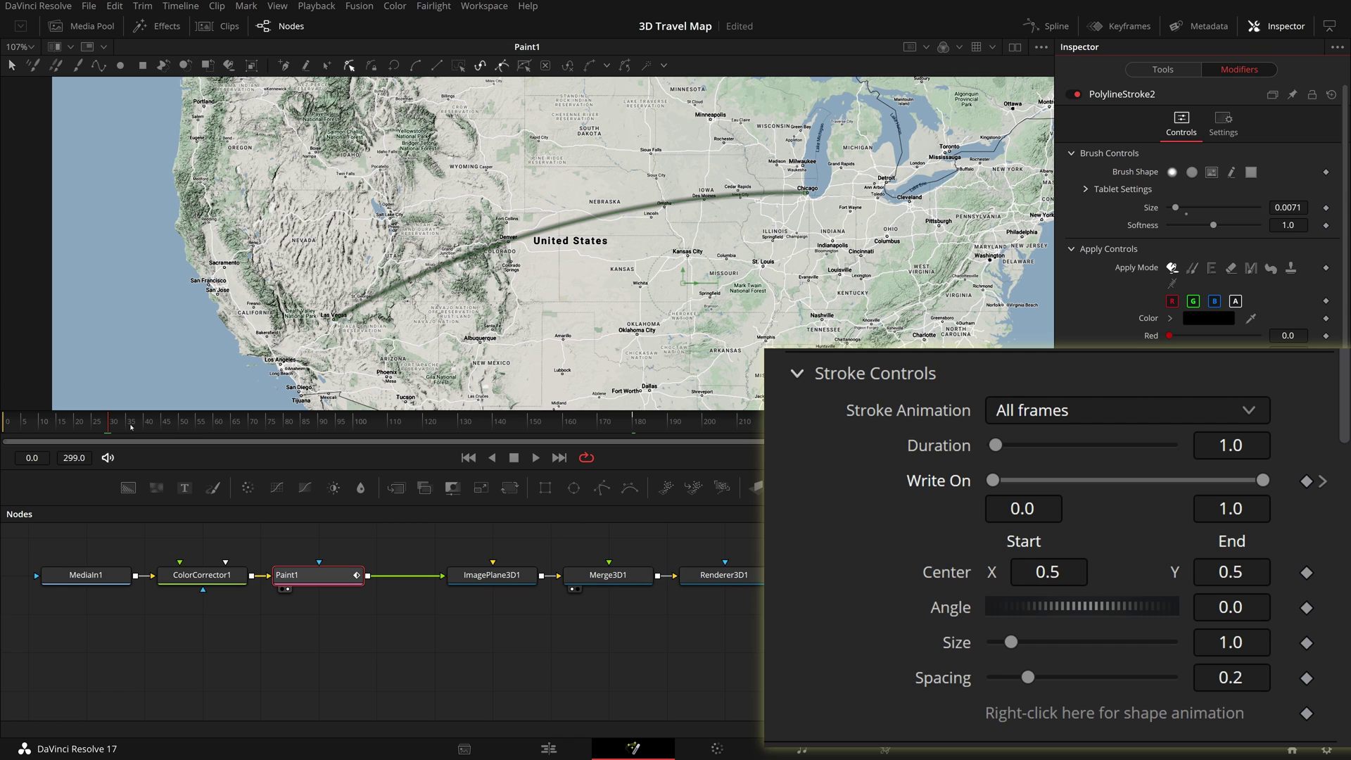
left_click_drag(1263, 480, 1007, 481)
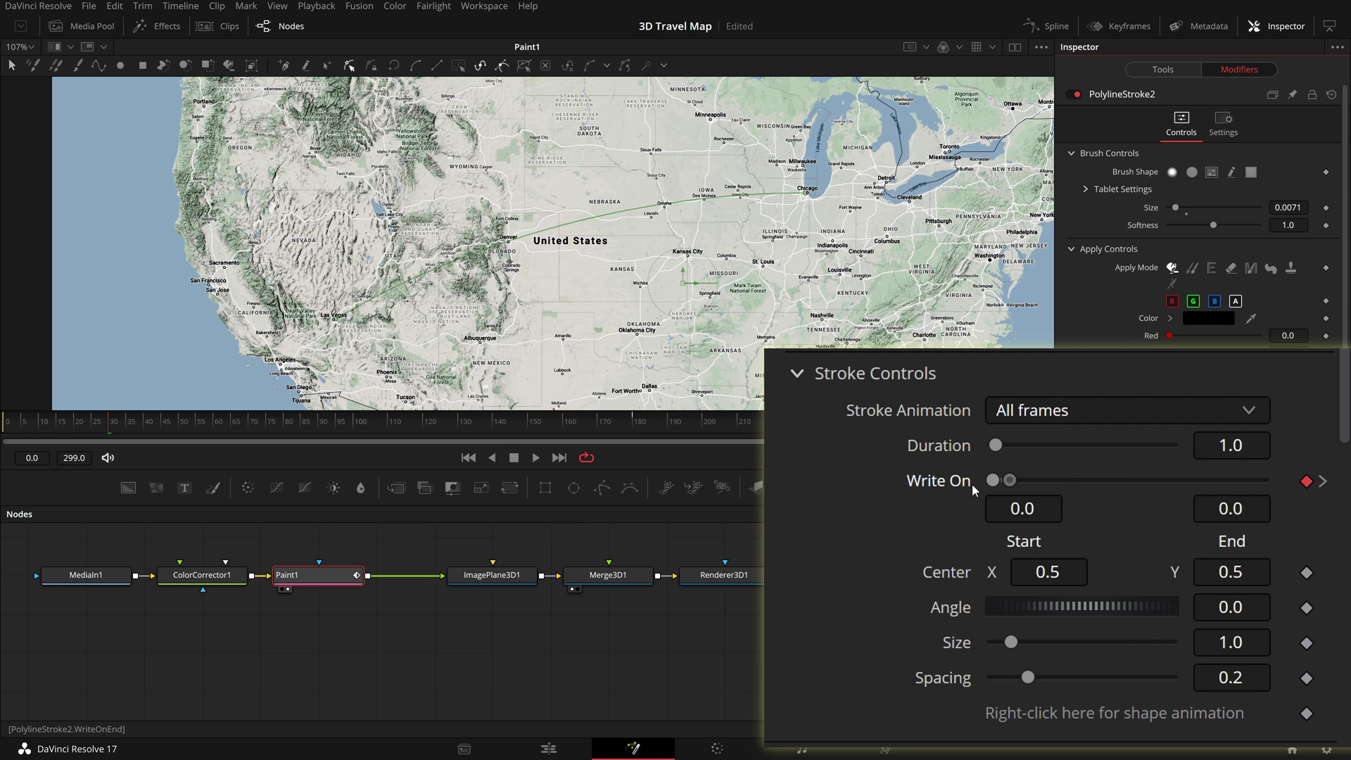
Smooth all Write On keyframes of both strokes in the Spline editor
left_click(1052, 27)
key("ctrl+a")
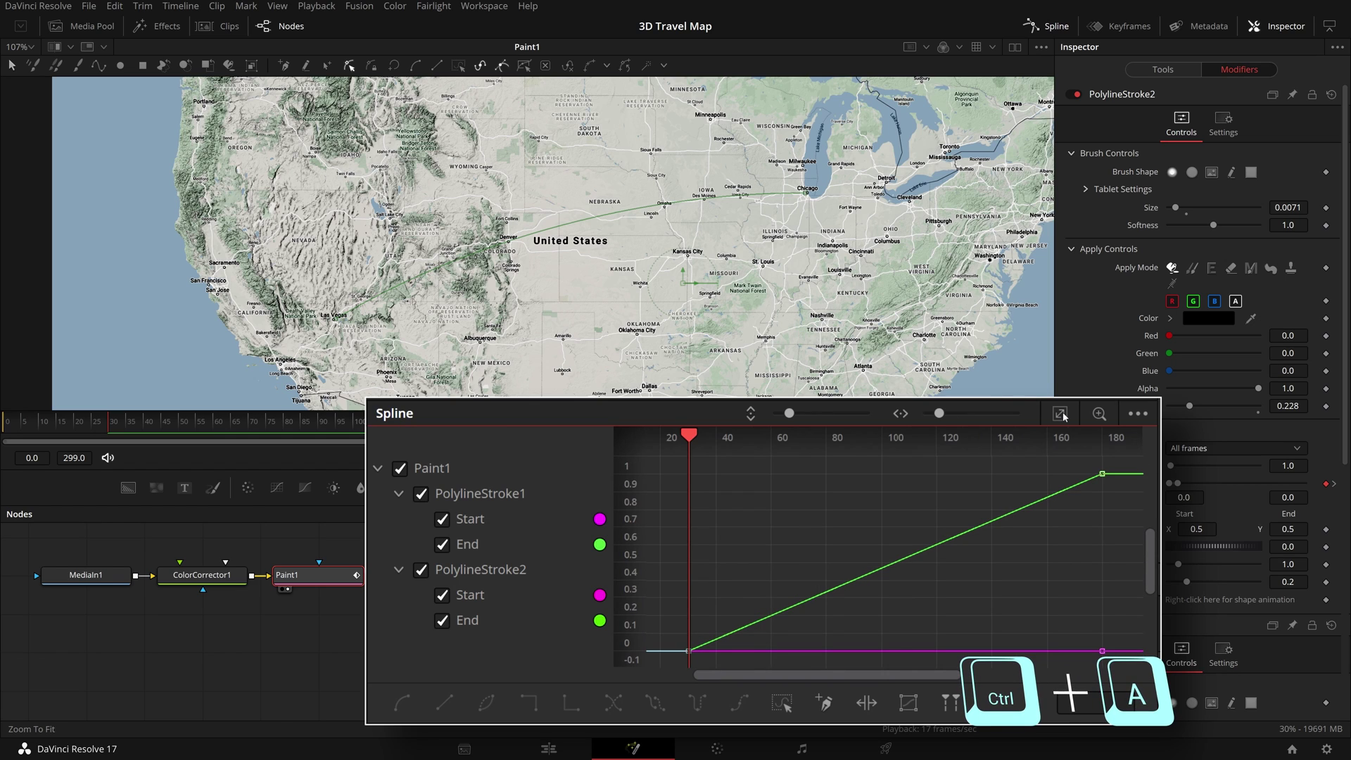
key("ctrl+a")
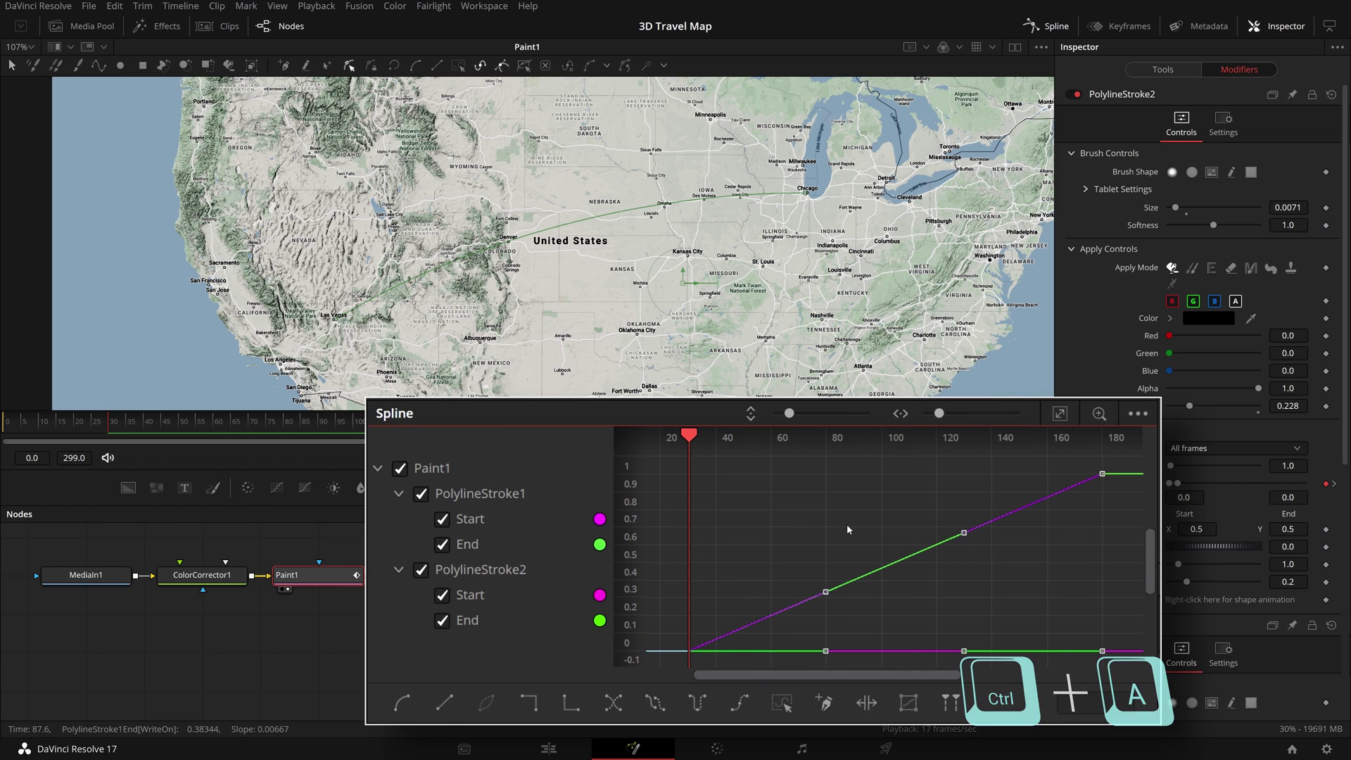
left_click(402, 703)
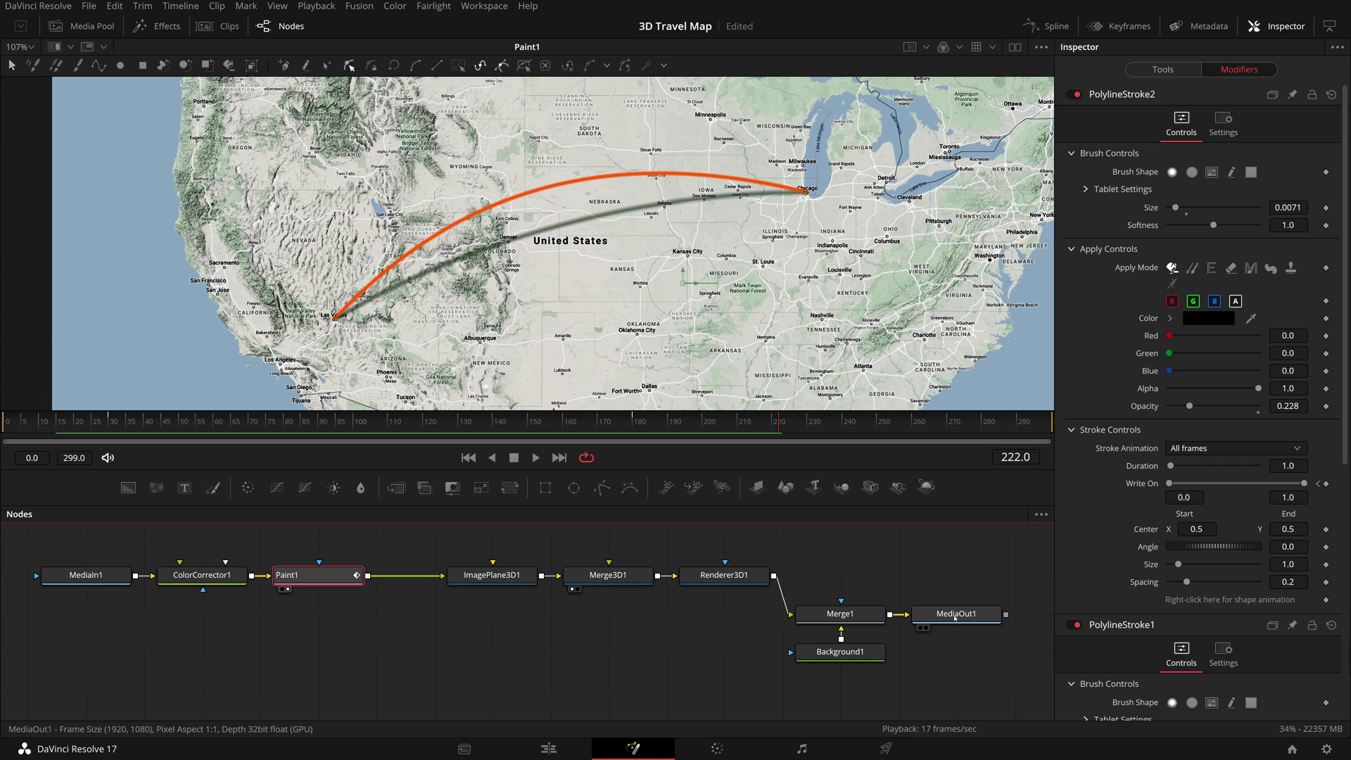
Show MediaOut1 beside Merge3D1 in dual viewers and add a Camera 3D node connected to Merge3D1
left_click(926, 626)
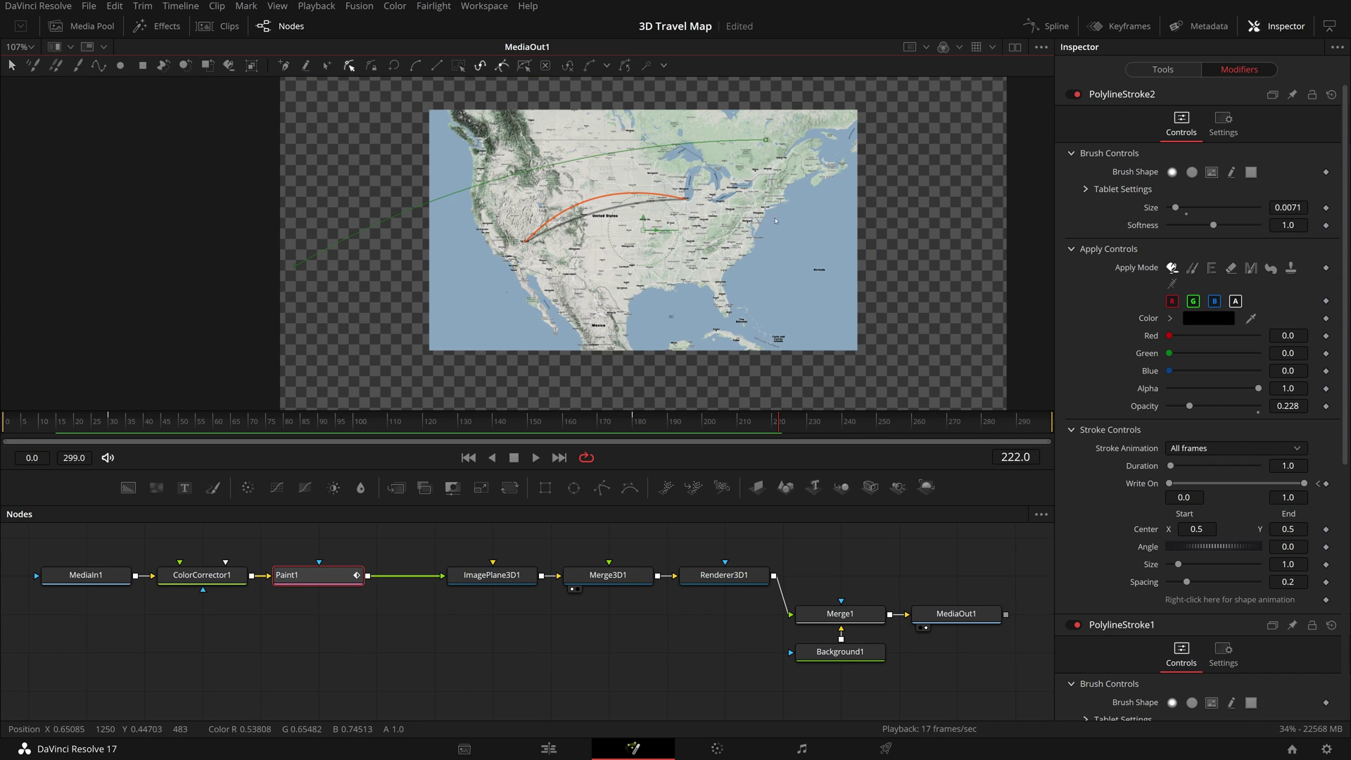
left_click(1015, 47)
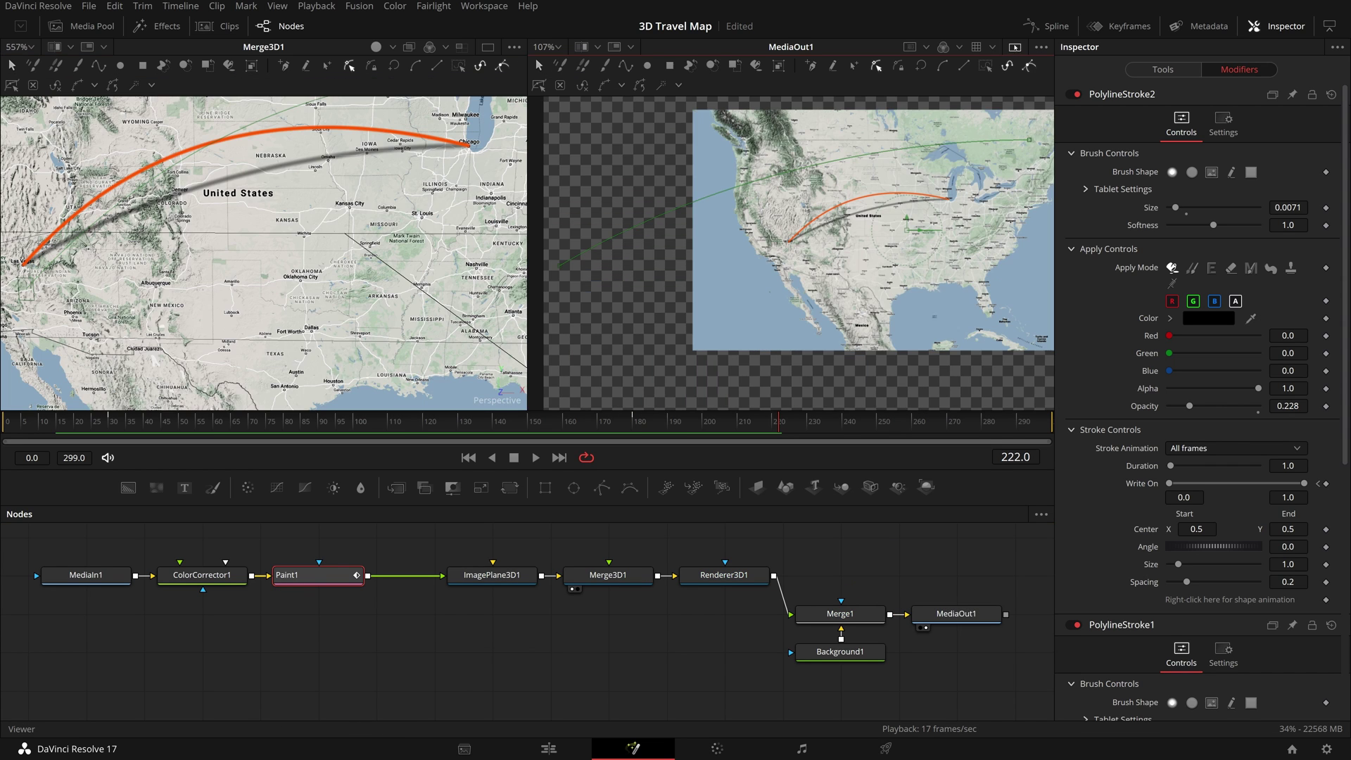
left_click(607, 575)
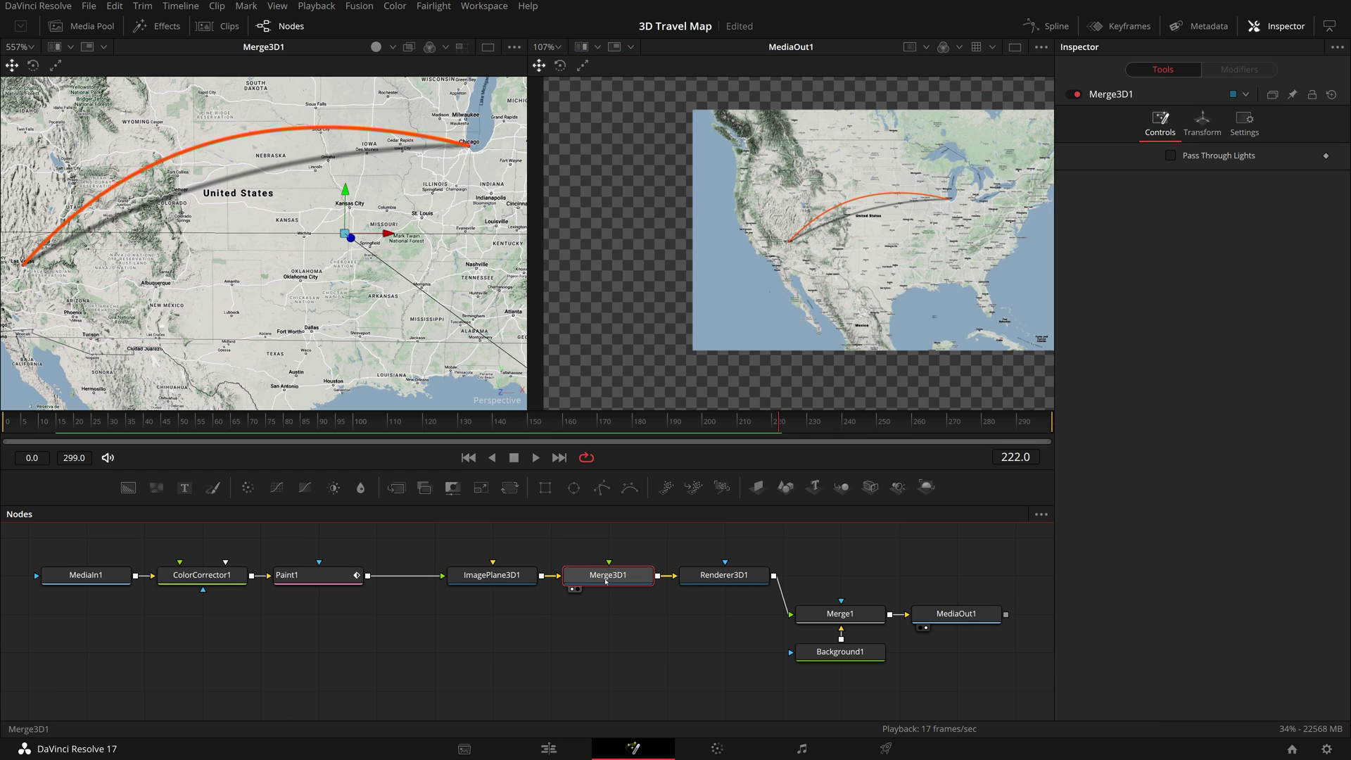
left_click(870, 486)
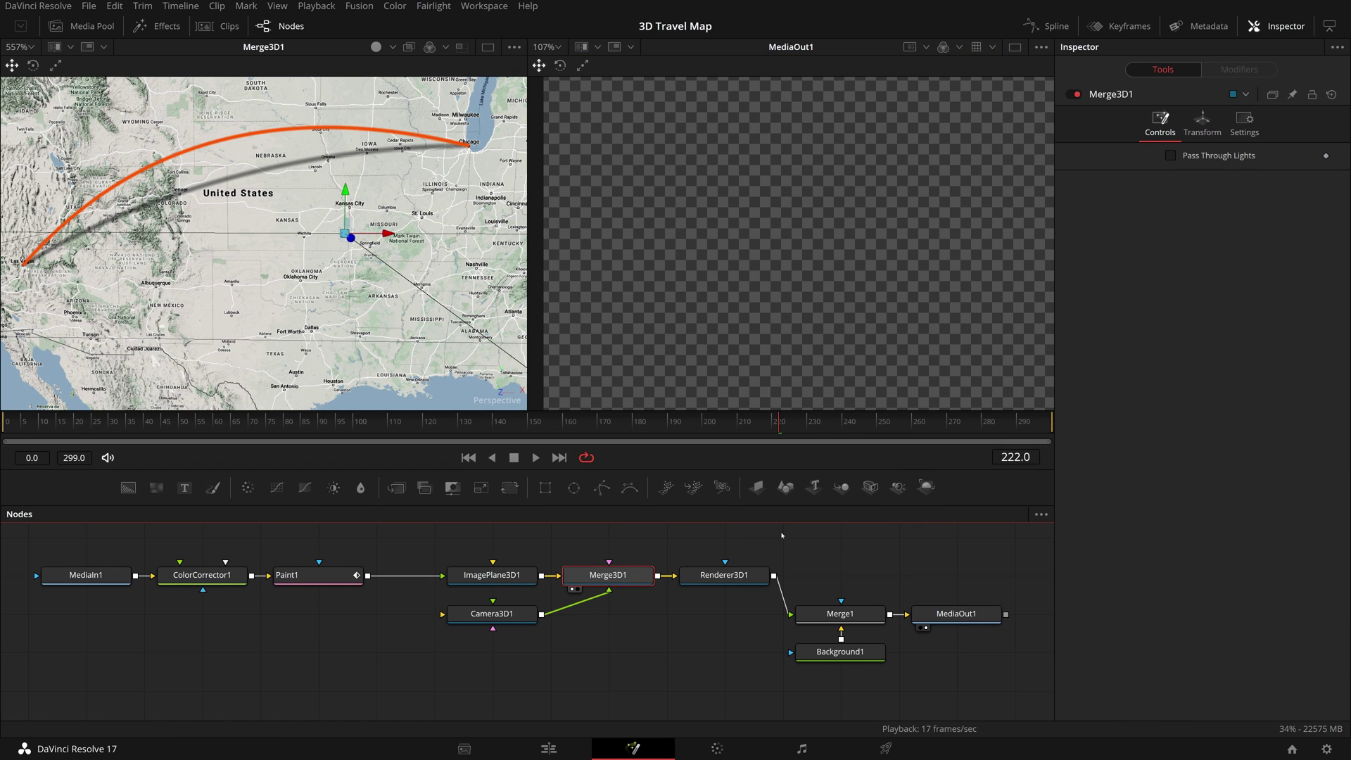
Pull Camera3D1 back from the map along Z to about 0.71 and enable Use Target in its transform
left_click_drag(275, 282, 331, 305)
scroll(246, 292, "down", 3)
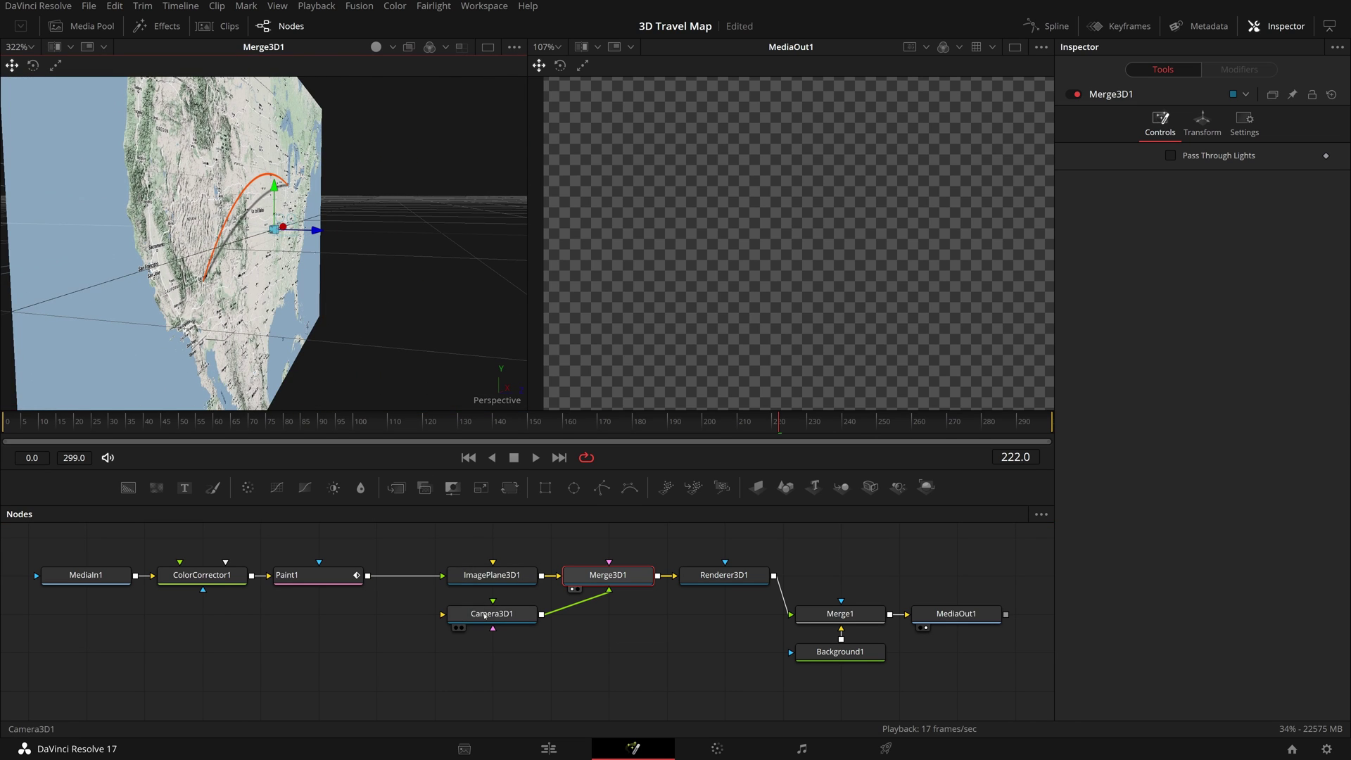
left_click(491, 614)
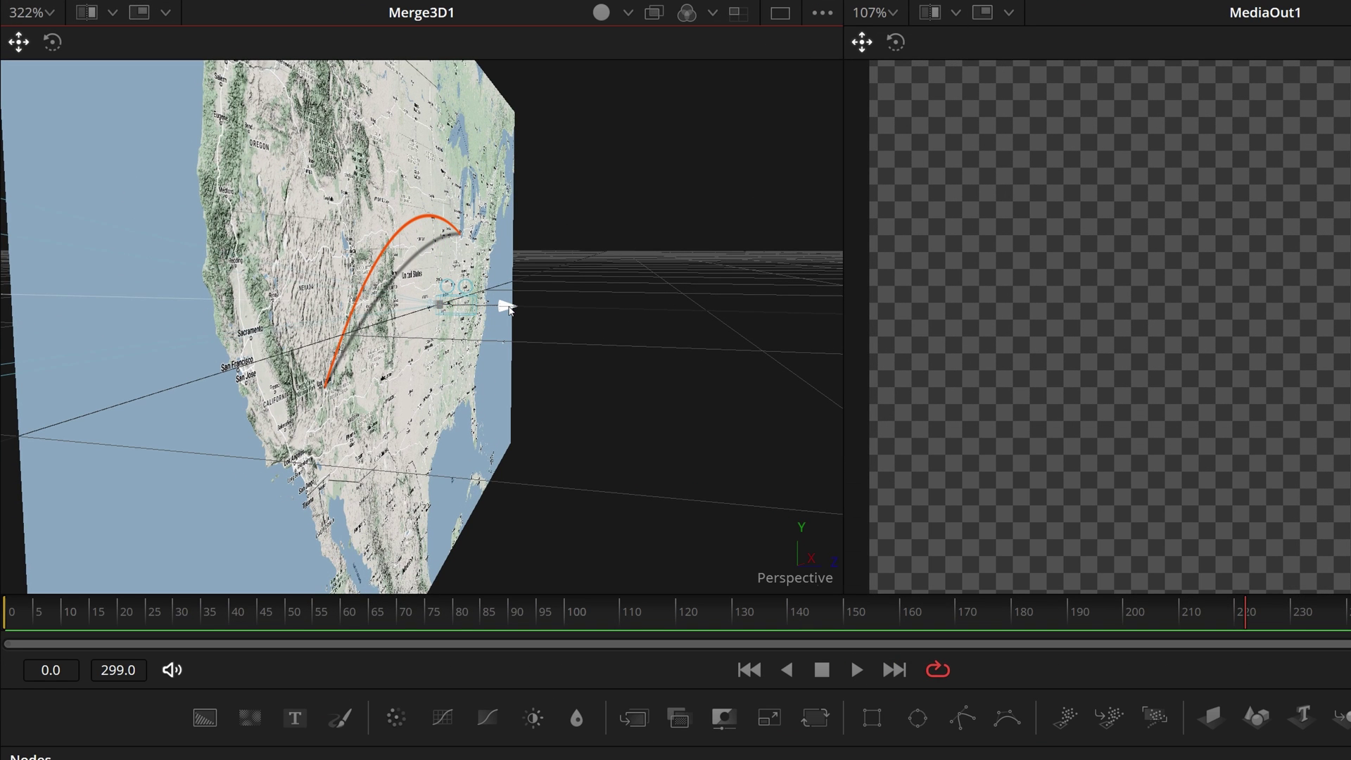
left_click_drag(509, 311, 746, 329)
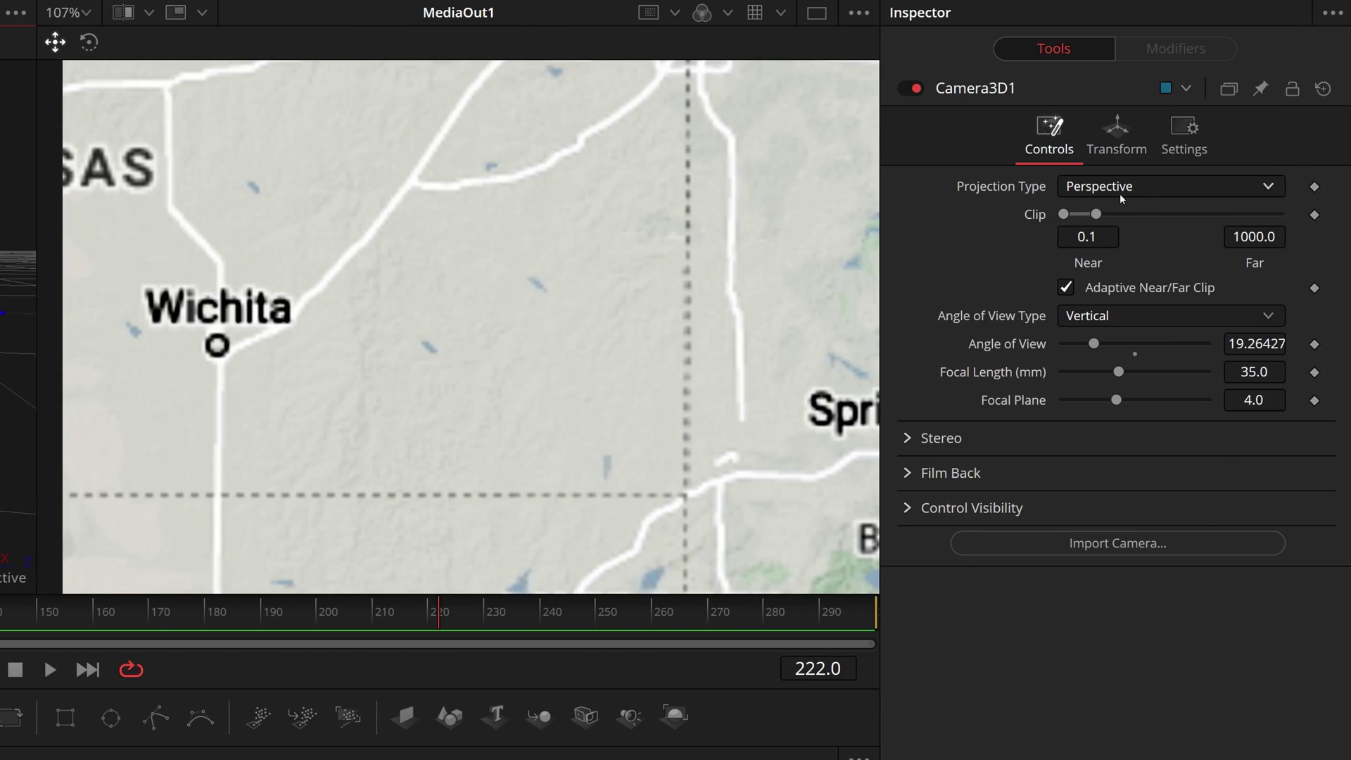
left_click(1121, 144)
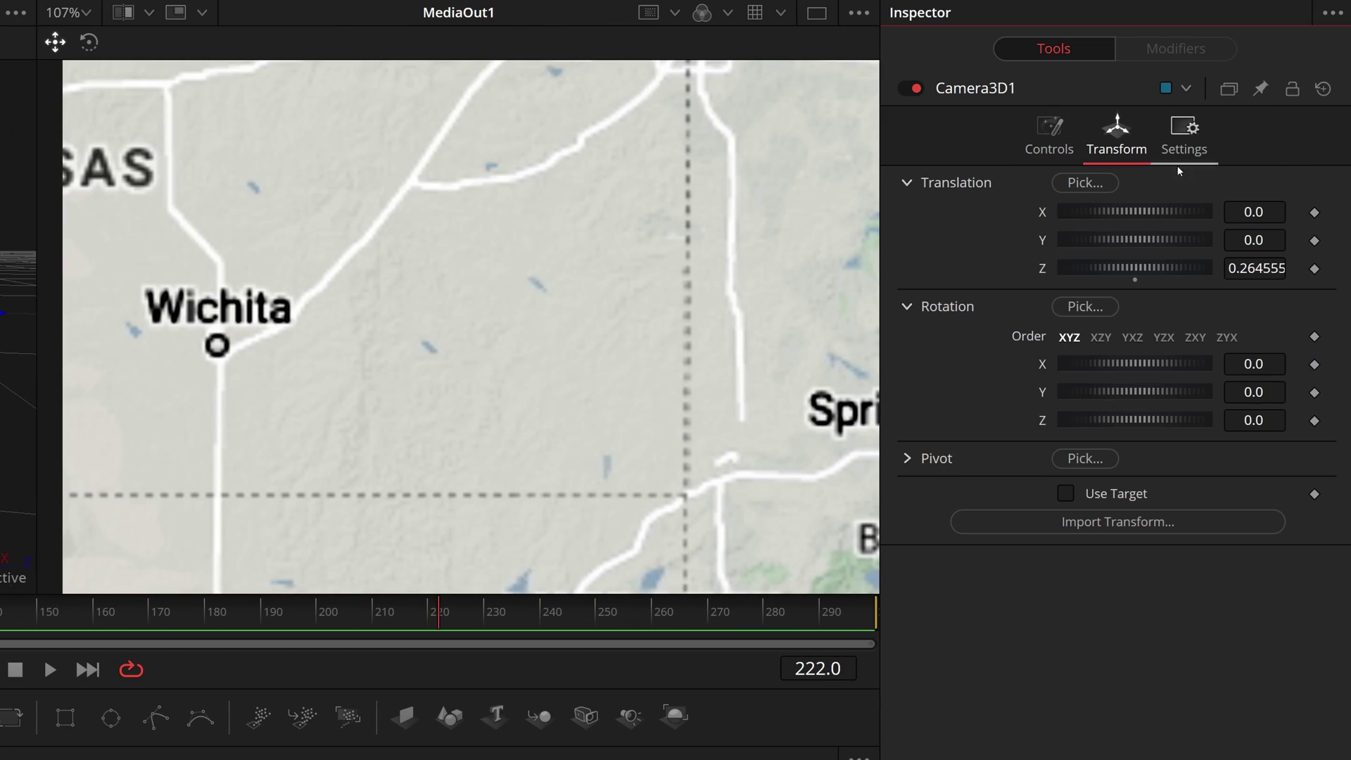
left_click(1065, 494)
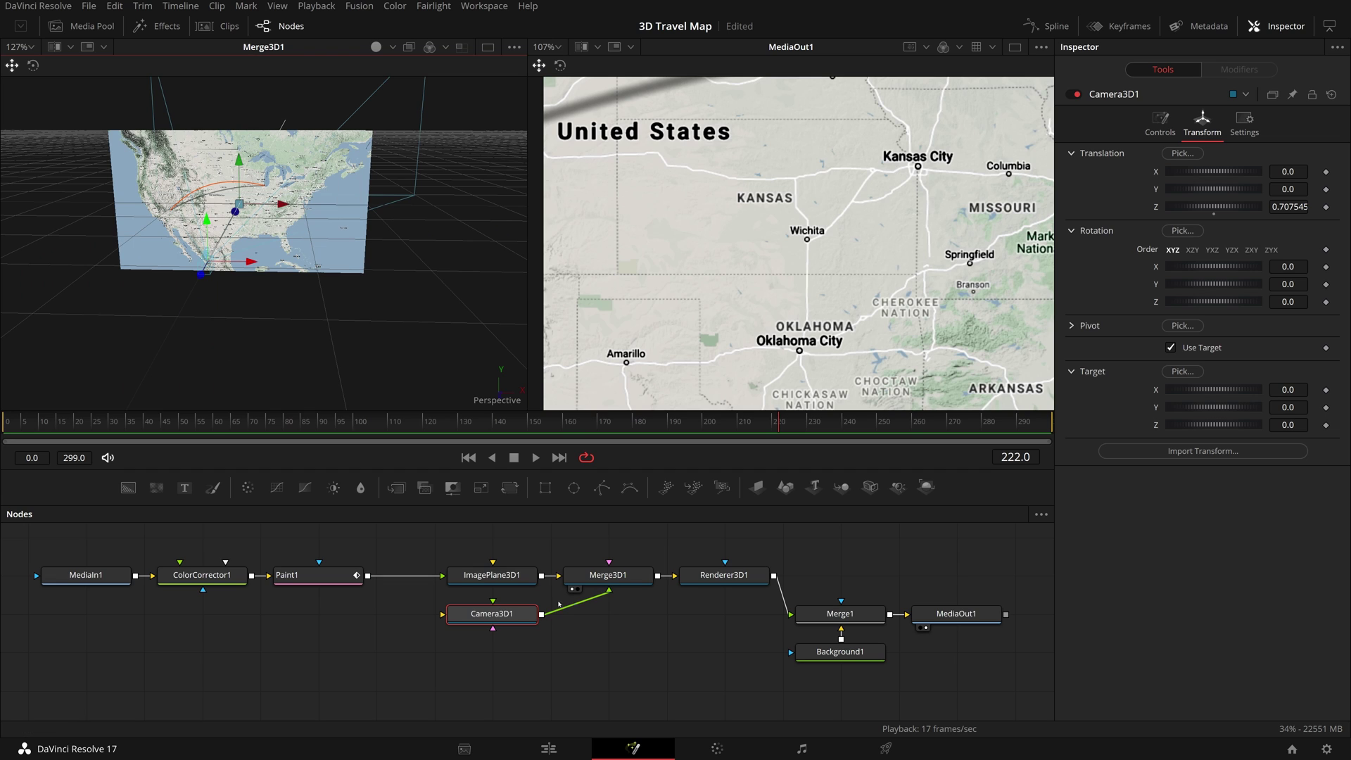
Make room after ImagePlane3D1 and insert a Bender 3D node between it and Merge3D1
left_click(505, 577)
left_click_drag(506, 577, 455, 577)
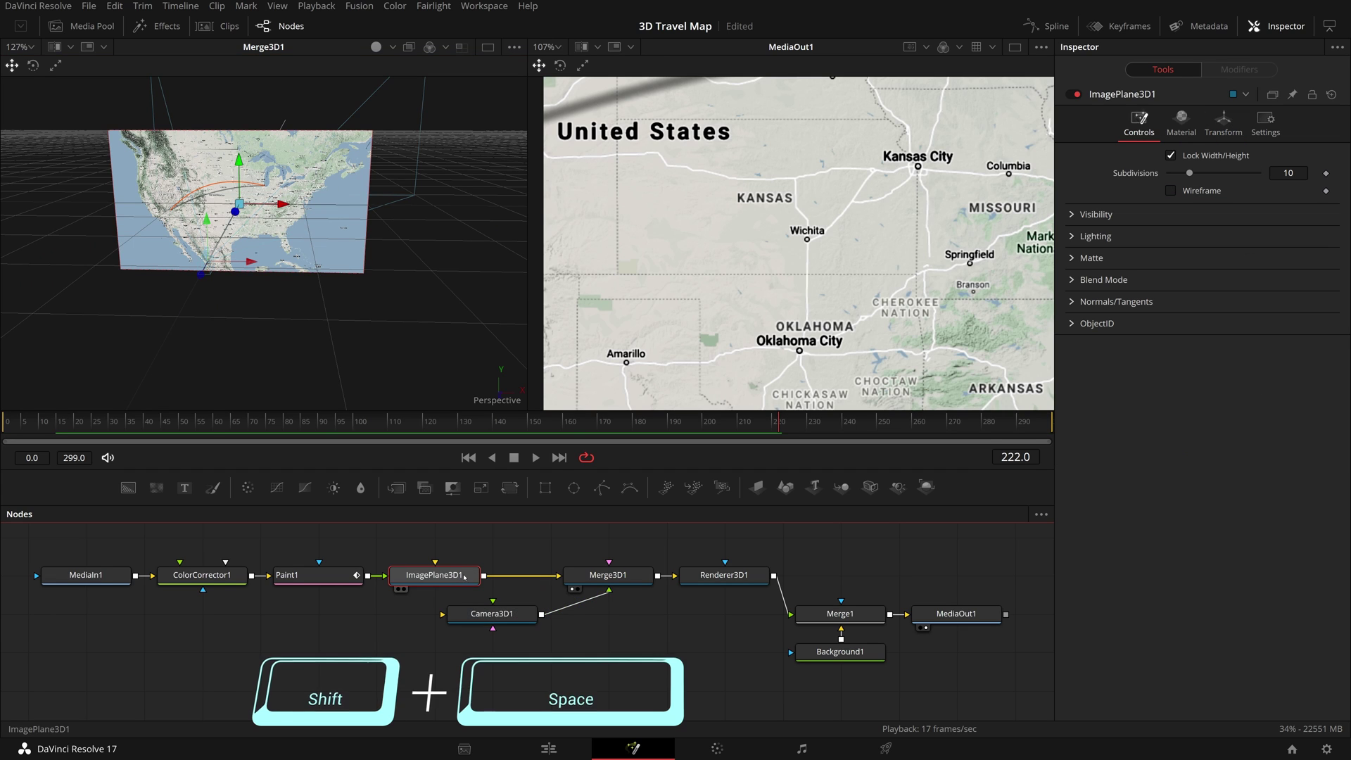
key("shift+space")
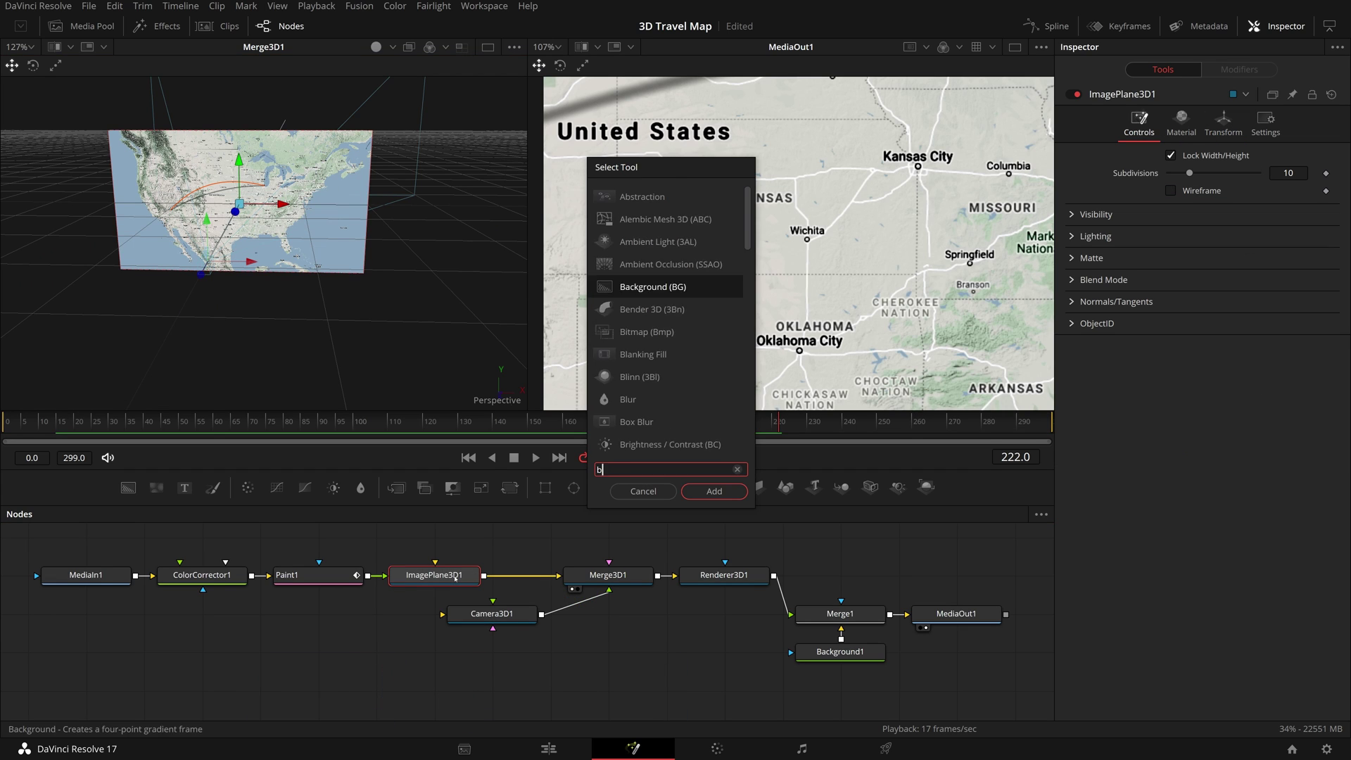
type("bender")
left_click(637, 200)
left_click(715, 491)
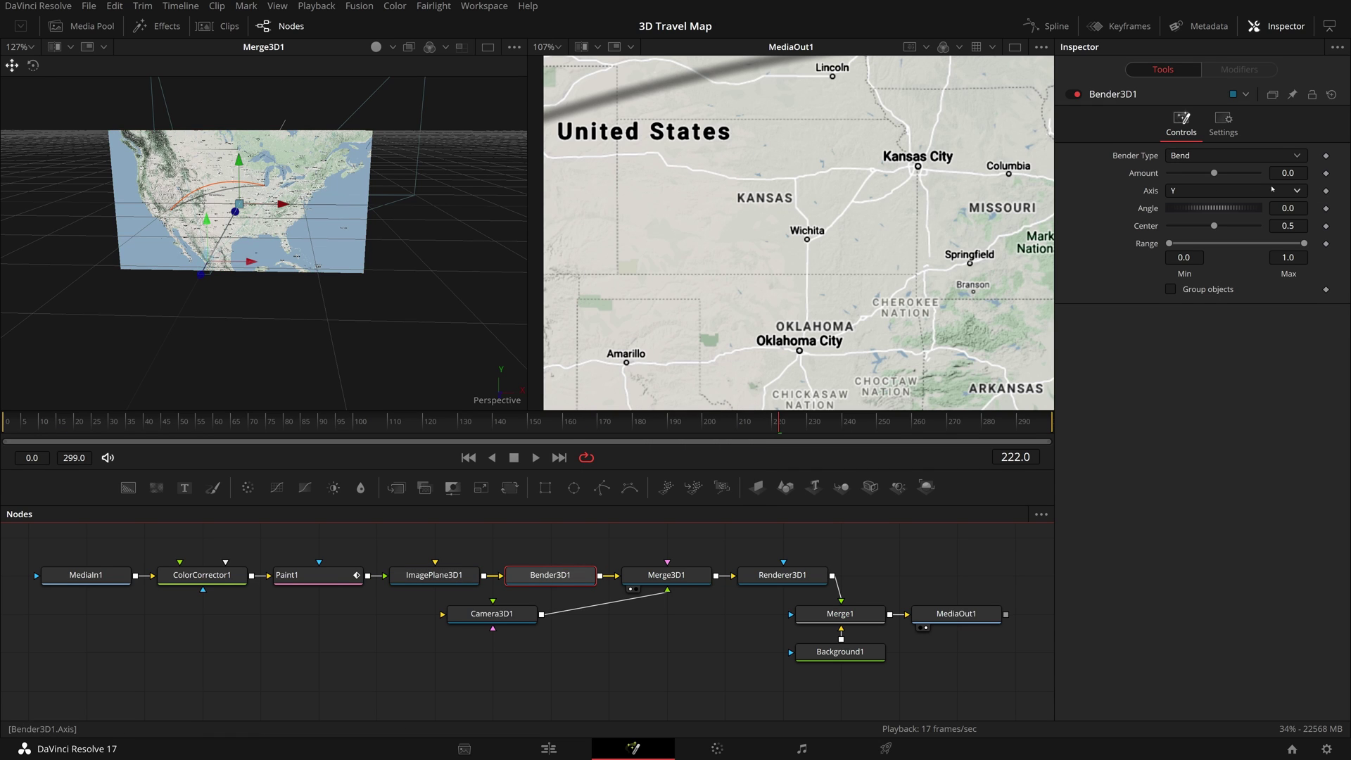
Bend the map around the X axis at an angle of 90 with an amount of about -0.2
left_click(1273, 243)
left_click(1061, 276)
left_click(1254, 274)
type("90")
key("Tab")
left_click_drag(1109, 205, 1092, 205)
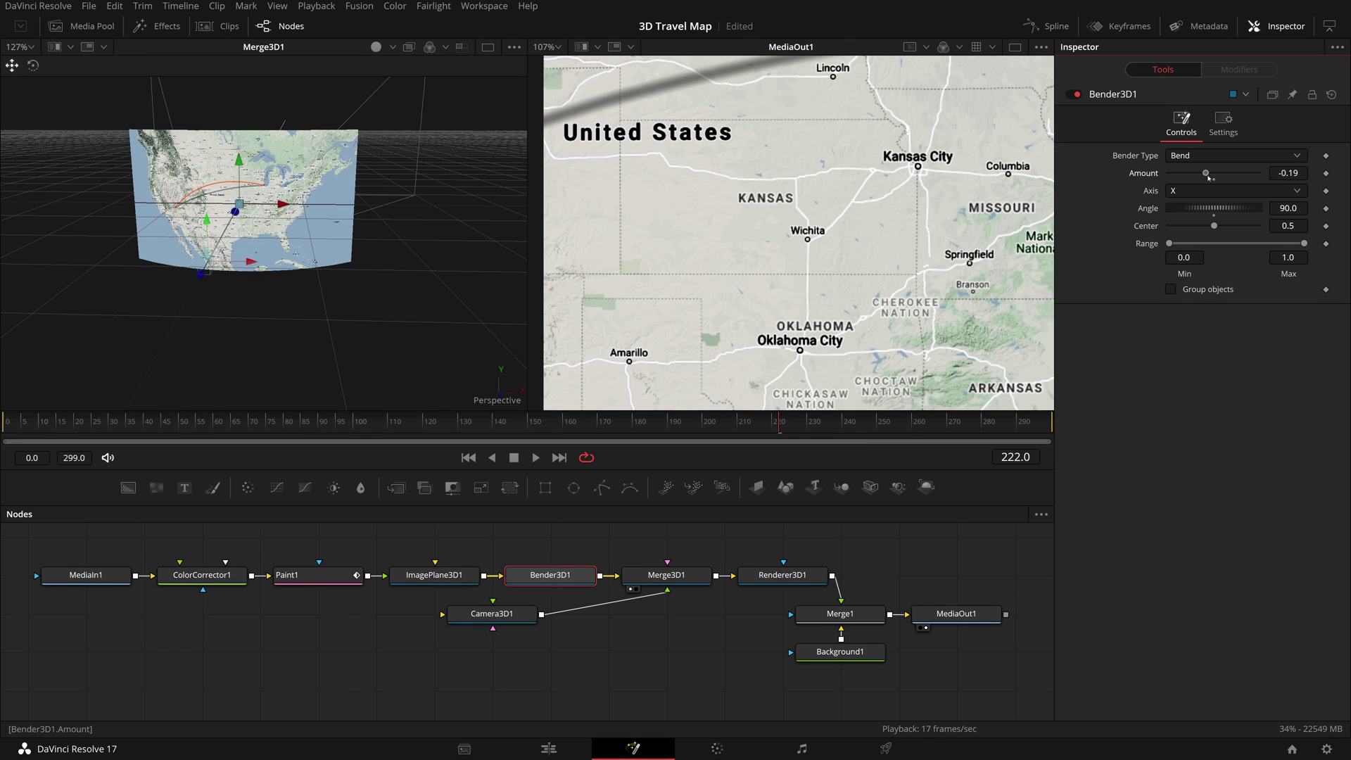
Raise ImagePlane3D1's subdivisions well above 10 to smooth the curvature of the bent map
left_click_drag(372, 291, 193, 280)
left_click_drag(381, 449, 744, 385)
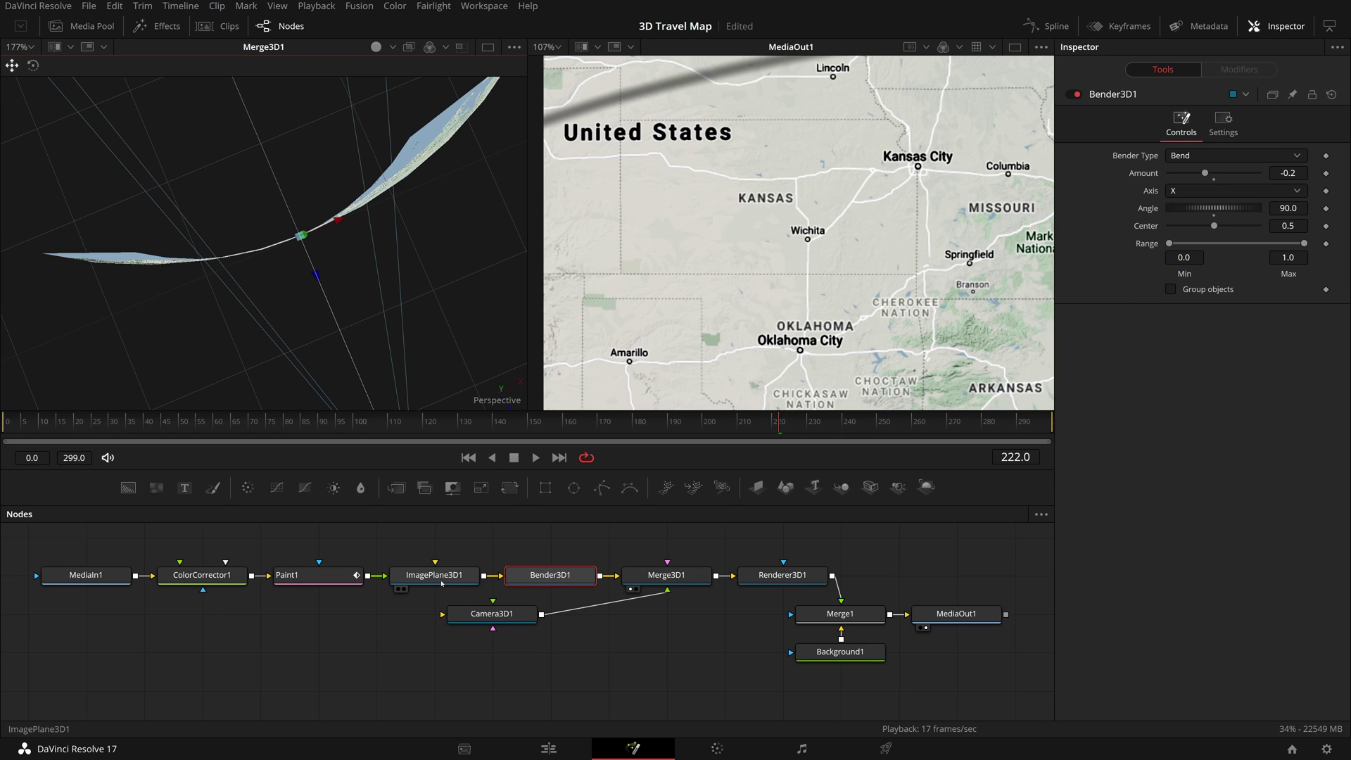
left_click(441, 579)
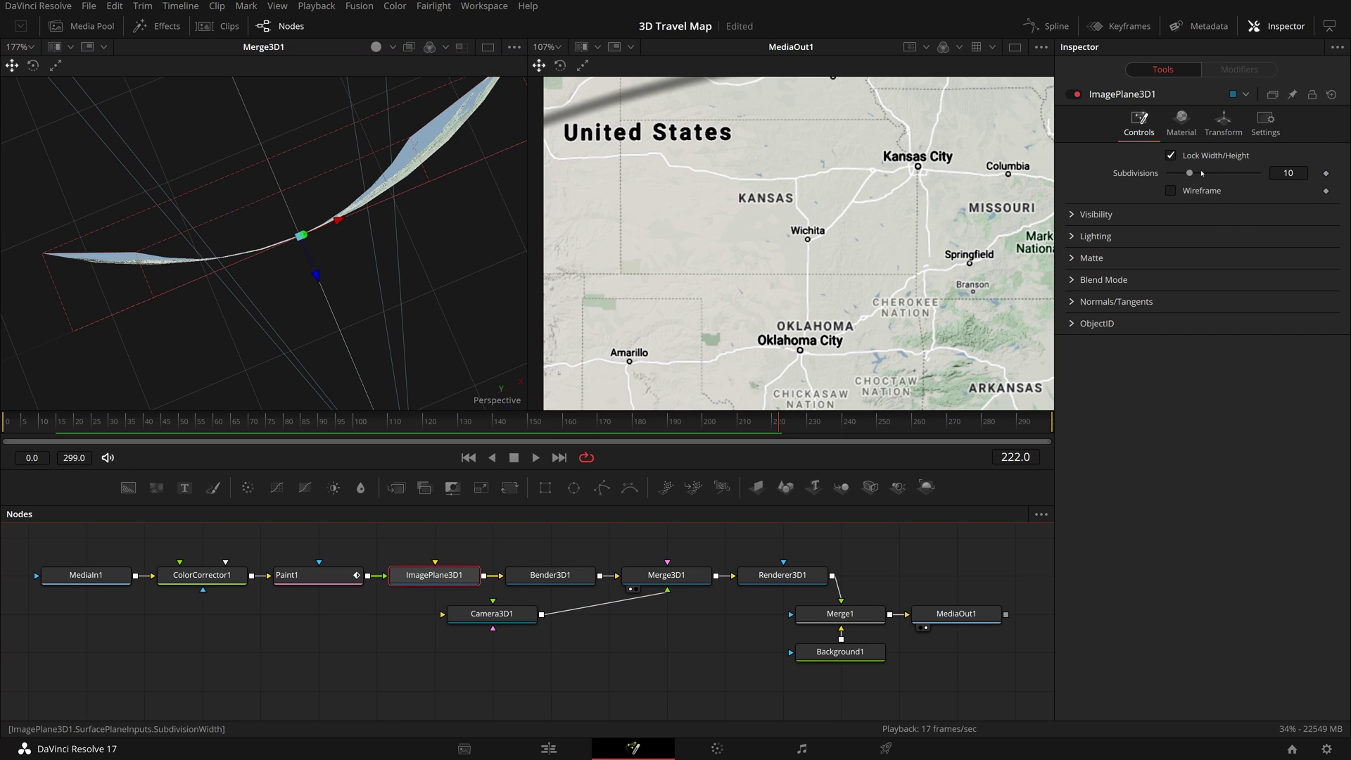
left_click_drag(1191, 174, 1258, 173)
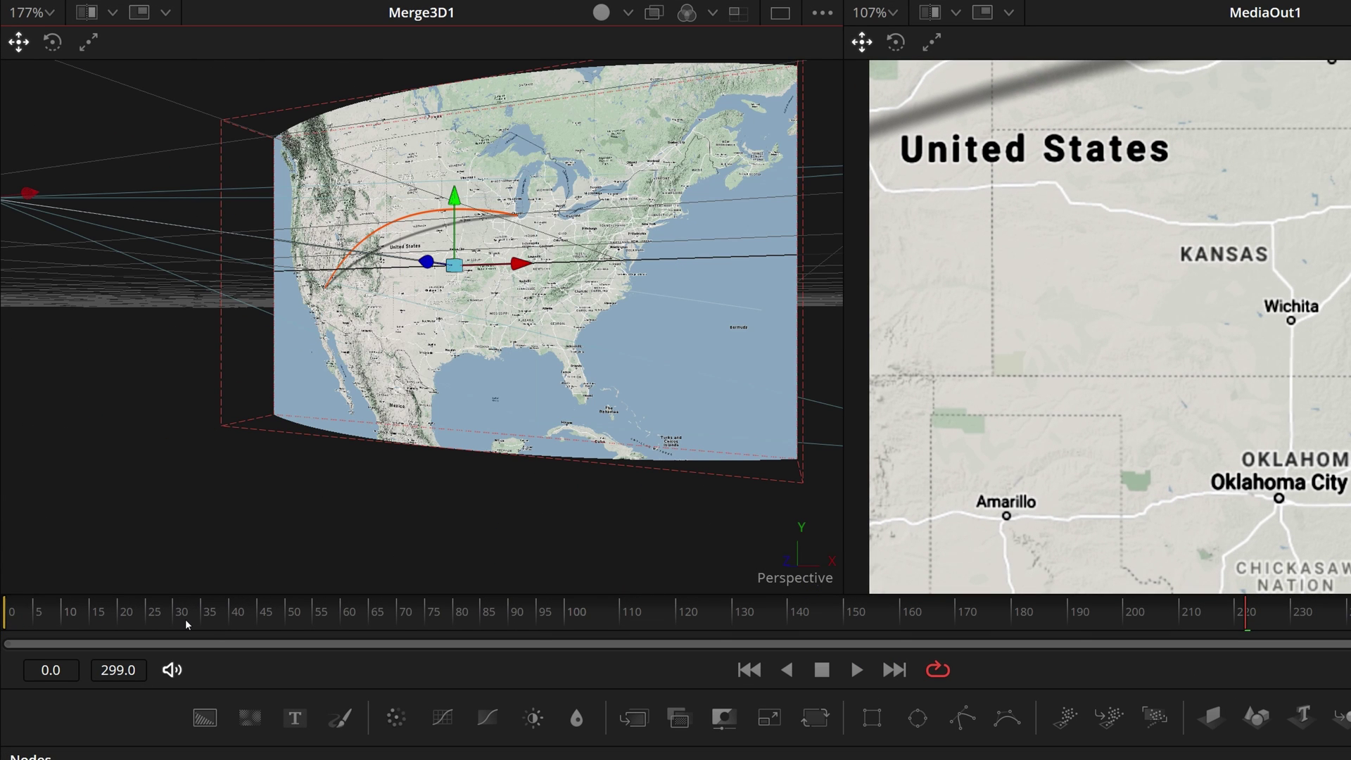
Set the playhead to frame 30 and position Camera3D1 and its target for a low, close-up view of Las Vegas
left_click(173, 622)
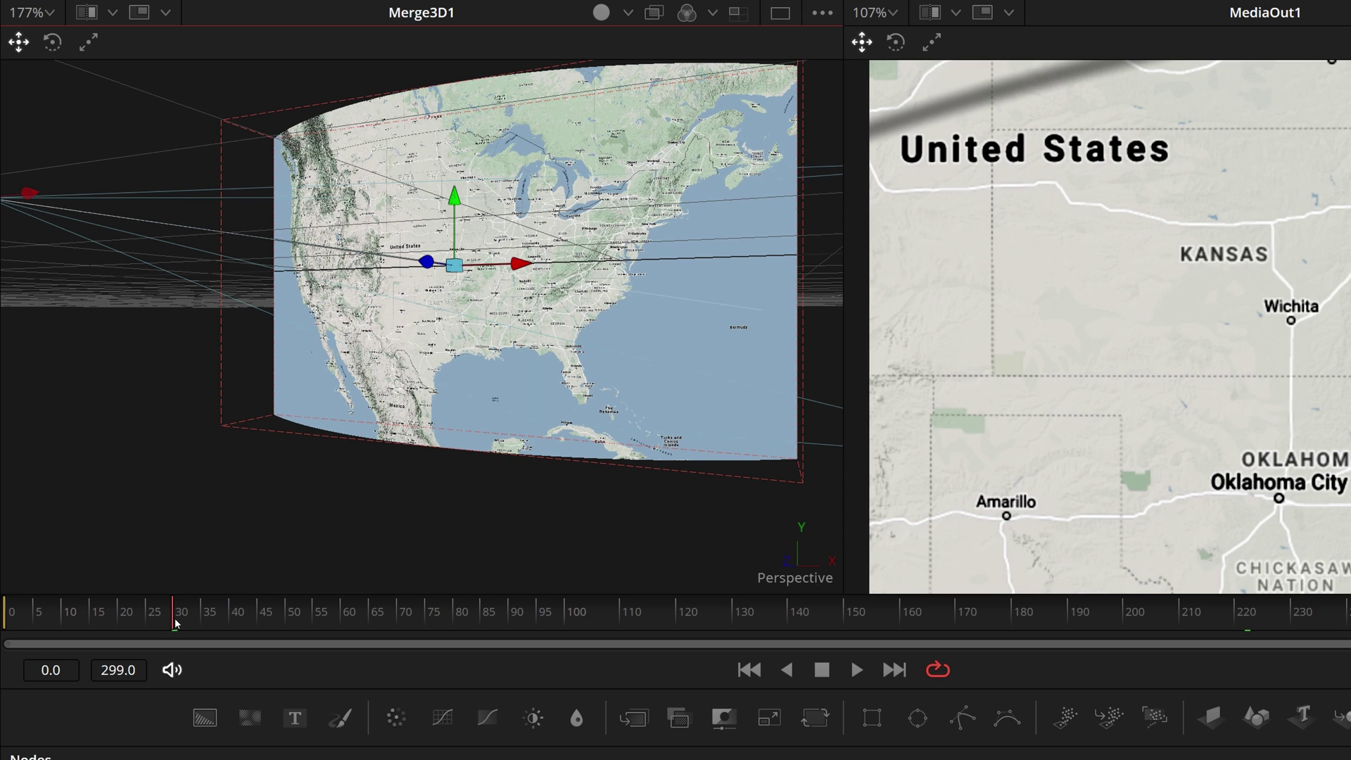
left_click_drag(387, 399, 535, 422)
left_click(799, 614)
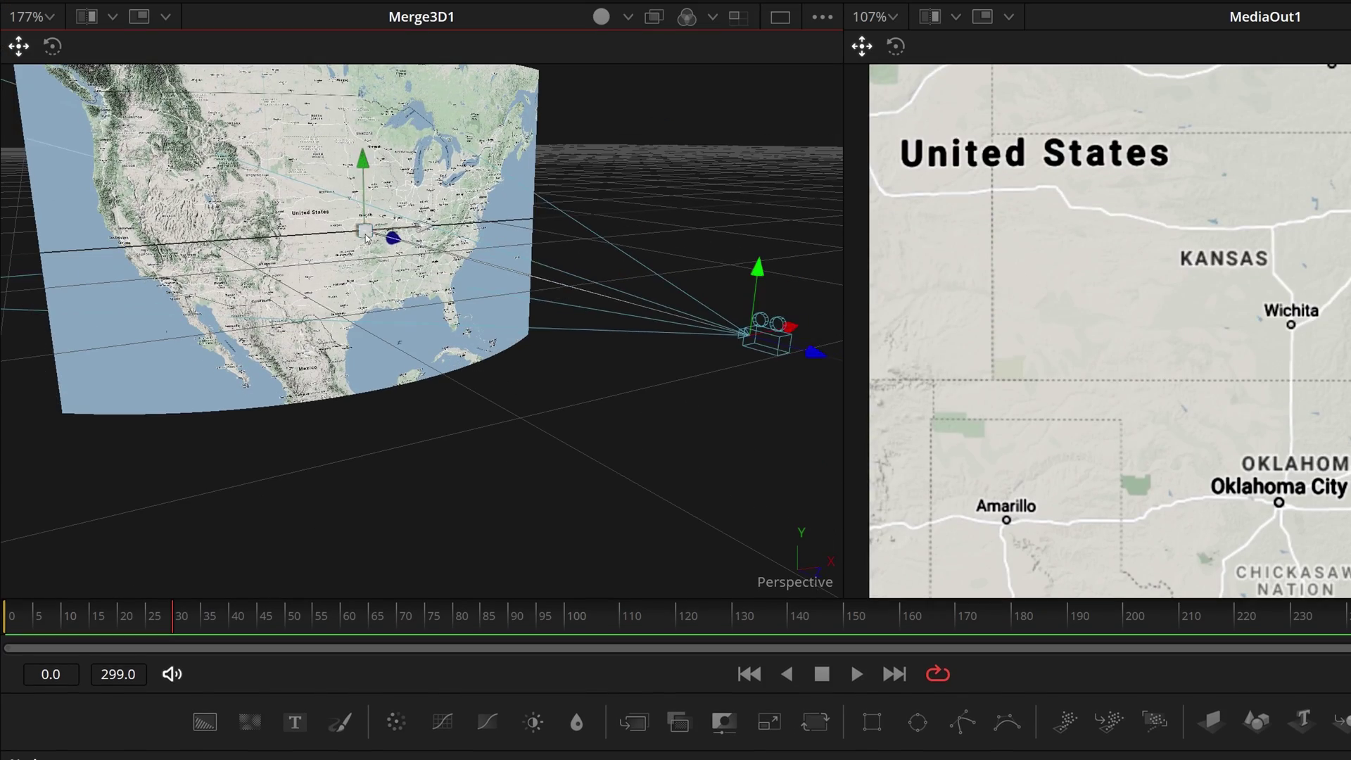
left_click_drag(366, 237, 226, 249)
left_click_drag(380, 283, 316, 287)
left_click_drag(458, 320, 338, 383)
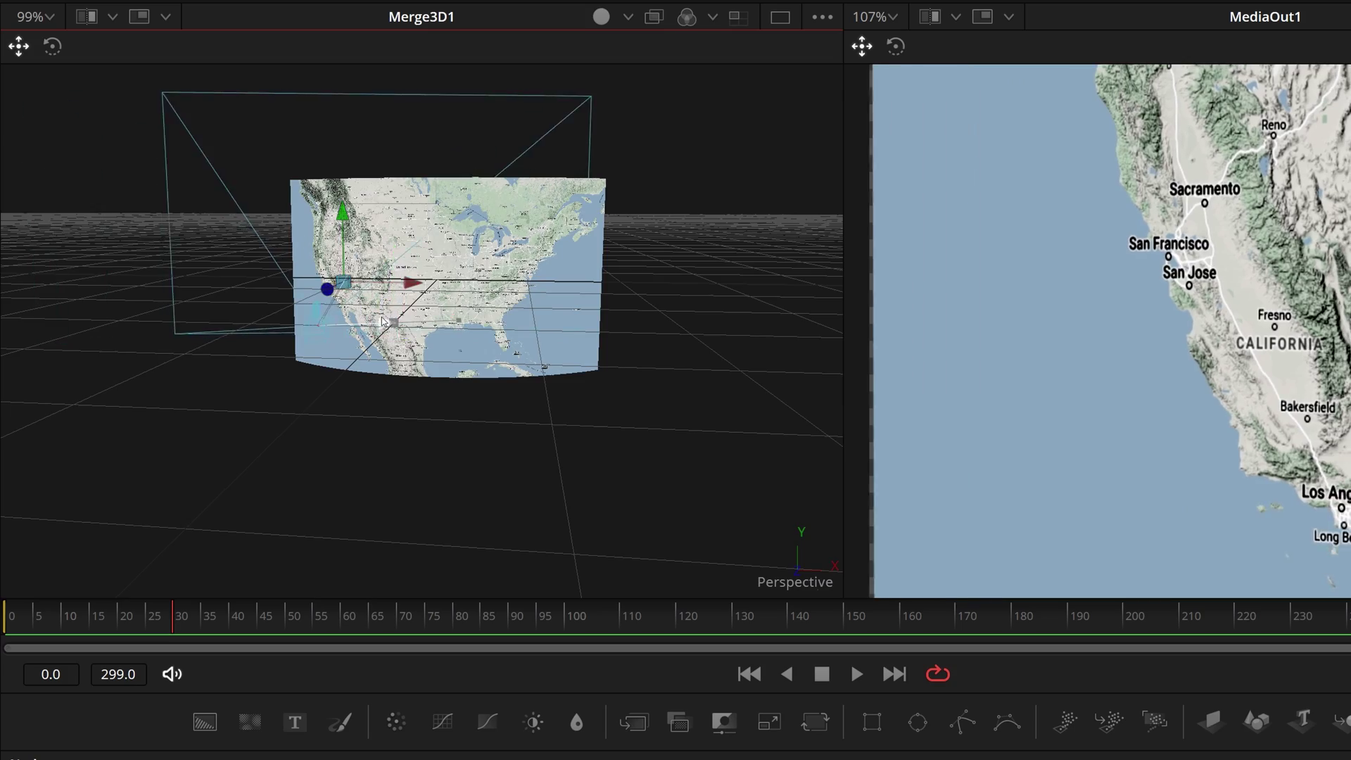
left_click_drag(141, 319, 259, 366)
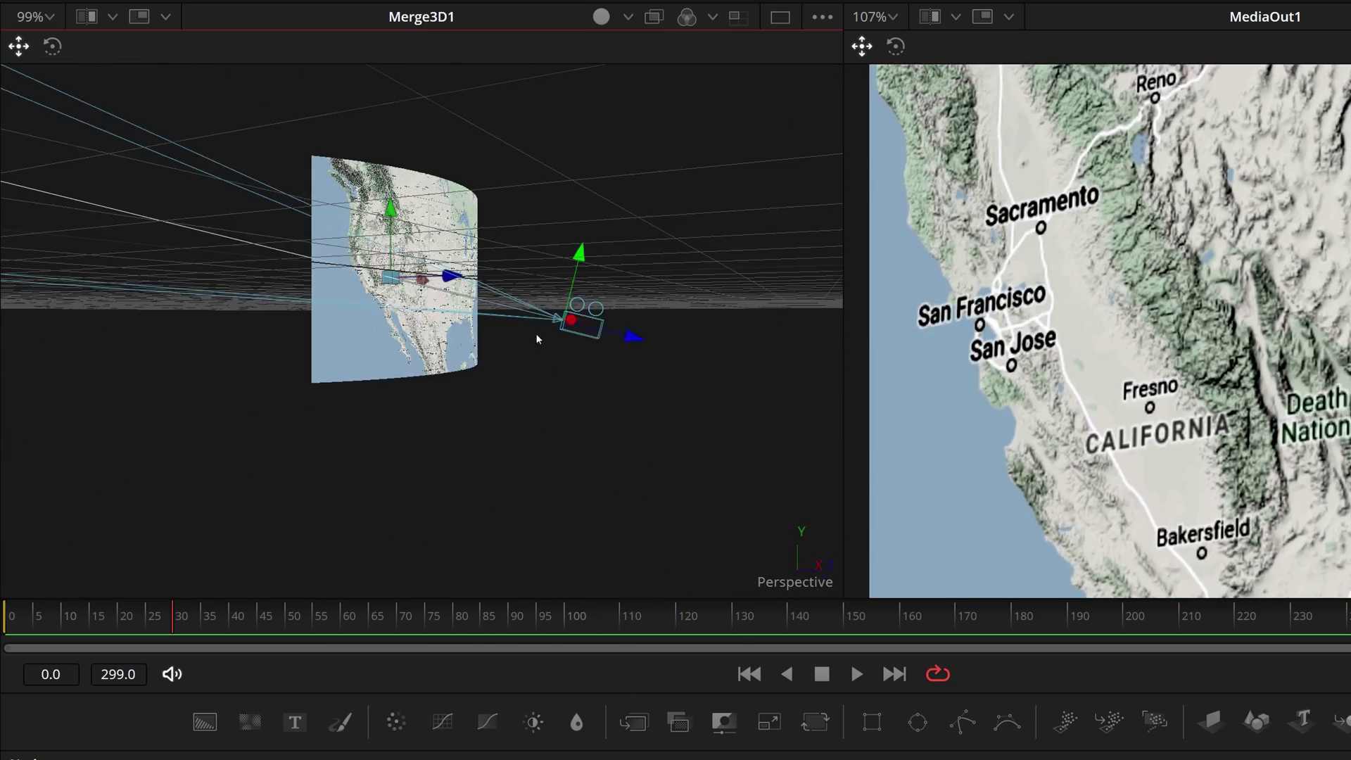
left_click_drag(577, 255, 479, 450)
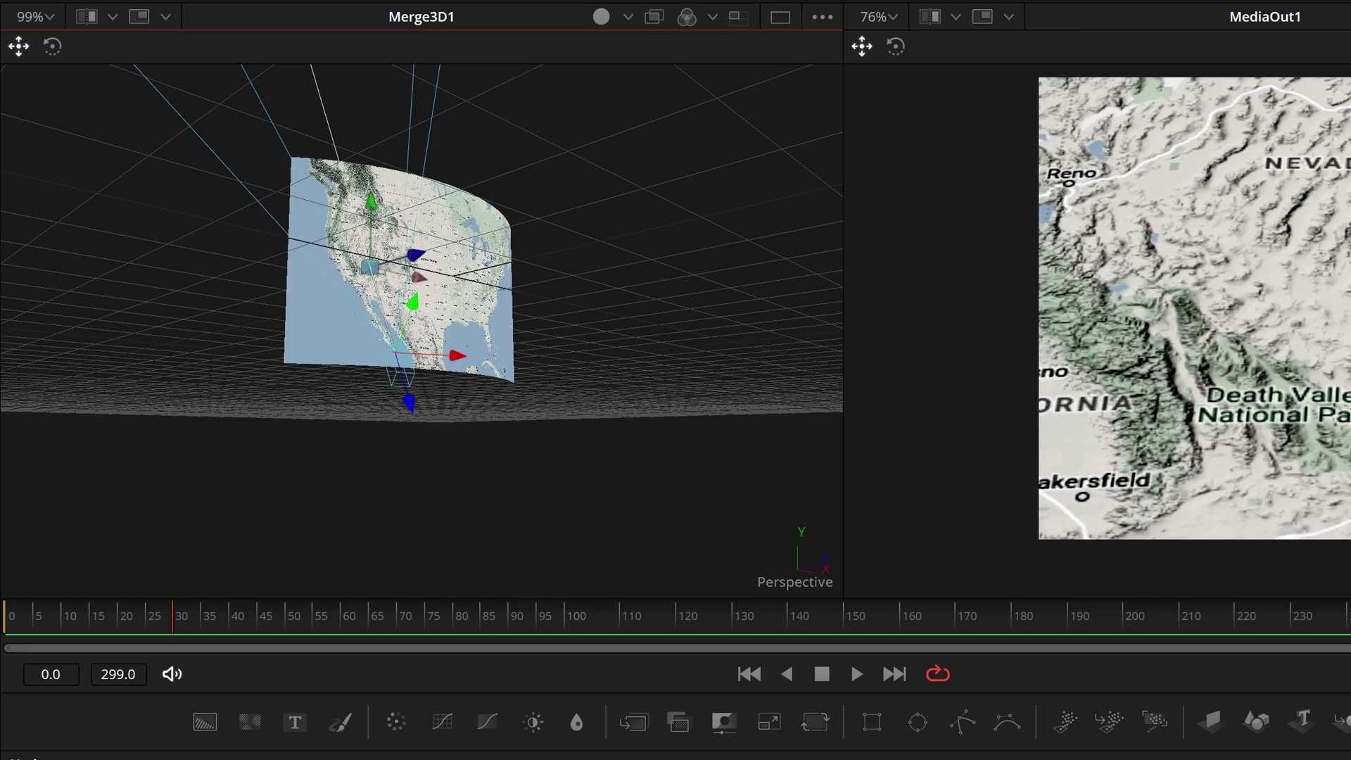
scroll(1196, 309, "down", 5)
scroll(1196, 309, "up", 5)
key("ctrl+f")
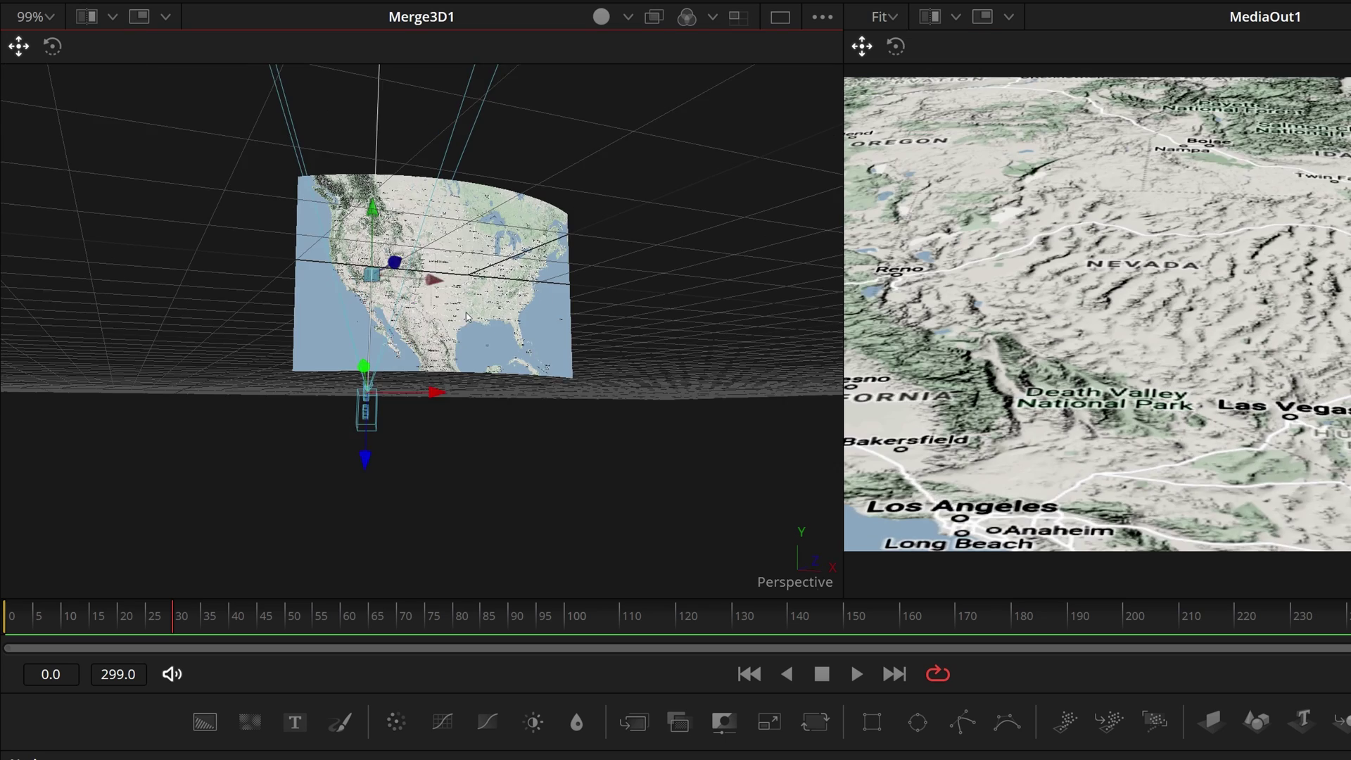
left_click_drag(434, 284, 444, 284)
left_click_drag(437, 401, 454, 403)
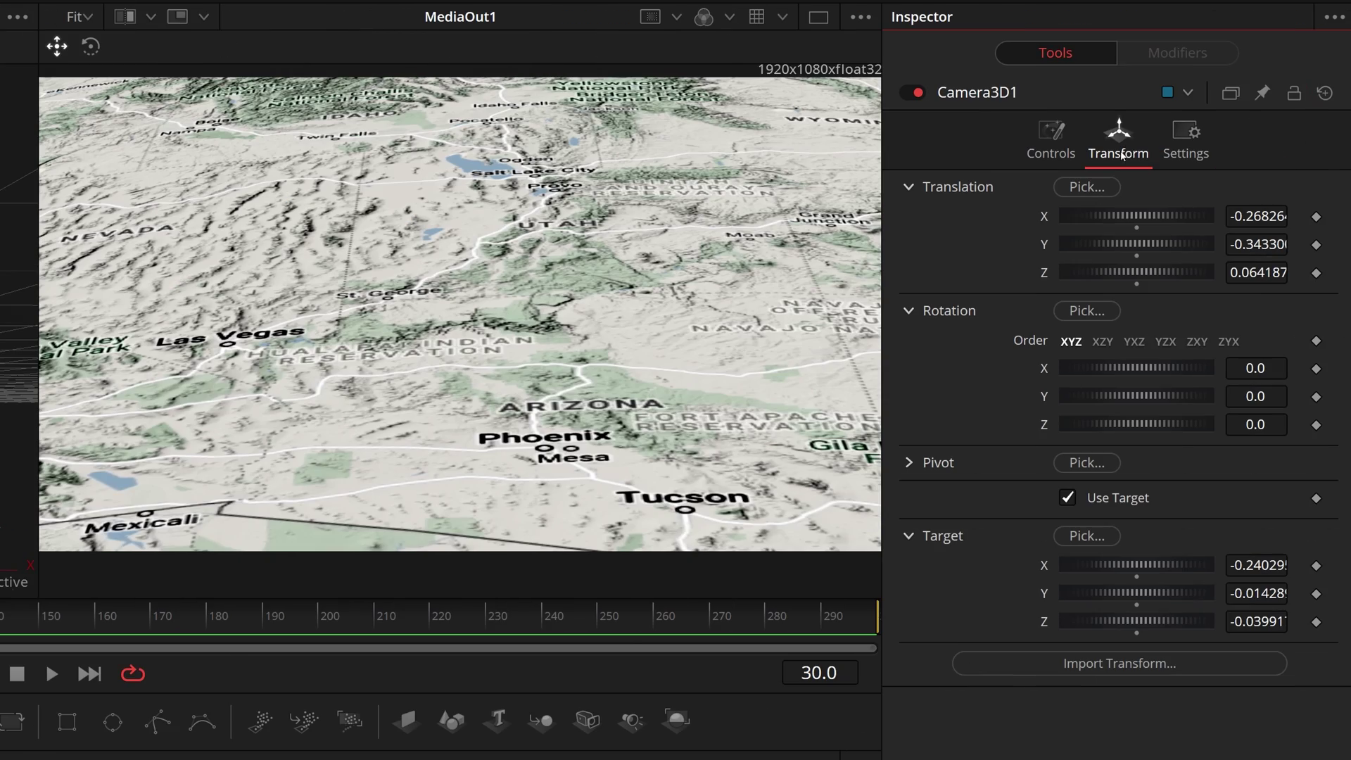
Keyframe Camera3D1's whole translation group and its target X, Y and Z at frame 30
right_click(967, 192)
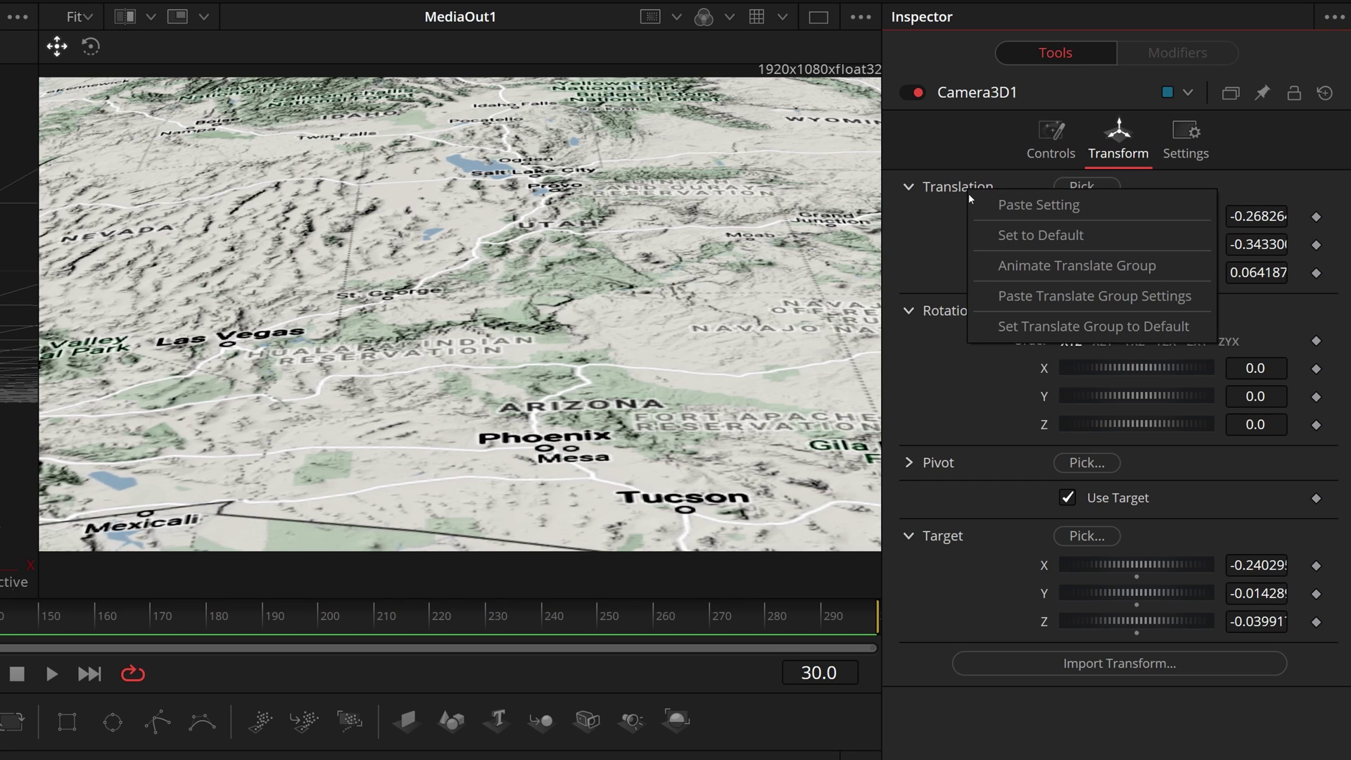
left_click(1064, 267)
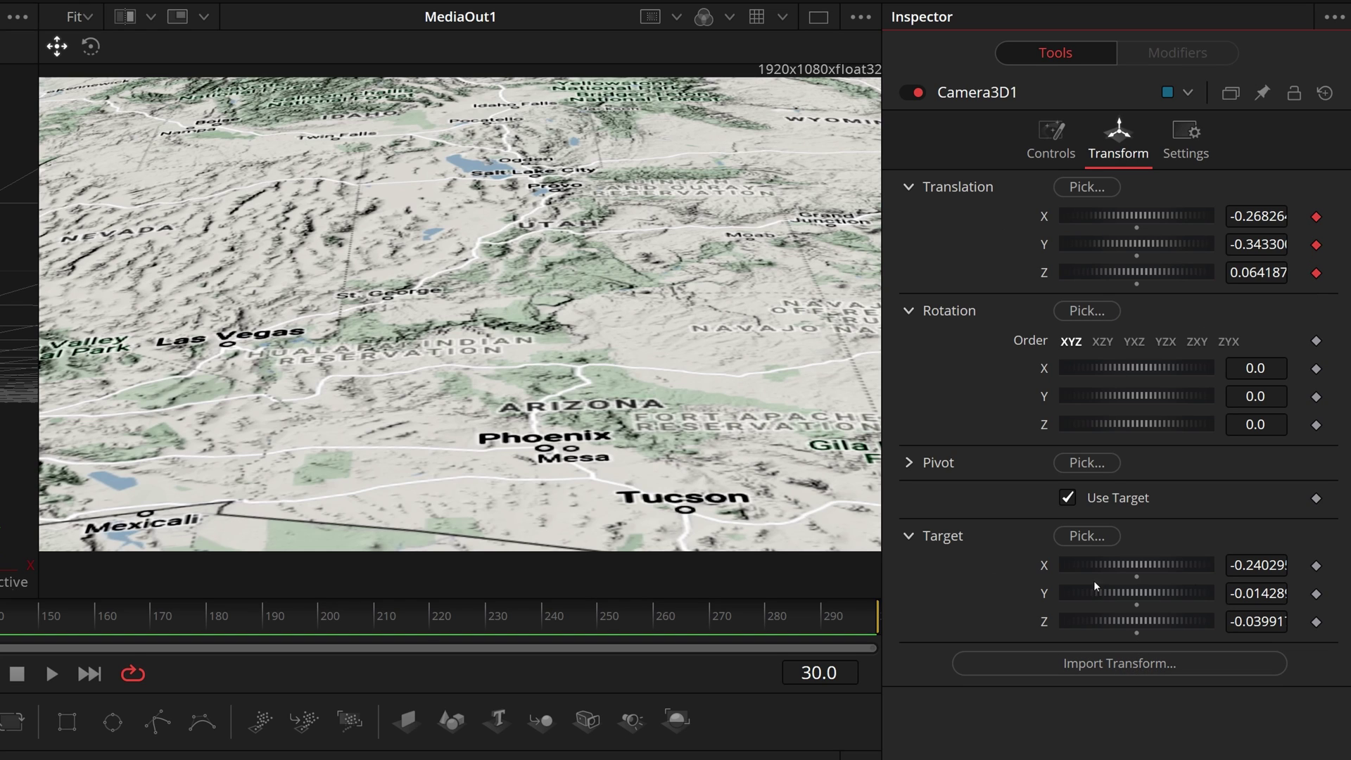
left_click(1315, 565)
left_click(1315, 594)
left_click(1315, 622)
At frame 180, move Camera3D1 and its target along the route to frame Chicago
left_click_drag(205, 612, 207, 618)
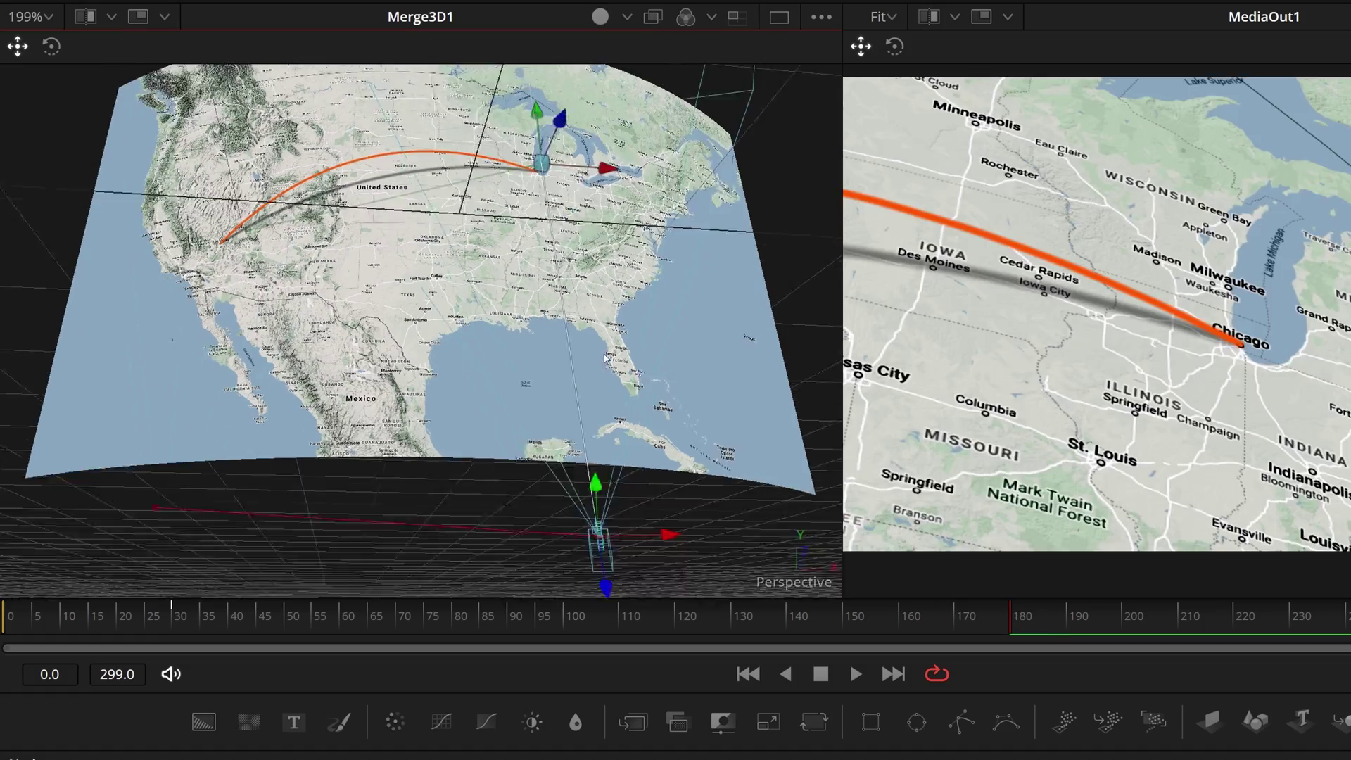
left_click_drag(447, 317, 667, 371)
left_click_drag(549, 524, 527, 423)
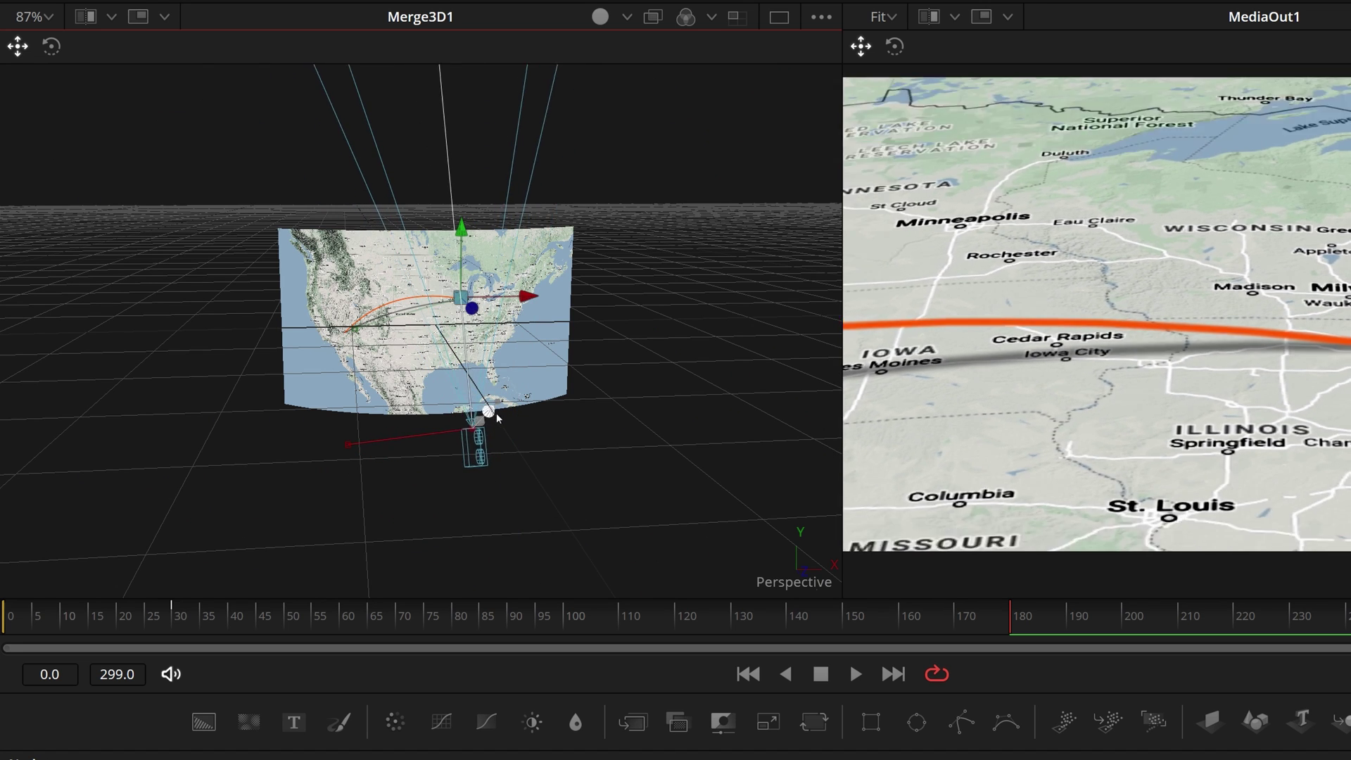
left_click_drag(474, 511, 472, 506)
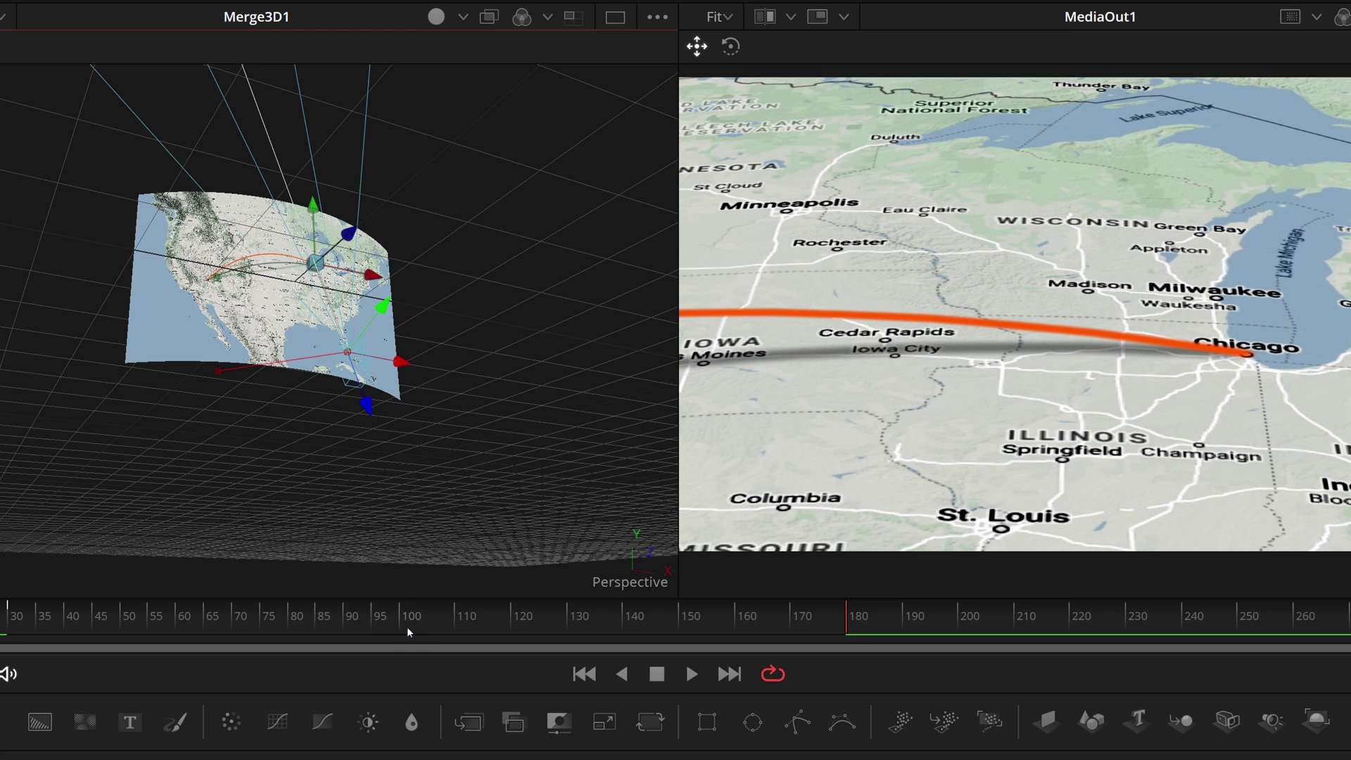
At about frame 104, pull Camera3D1 back from the map to add a wider view halfway along the flight
left_click_drag(408, 632, 425, 625)
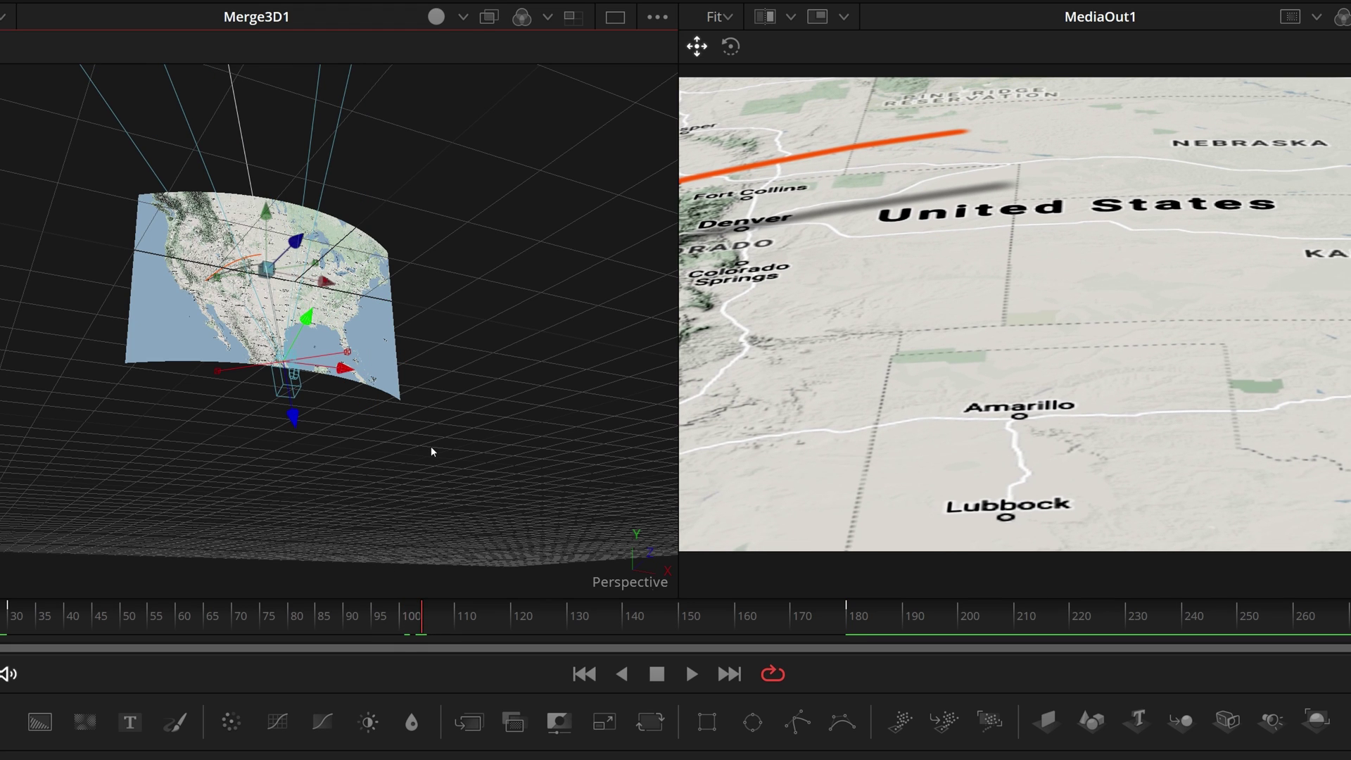
left_click_drag(432, 451, 338, 503)
scroll(394, 465, "up", 5)
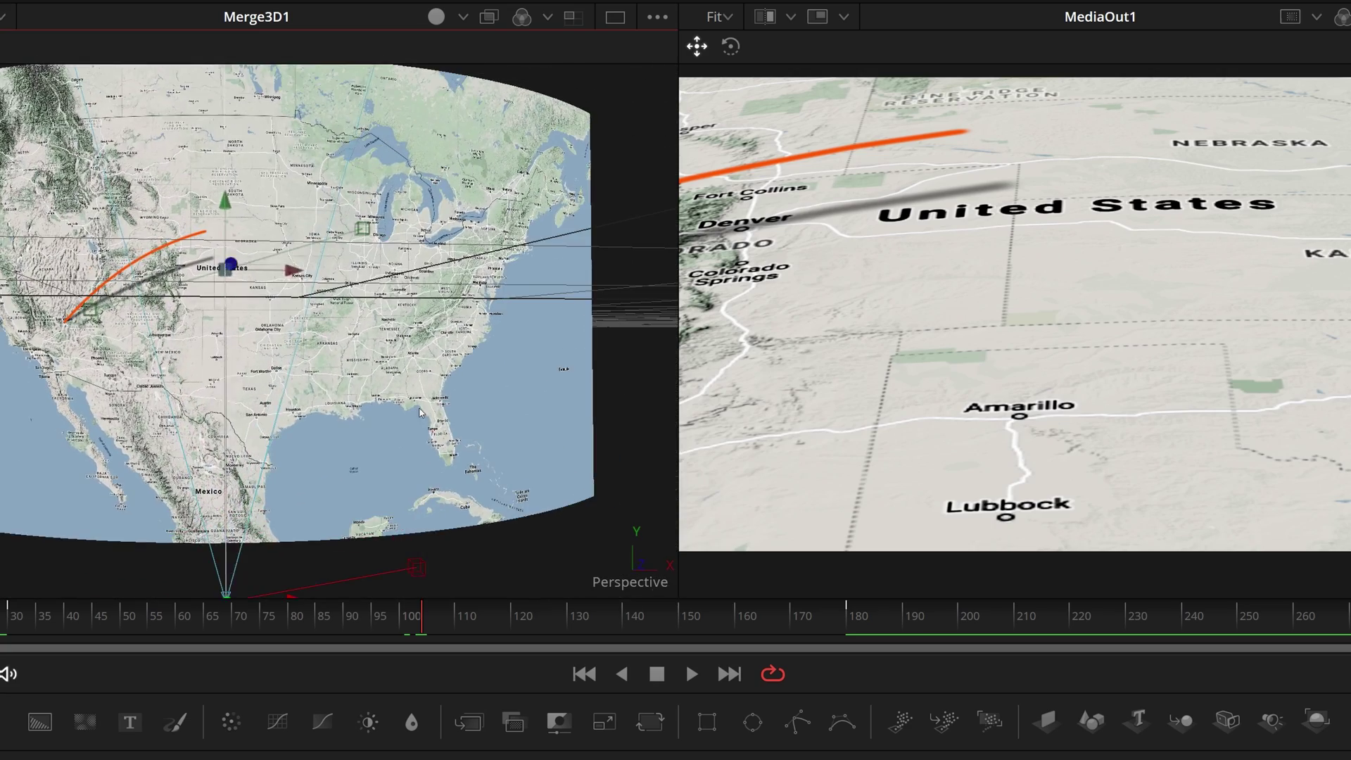
left_click_drag(296, 271, 290, 272)
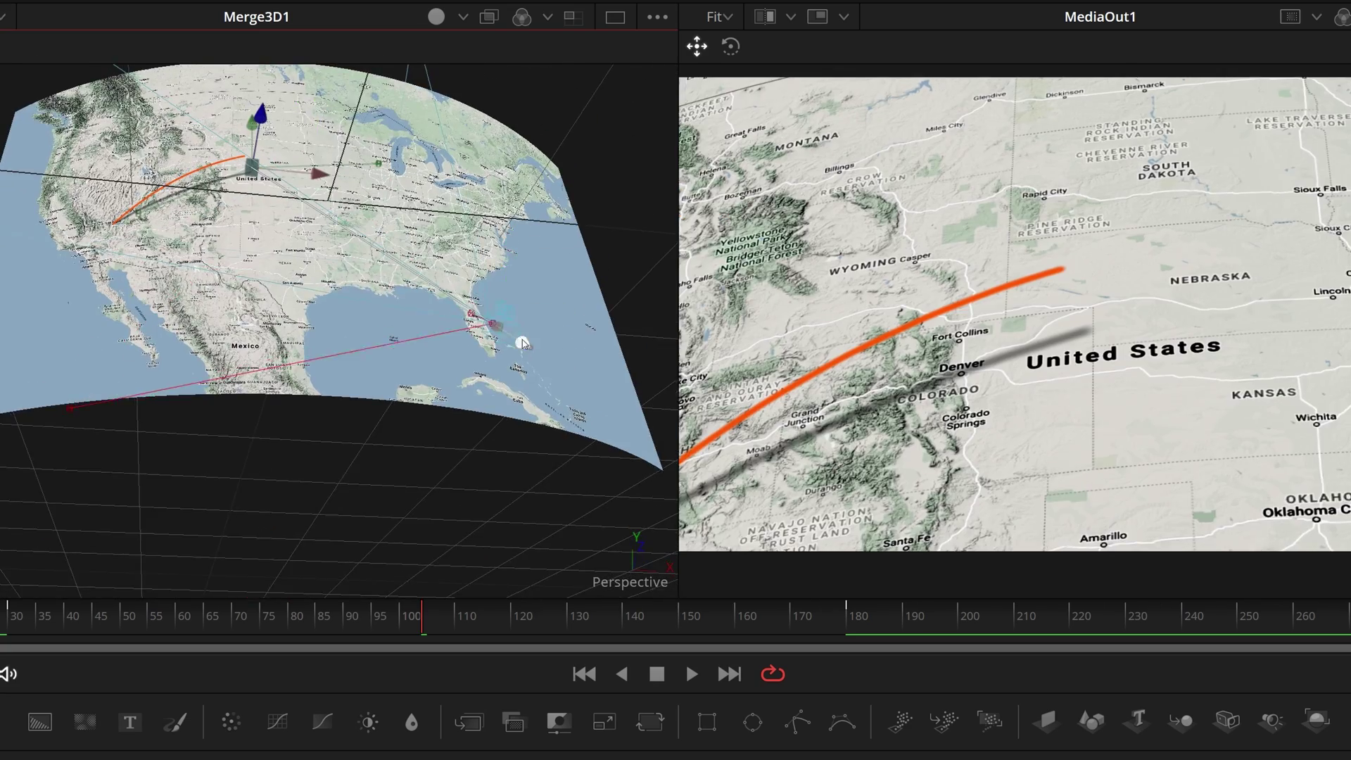
left_click_drag(521, 344, 394, 356)
left_click_drag(311, 368, 226, 419)
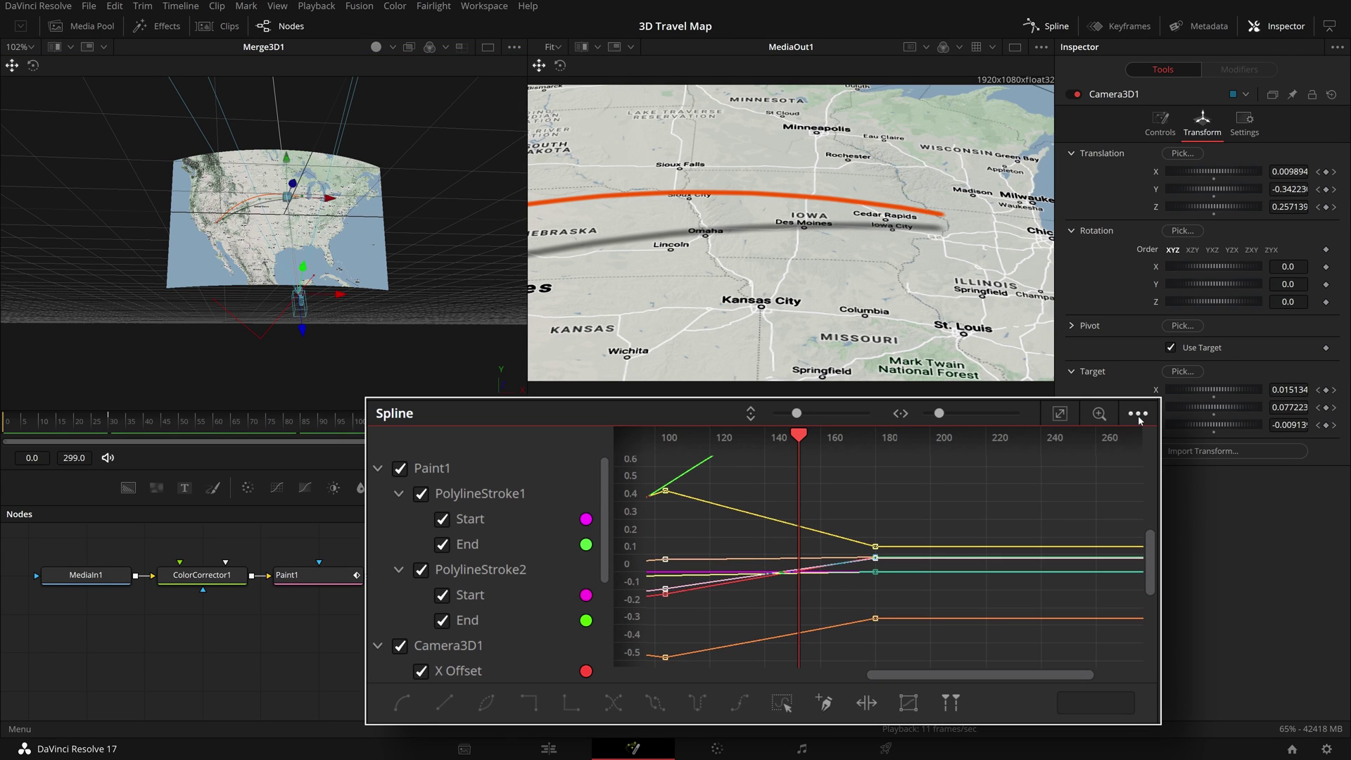
Show only Camera3D1's curves in the spline editor, fit them, smooth all its keyframes and play back the animation
left_click(1139, 415)
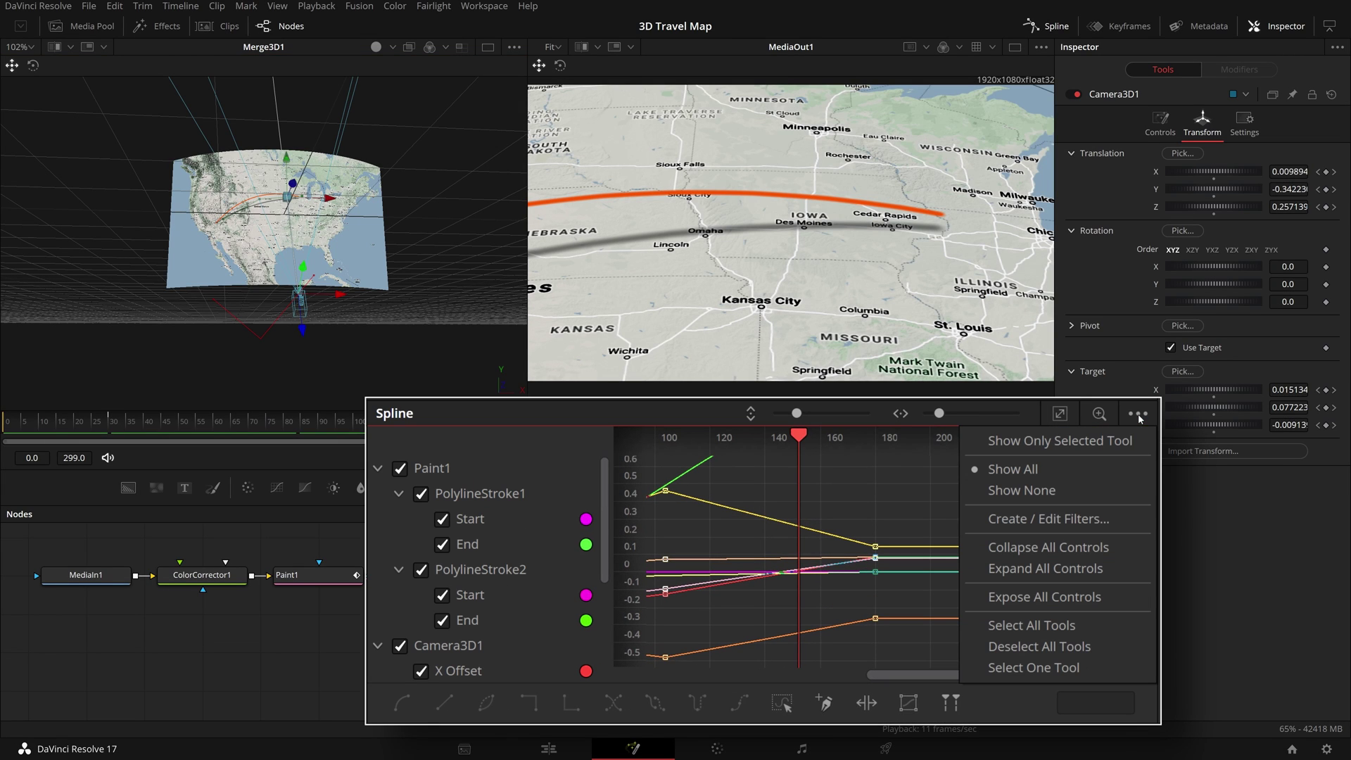
left_click(1087, 442)
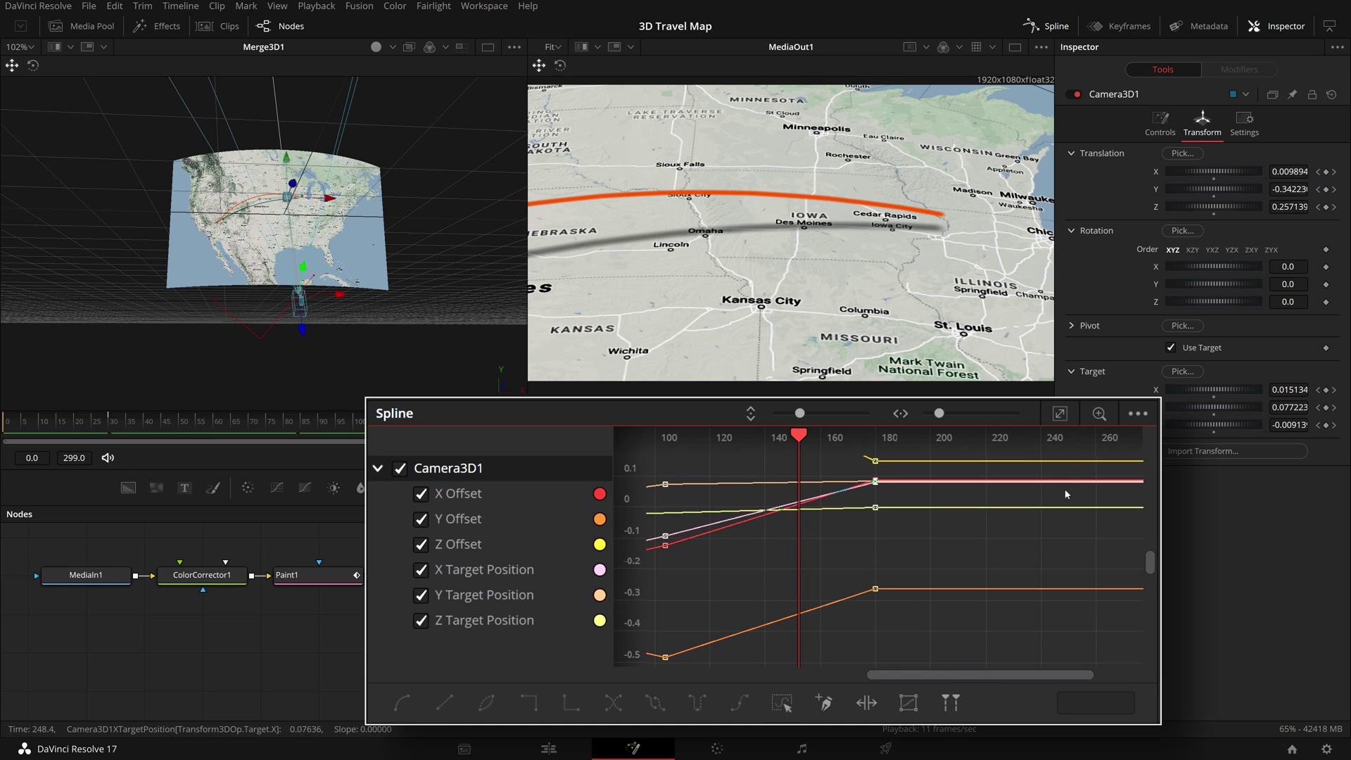
left_click(1060, 415)
key("ctrl+a")
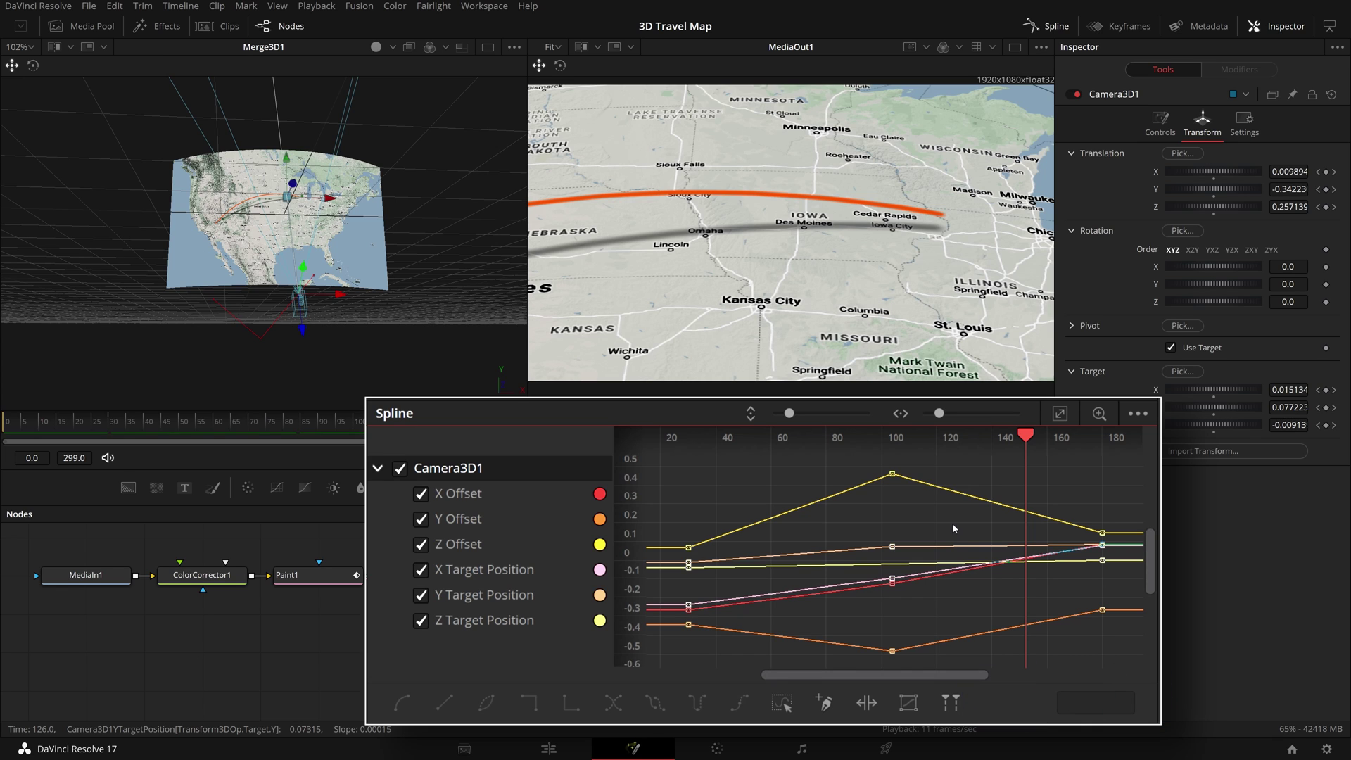
key("ctrl+a")
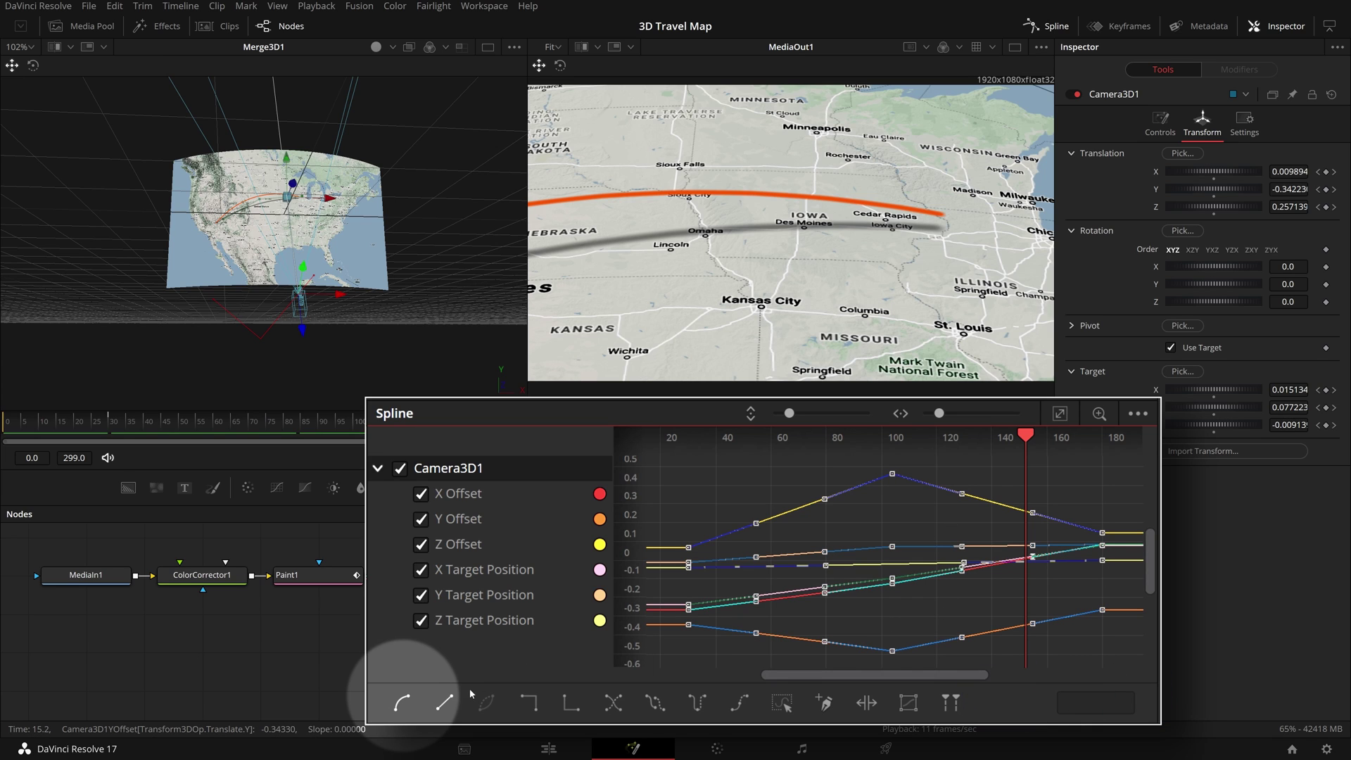
left_click(401, 704)
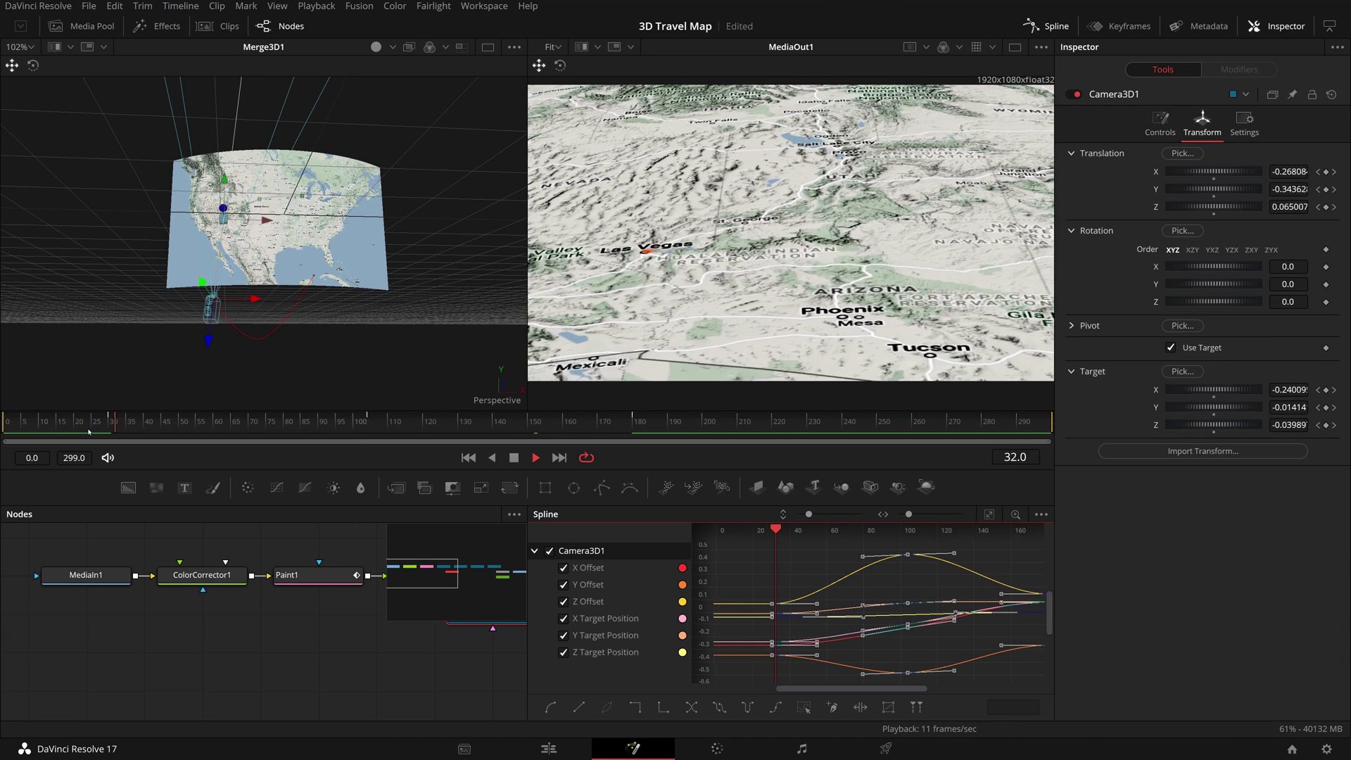
key("space")
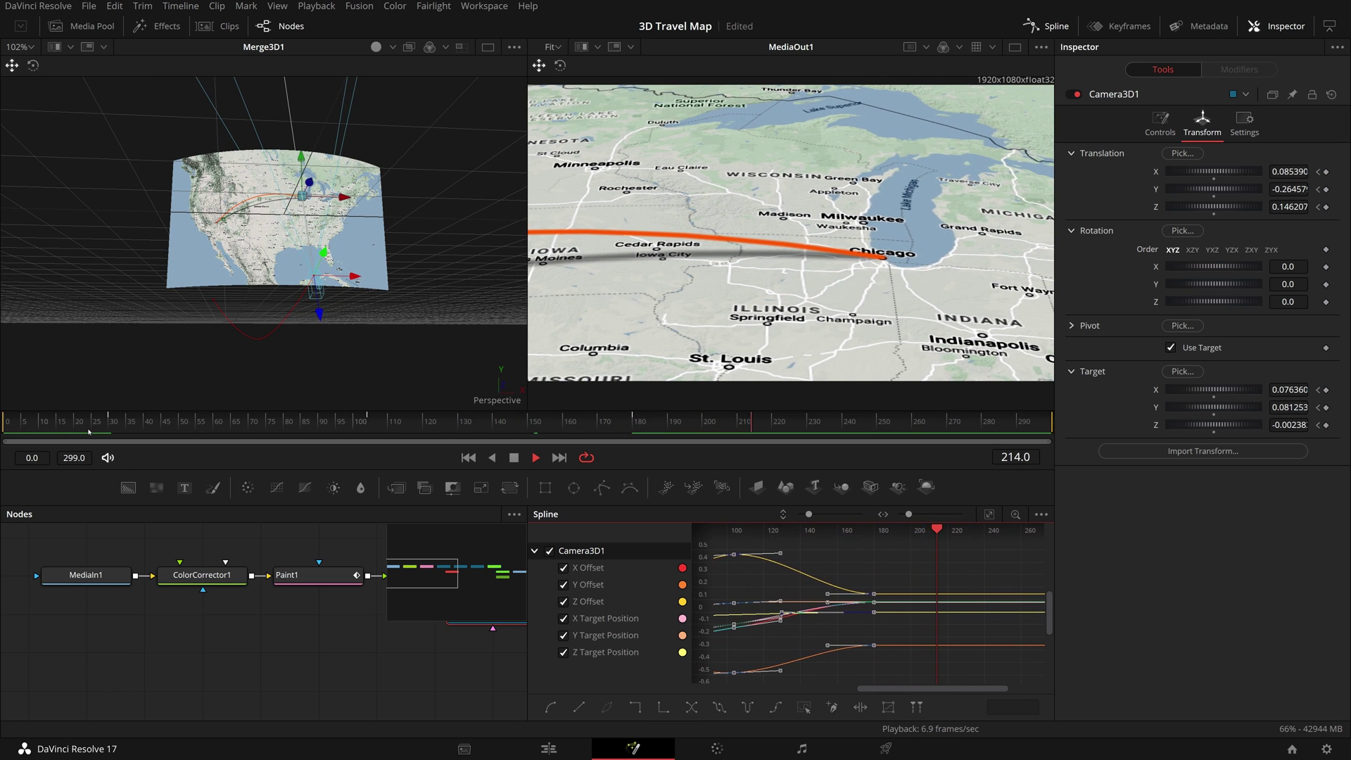
key("space")
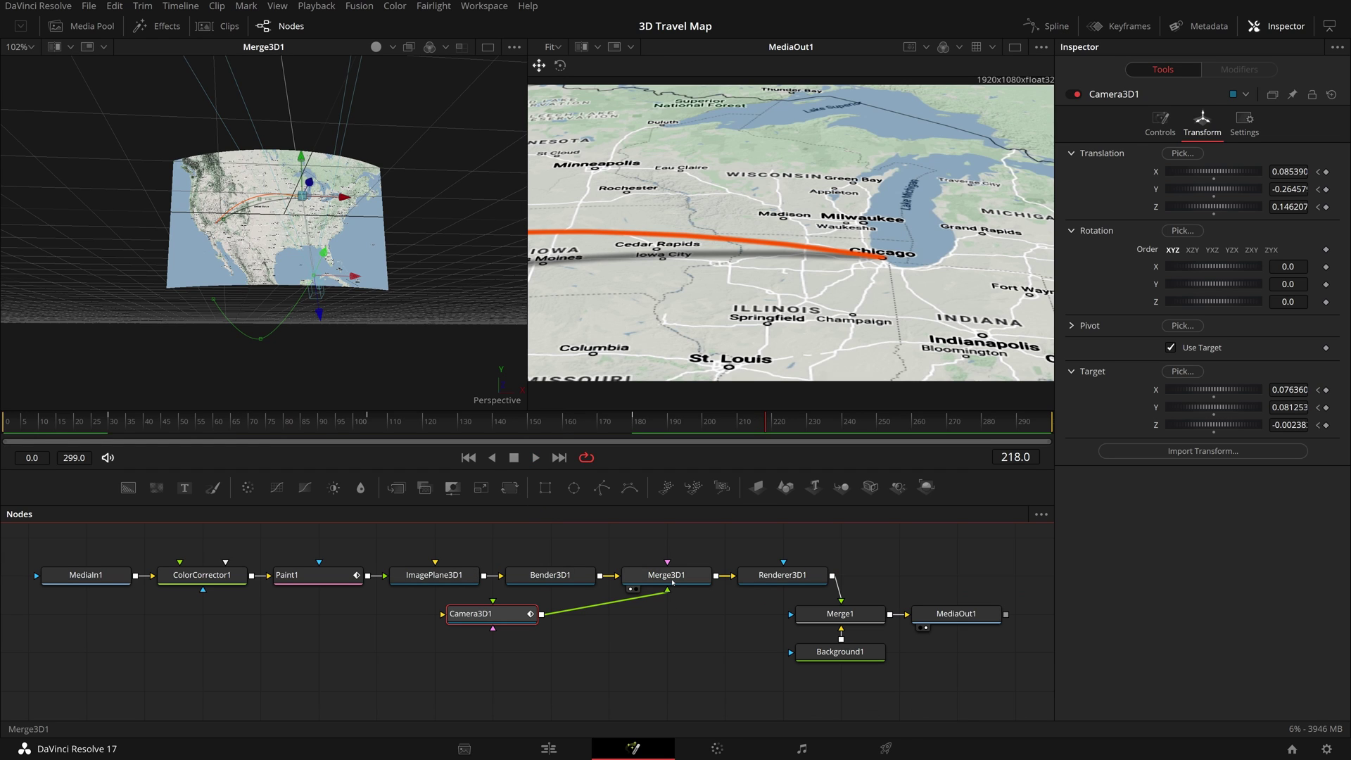
Add a Text 3D node connected to Merge3D1 and place it below Camera3D1
left_click(672, 582)
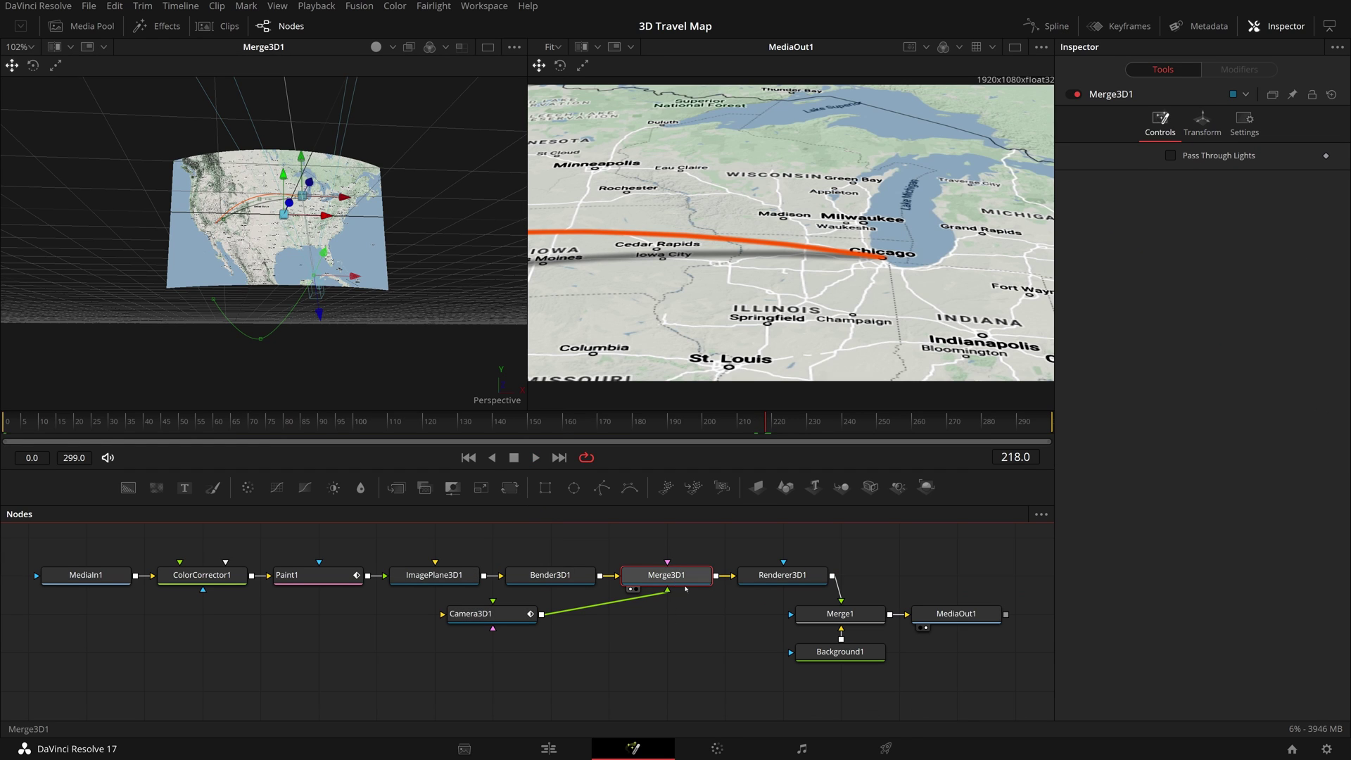
left_click(814, 486)
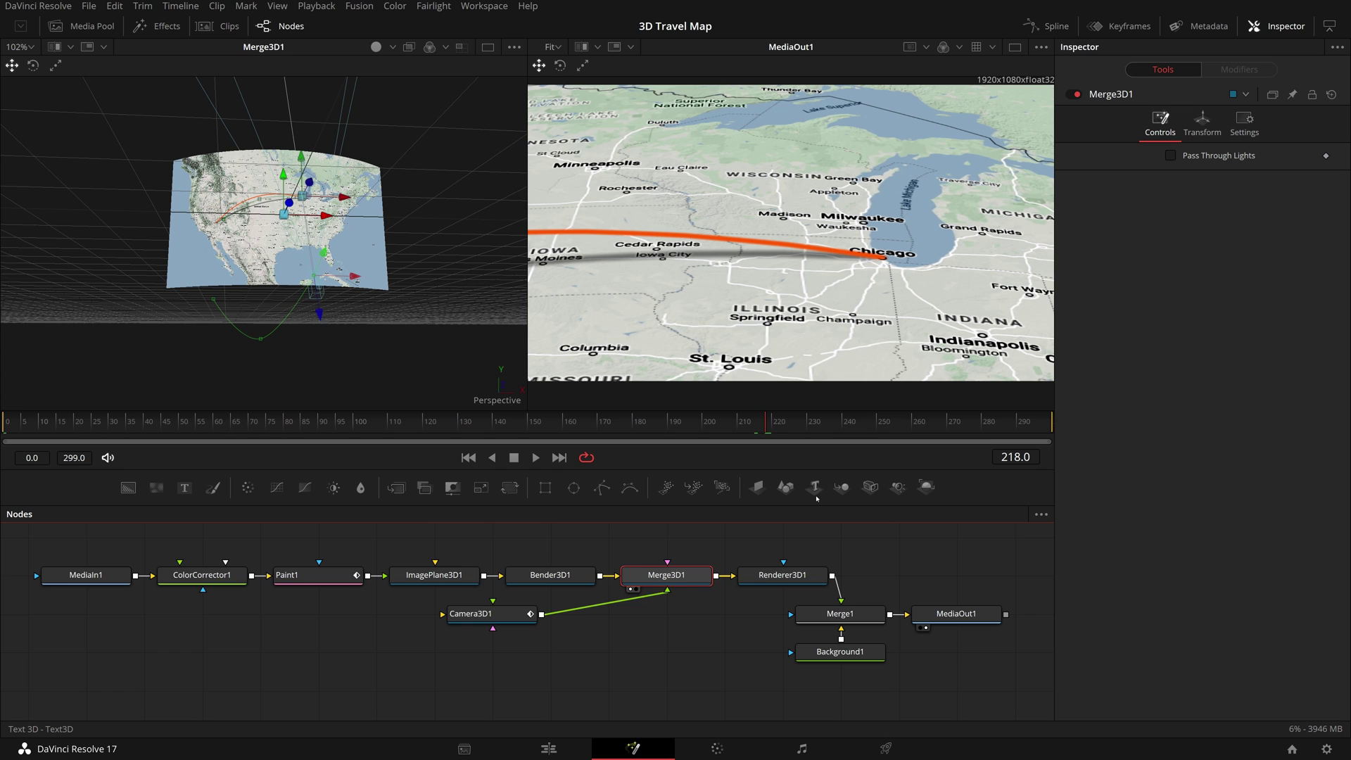
left_click(505, 653)
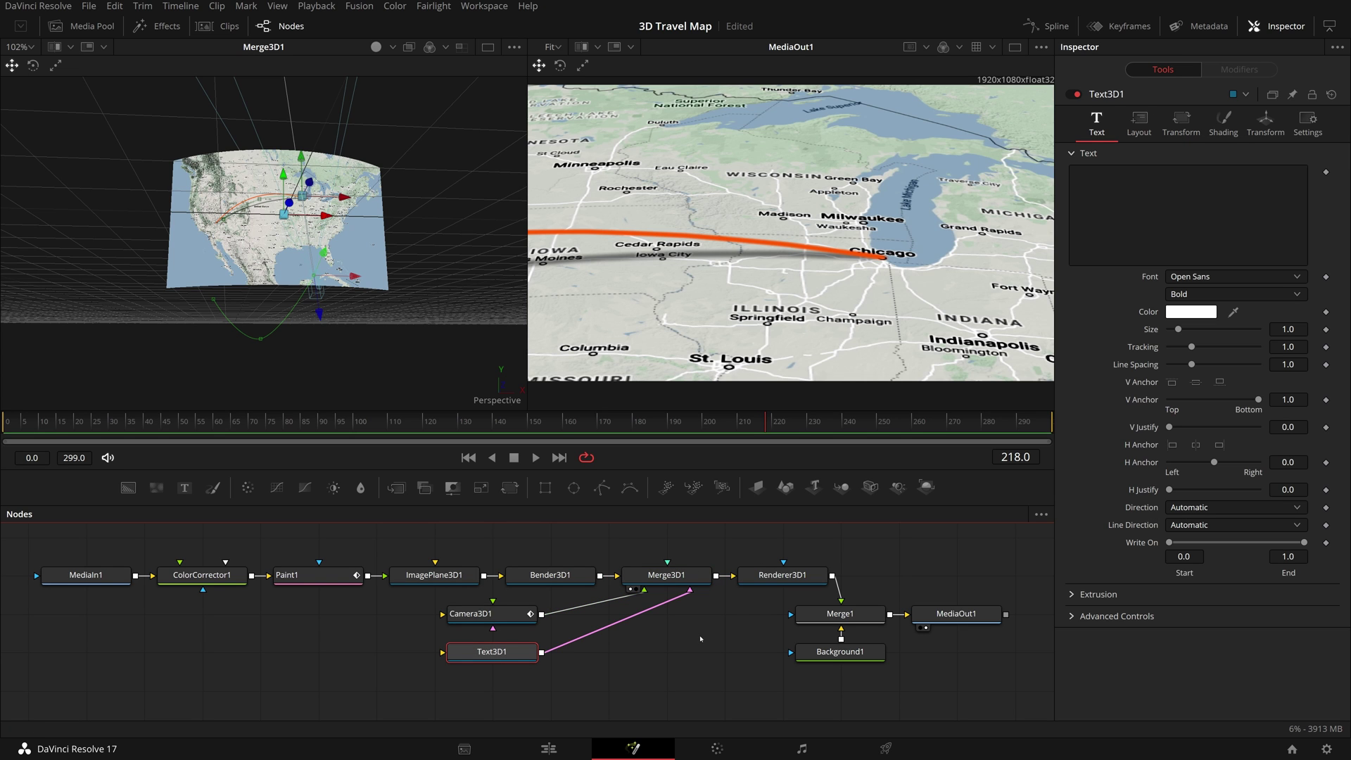
Set Text3D1's font to Web Symbols Liga and enter the text "u" to create a location pin
left_click(1232, 277)
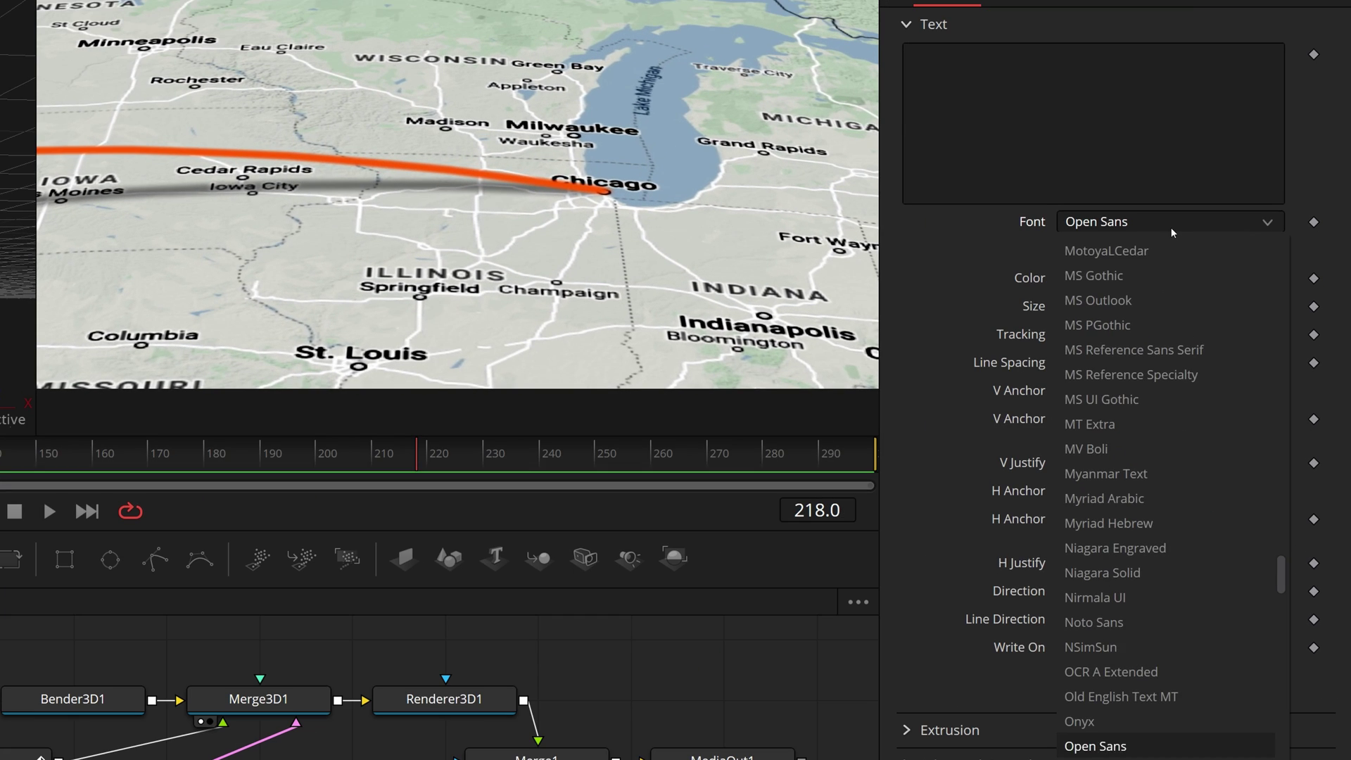
scroll(1246, 518, "down", 5)
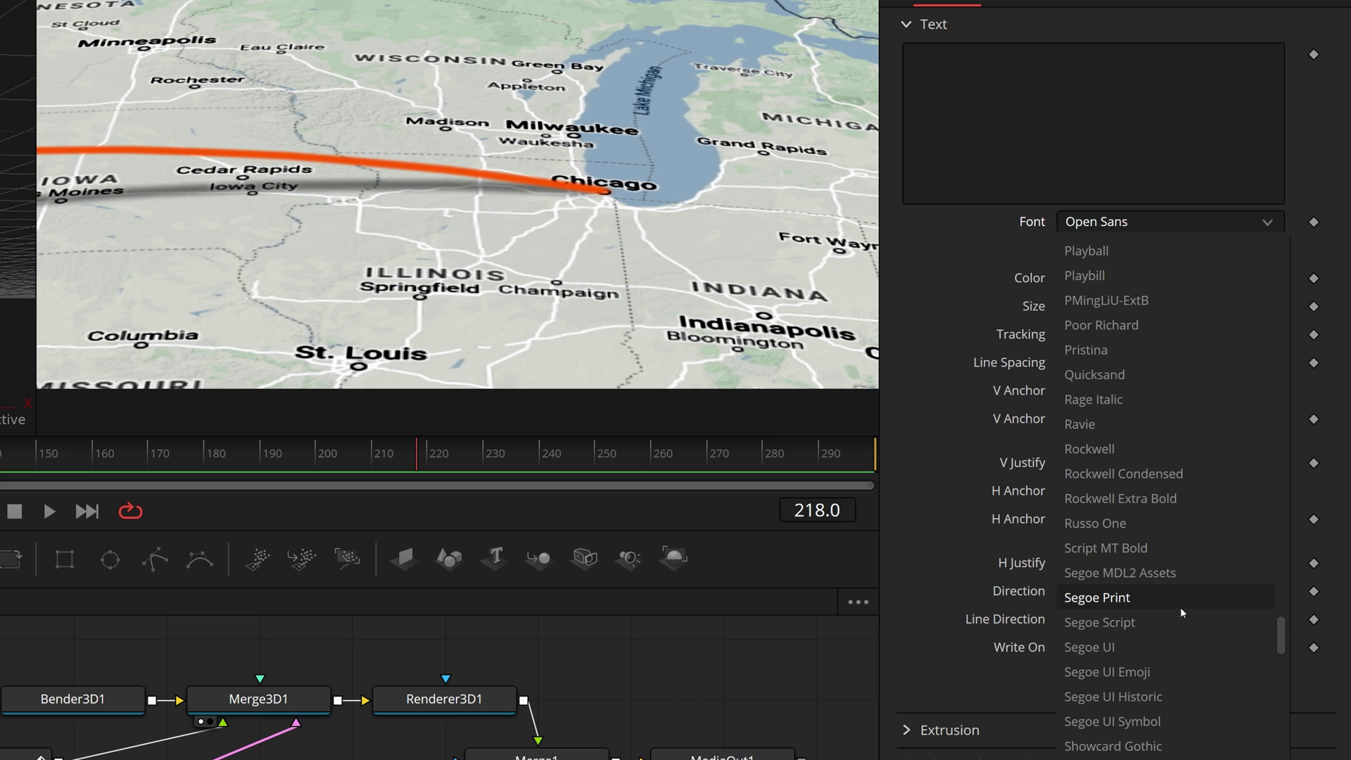
scroll(1175, 614, "down", 15)
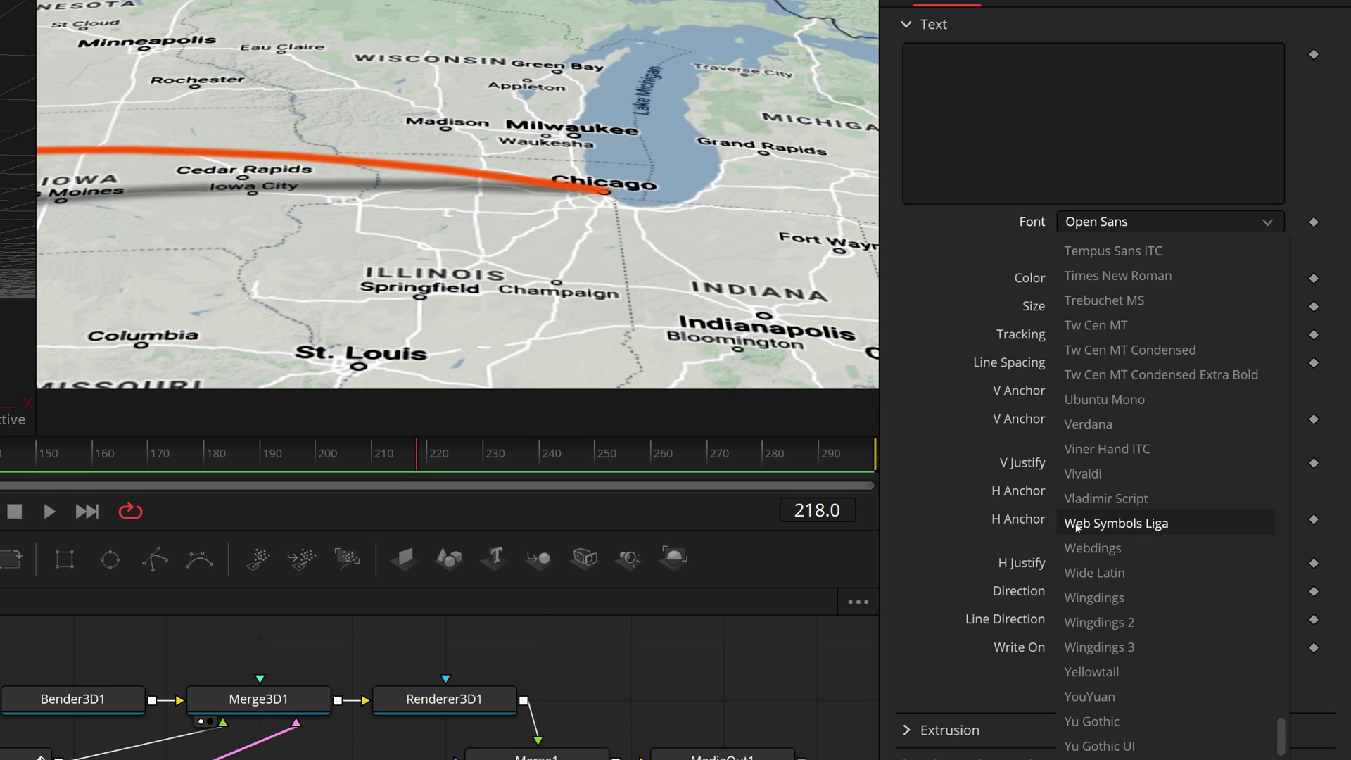
left_click(1180, 527)
left_click(969, 95)
type("u")
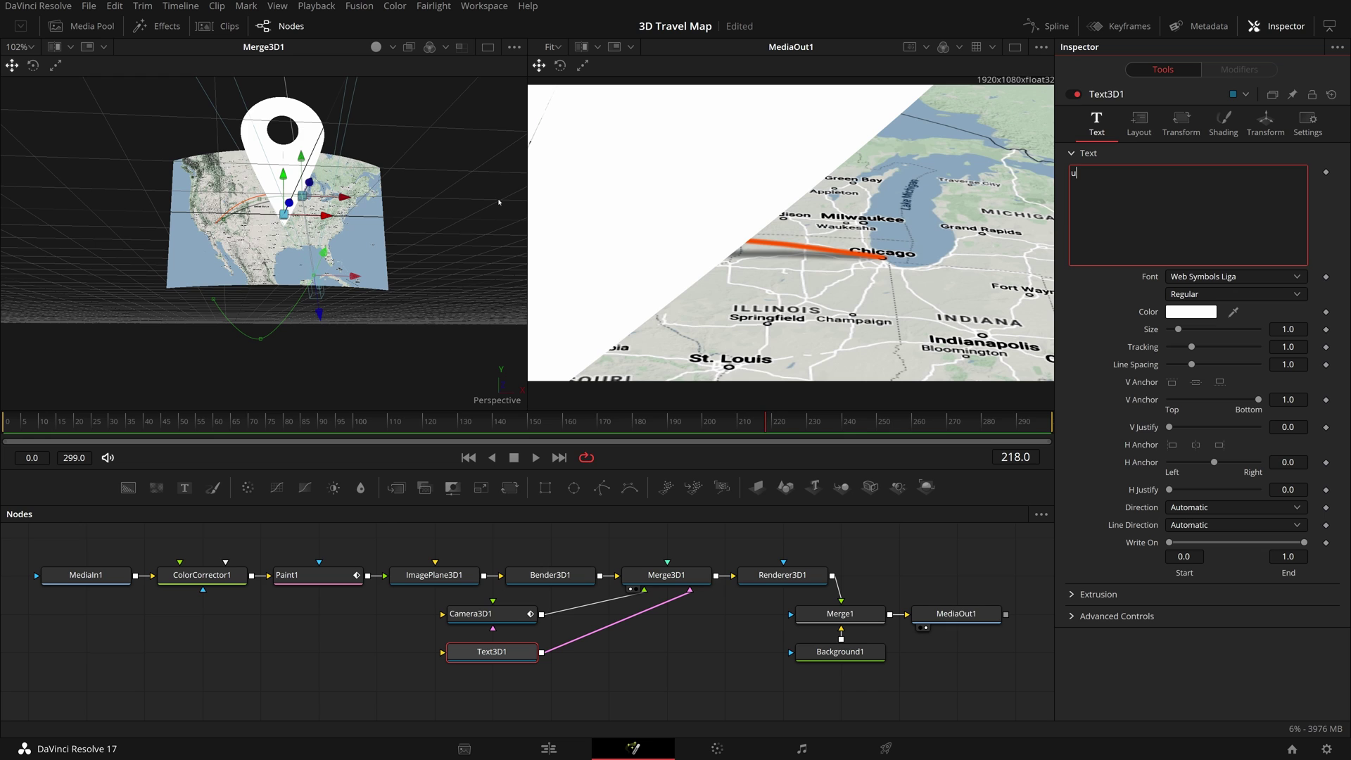
Color the location pin orange to match the flight route and set its text size to 0.2
left_click(1210, 312)
left_click(573, 325)
left_click(817, 503)
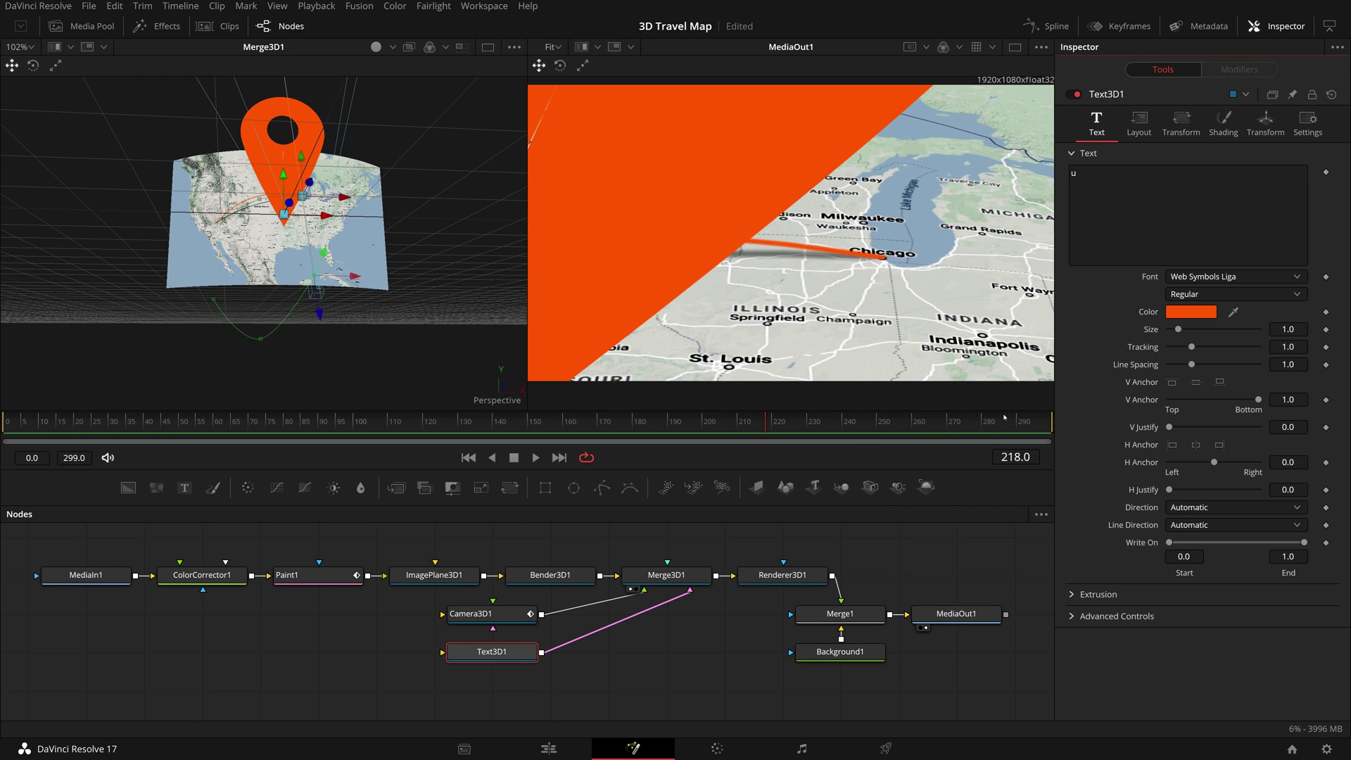
left_click_drag(1291, 334, 1241, 335)
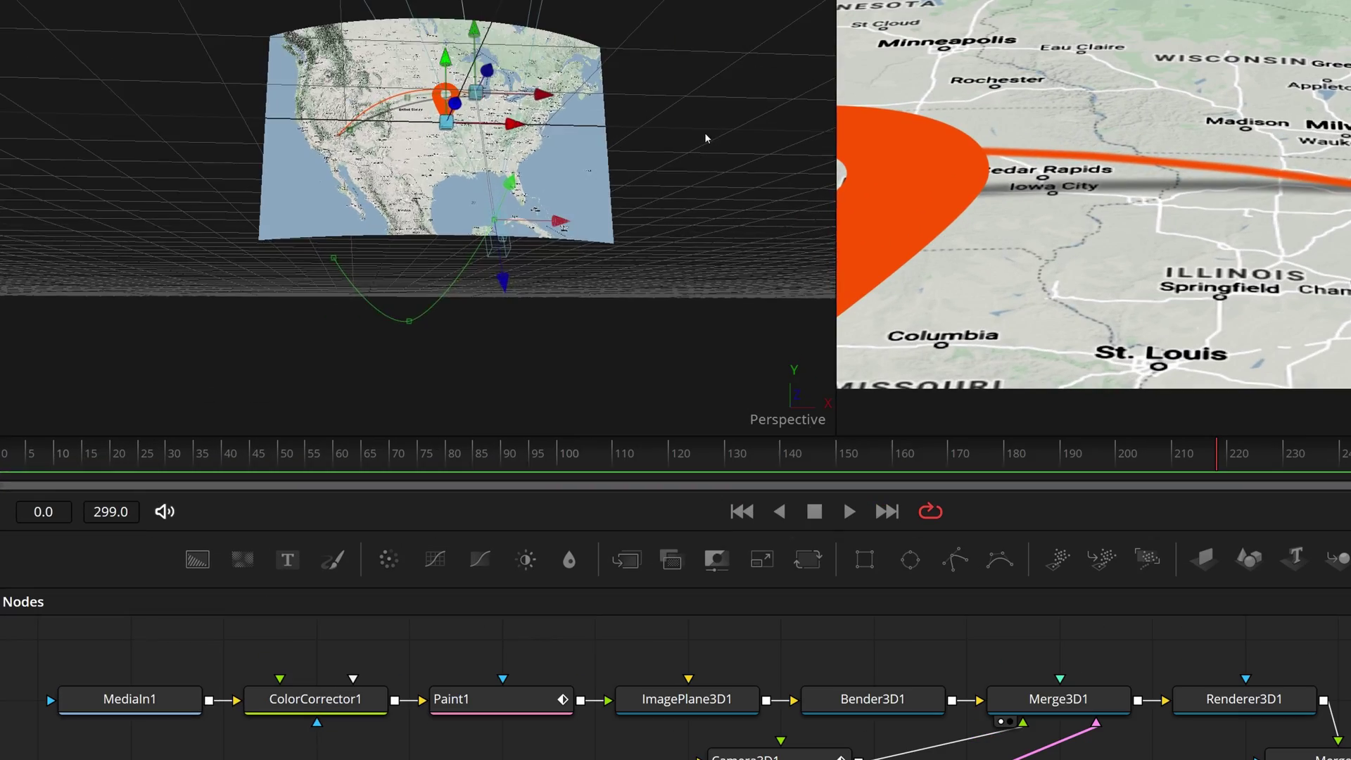
Hide the cameras in the Merge3D1 3D view
left_click_drag(446, 223, 409, 257)
left_click_drag(647, 193, 572, 212)
right_click(632, 107)
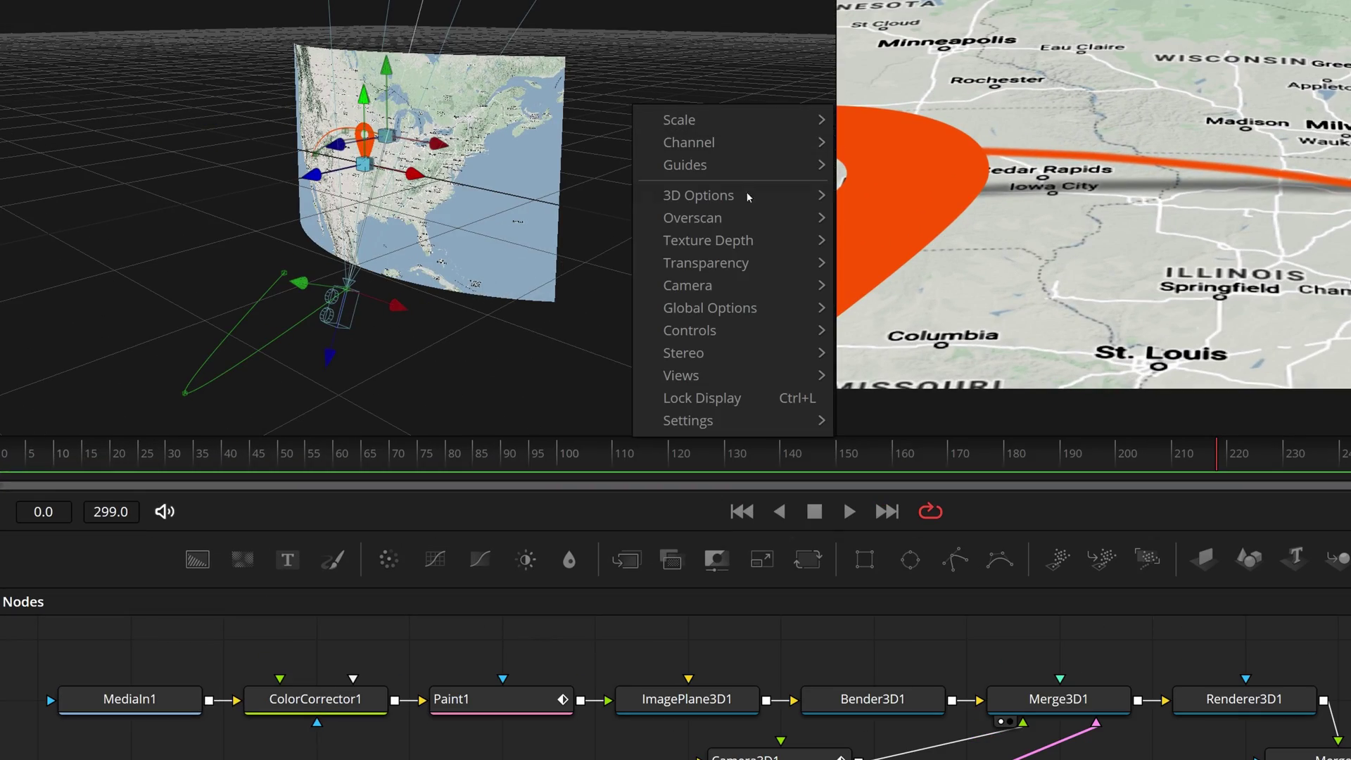
mouse_move(739, 206)
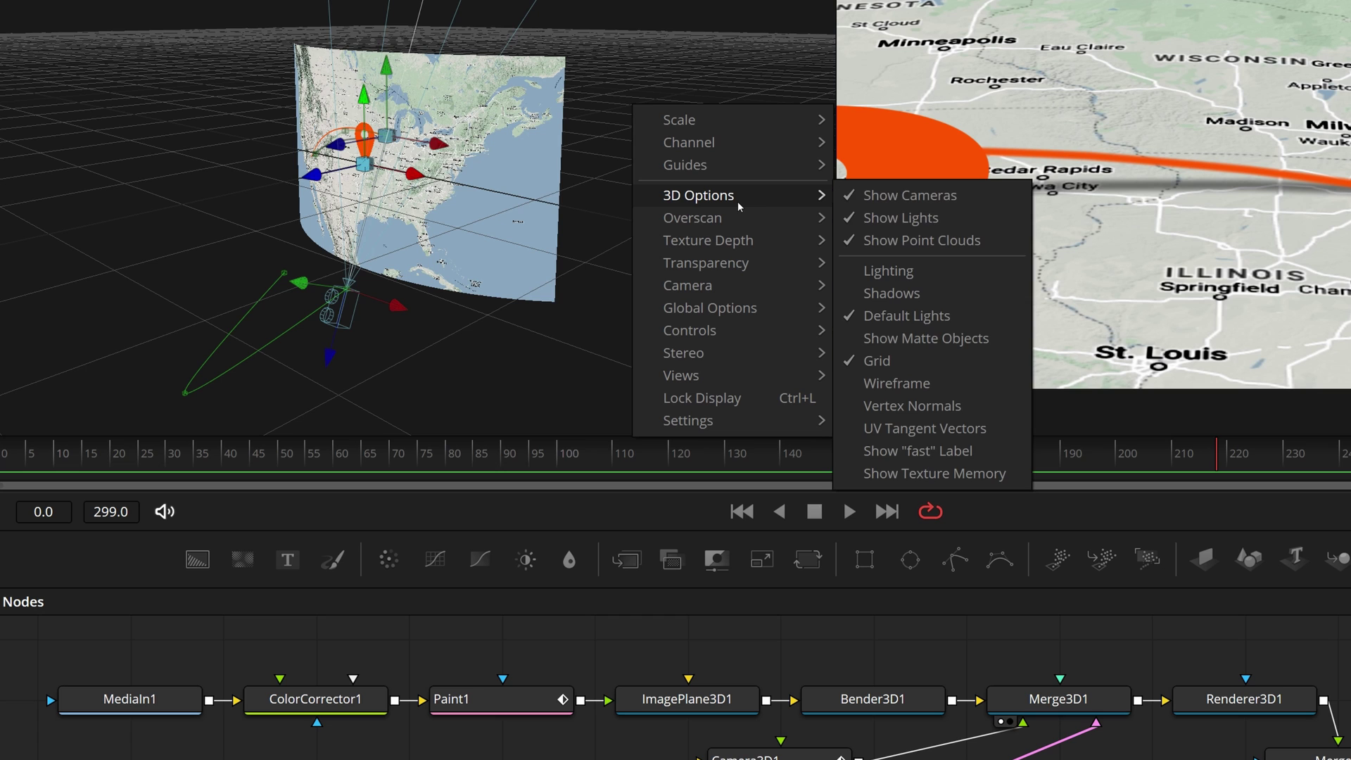
left_click(854, 197)
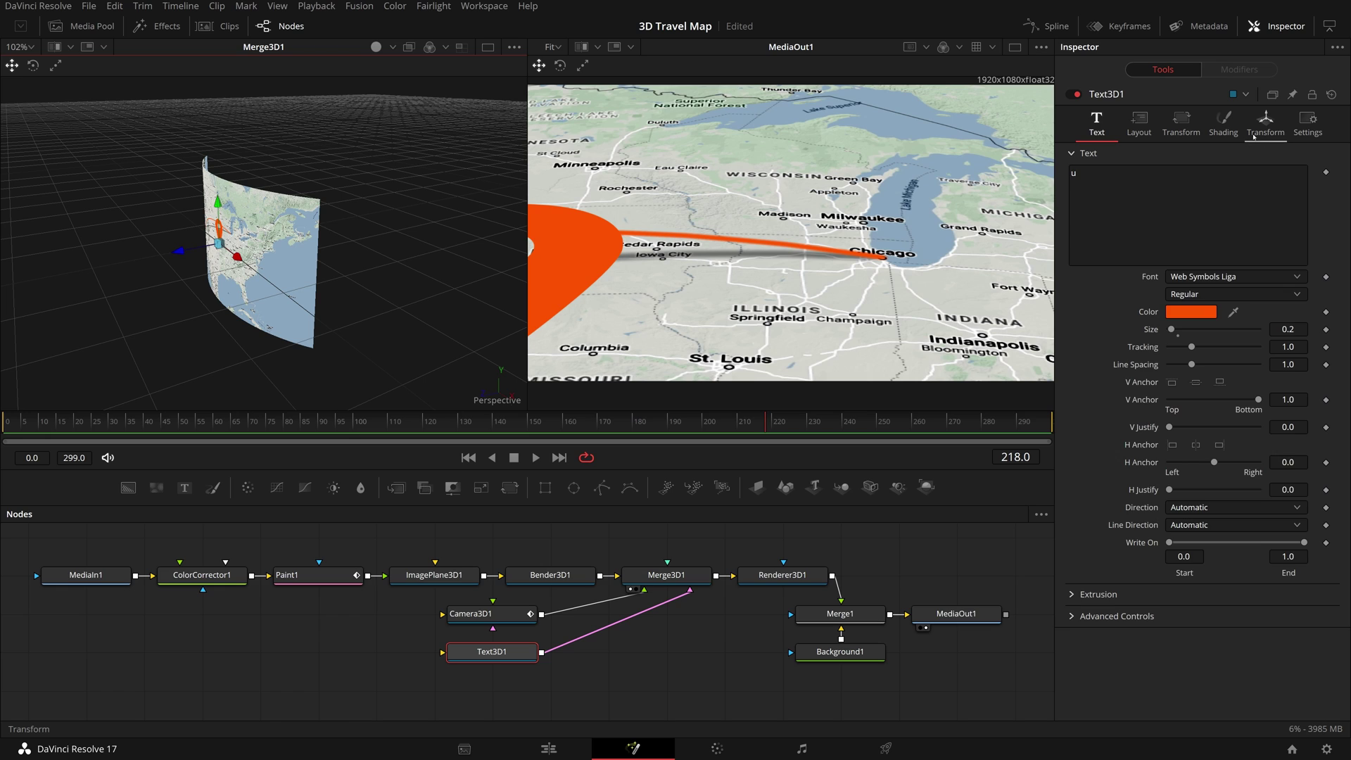
Rotate Text3D1 by 90 degrees around the X axis so the pin stands out from the map
left_click(1253, 134)
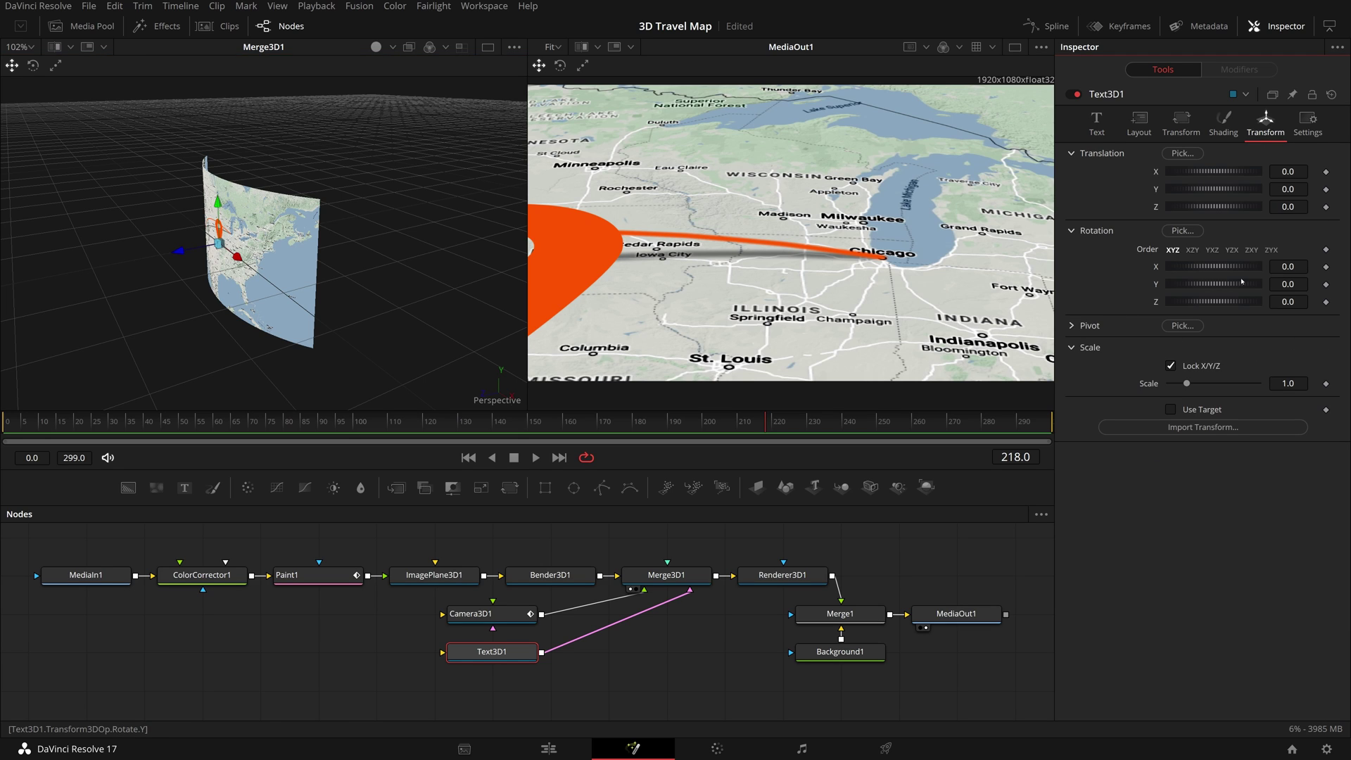
left_click_drag(1249, 269, 1298, 270)
double_click(1299, 270)
type("90")
key("Tab")
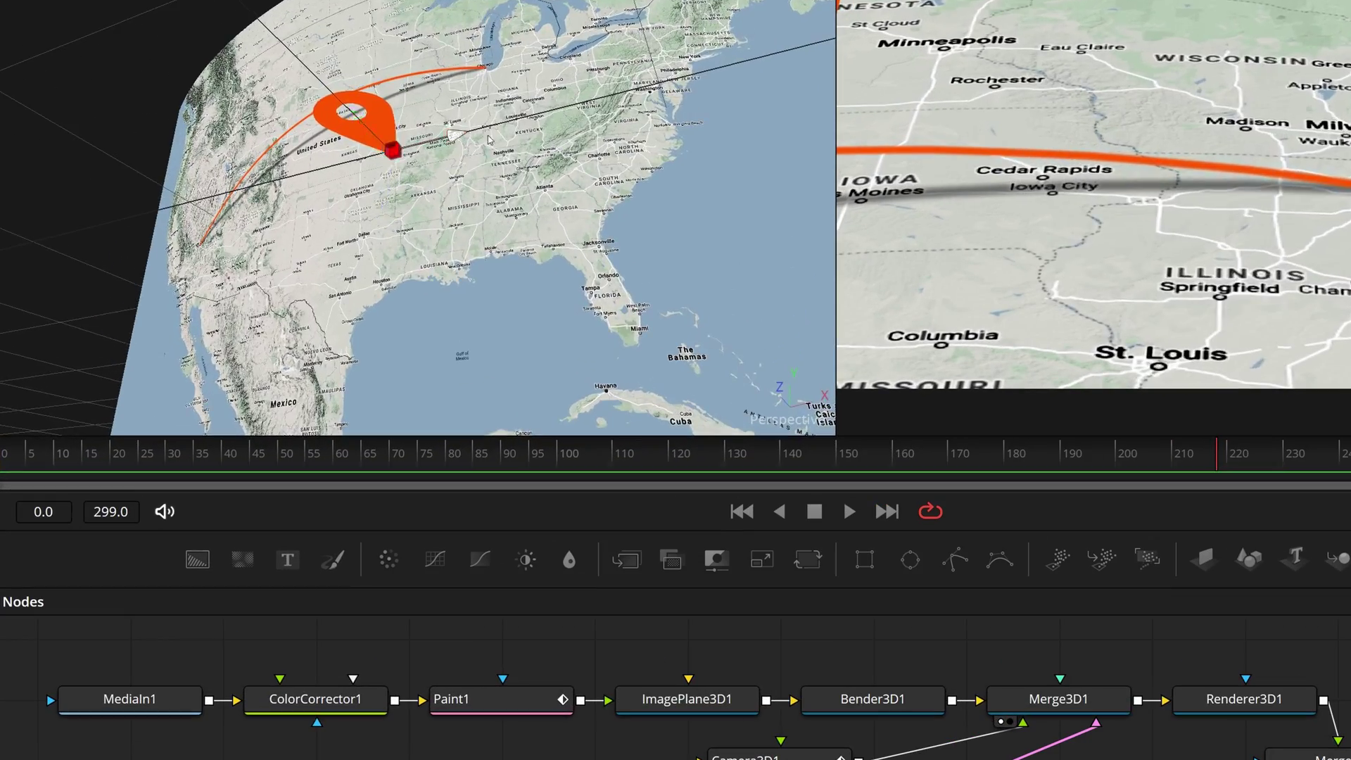
Move the pin to the route's end at Chicago and reduce its scale to about 0.163
left_click_drag(452, 133, 561, 111)
left_click_drag(561, 176, 380, 233)
left_click_drag(368, 352, 583, 223)
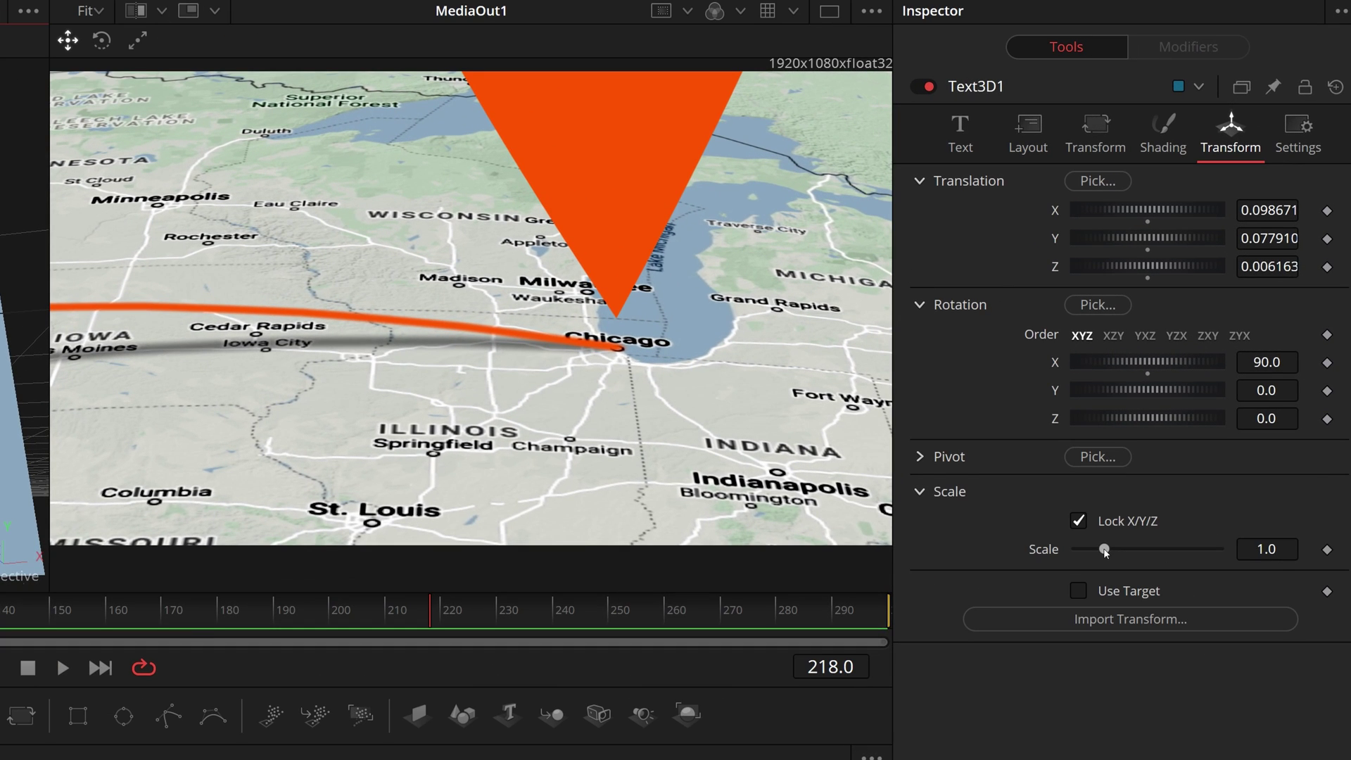
left_click_drag(1104, 552, 1079, 562)
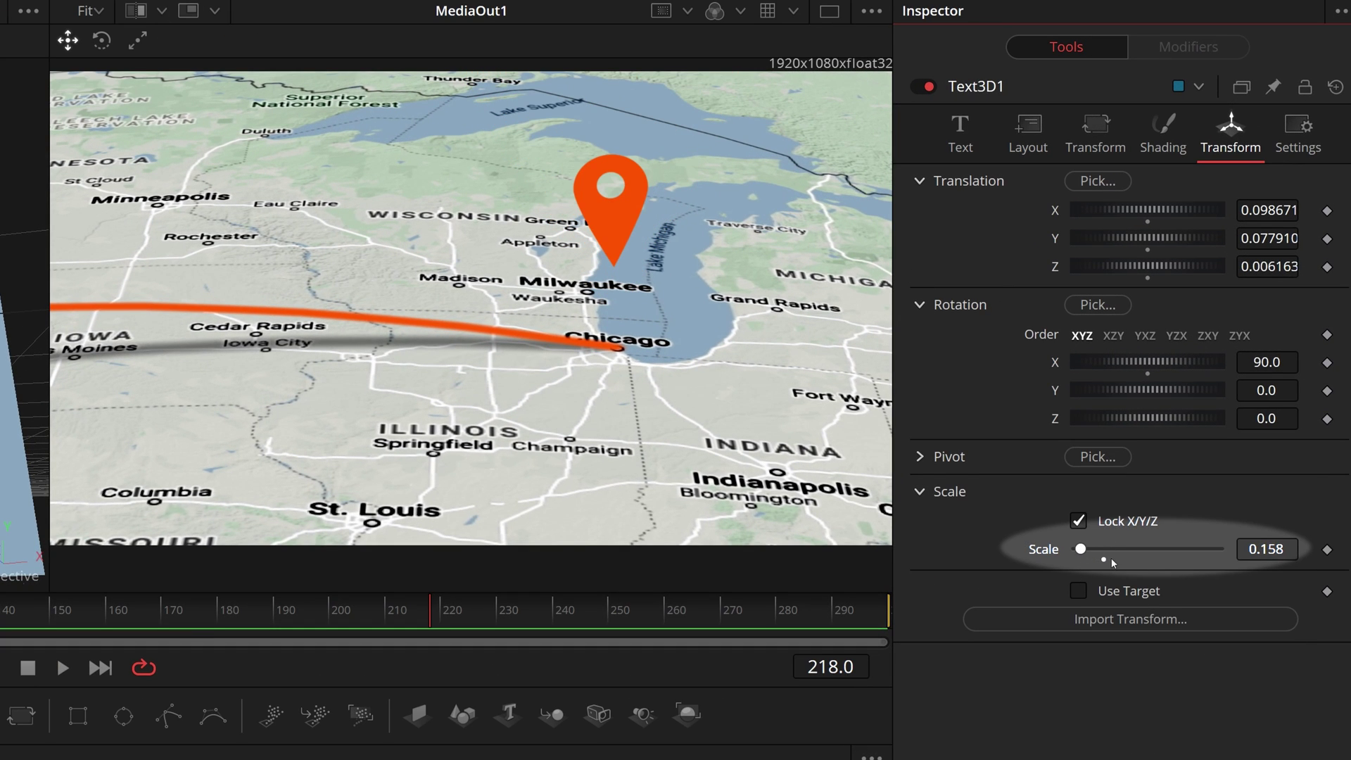
left_click_drag(1112, 562, 1112, 562)
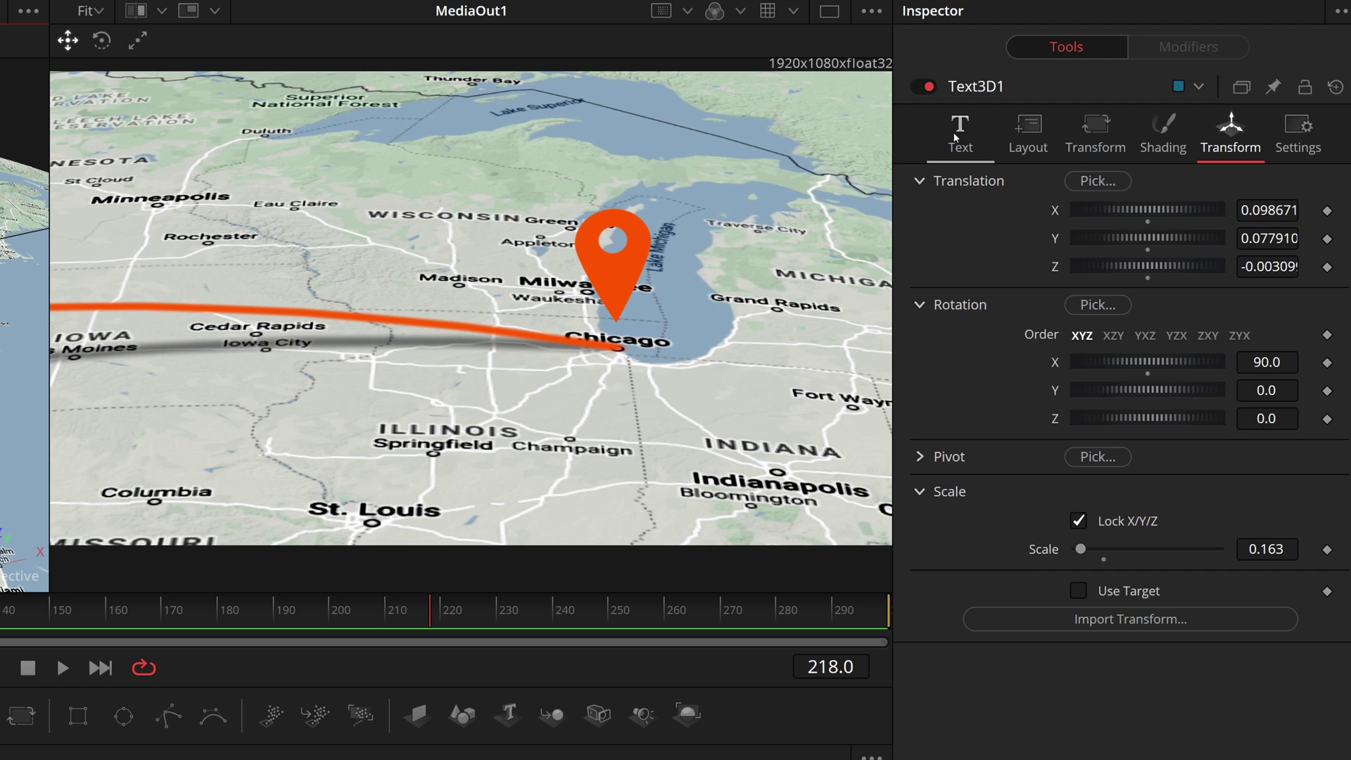
Extrude the pin with a depth of about 0.0441, a bevel depth of 0.0189 and a bevel width of 0.0087
left_click(955, 132)
scroll(1166, 535, "down", 2)
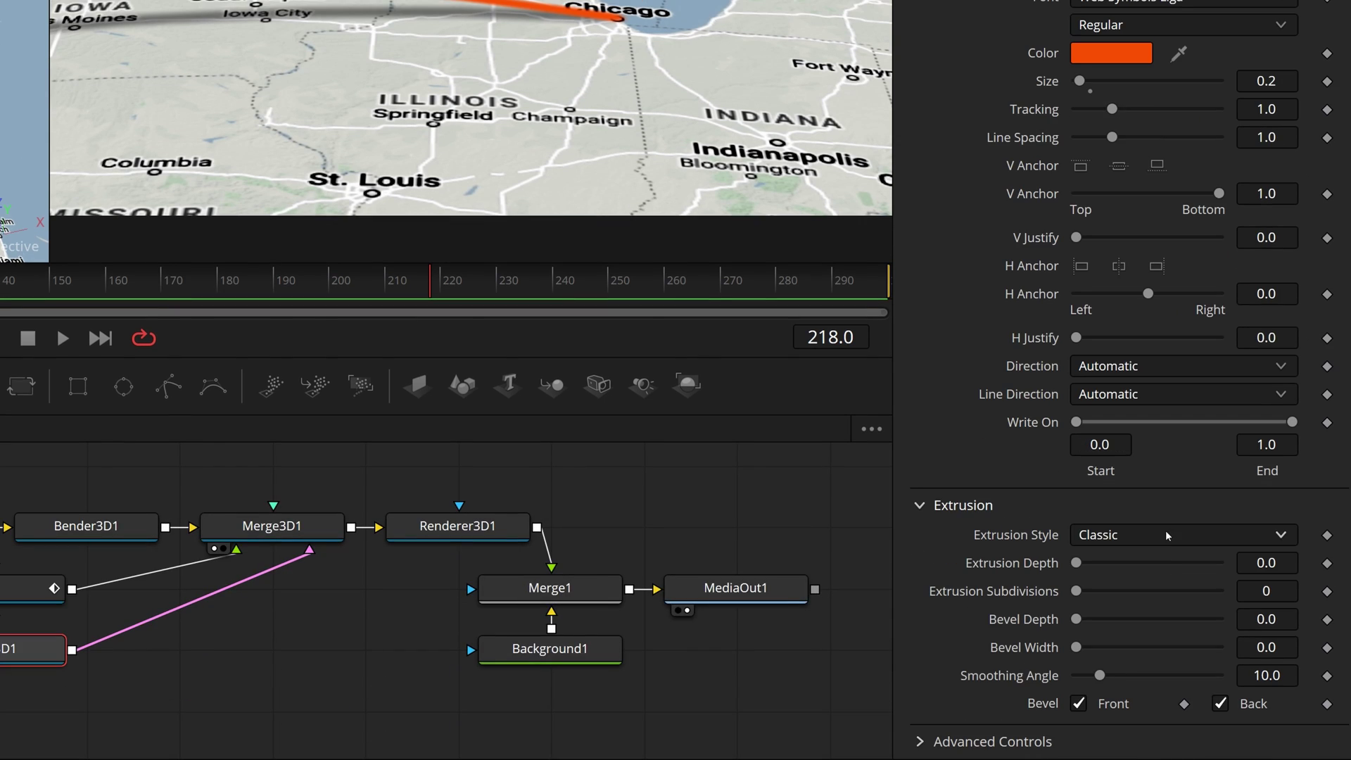
left_click_drag(1075, 564, 1105, 560)
left_click_drag(1076, 620, 1087, 619)
left_click_drag(1076, 647, 1088, 648)
left_click_drag(1085, 620, 1089, 621)
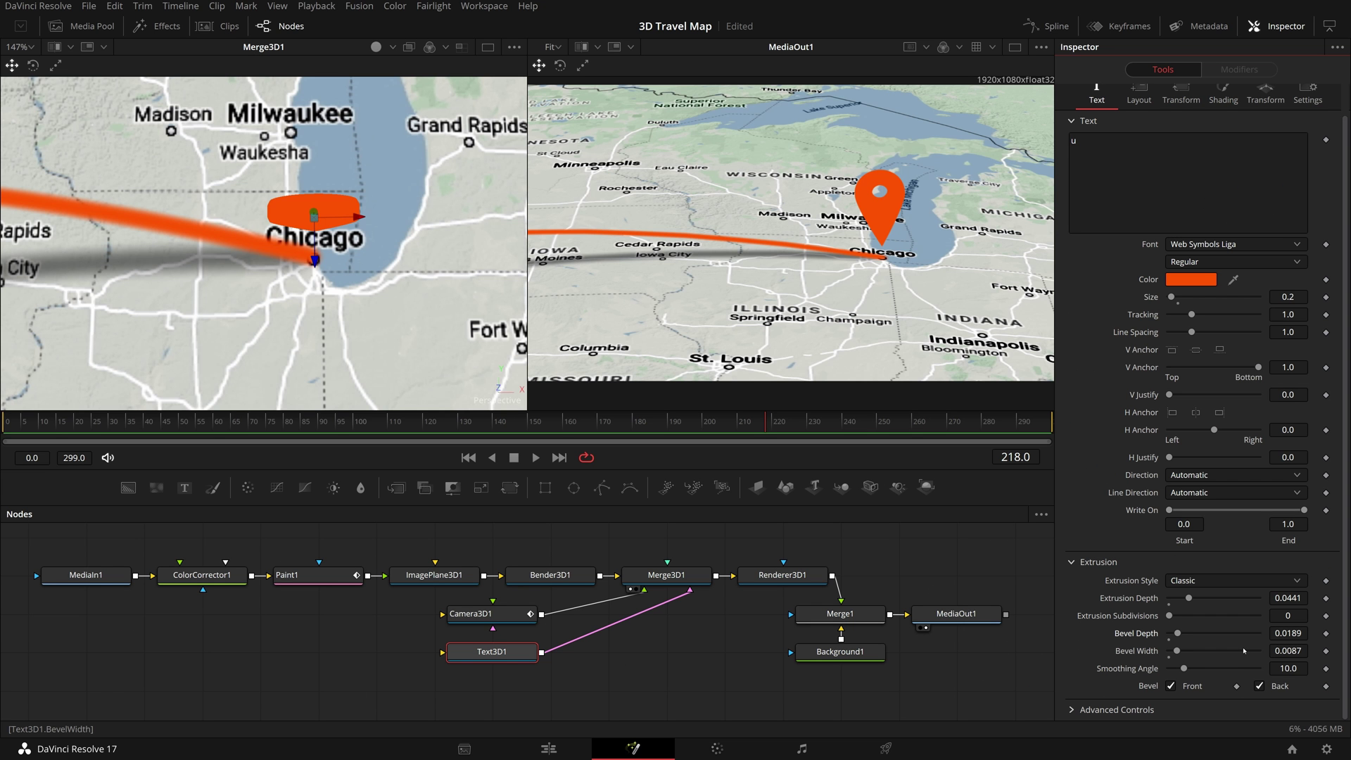
Turn on lighting in the Merge3D1 3D view and add a spot light connected to Merge3D1
left_click(376, 46)
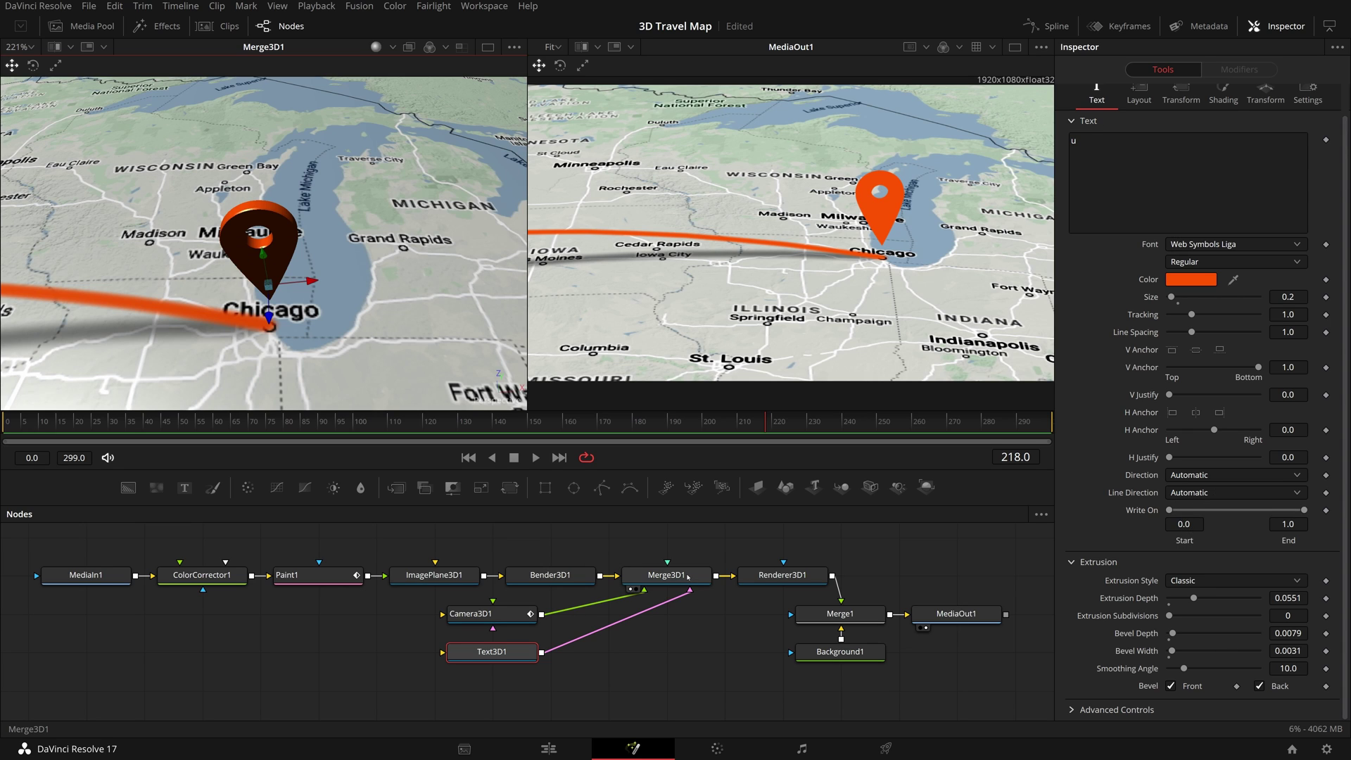
left_click(688, 577)
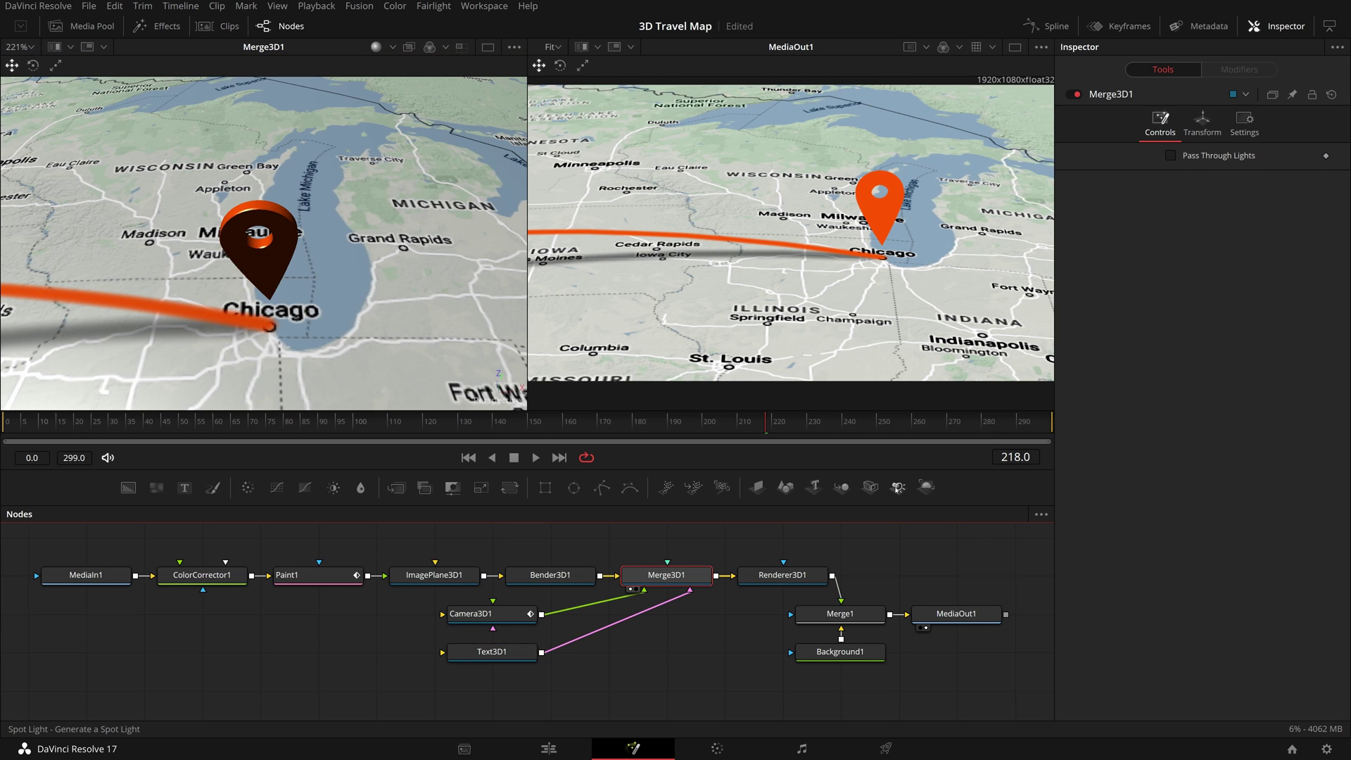
left_click(898, 486)
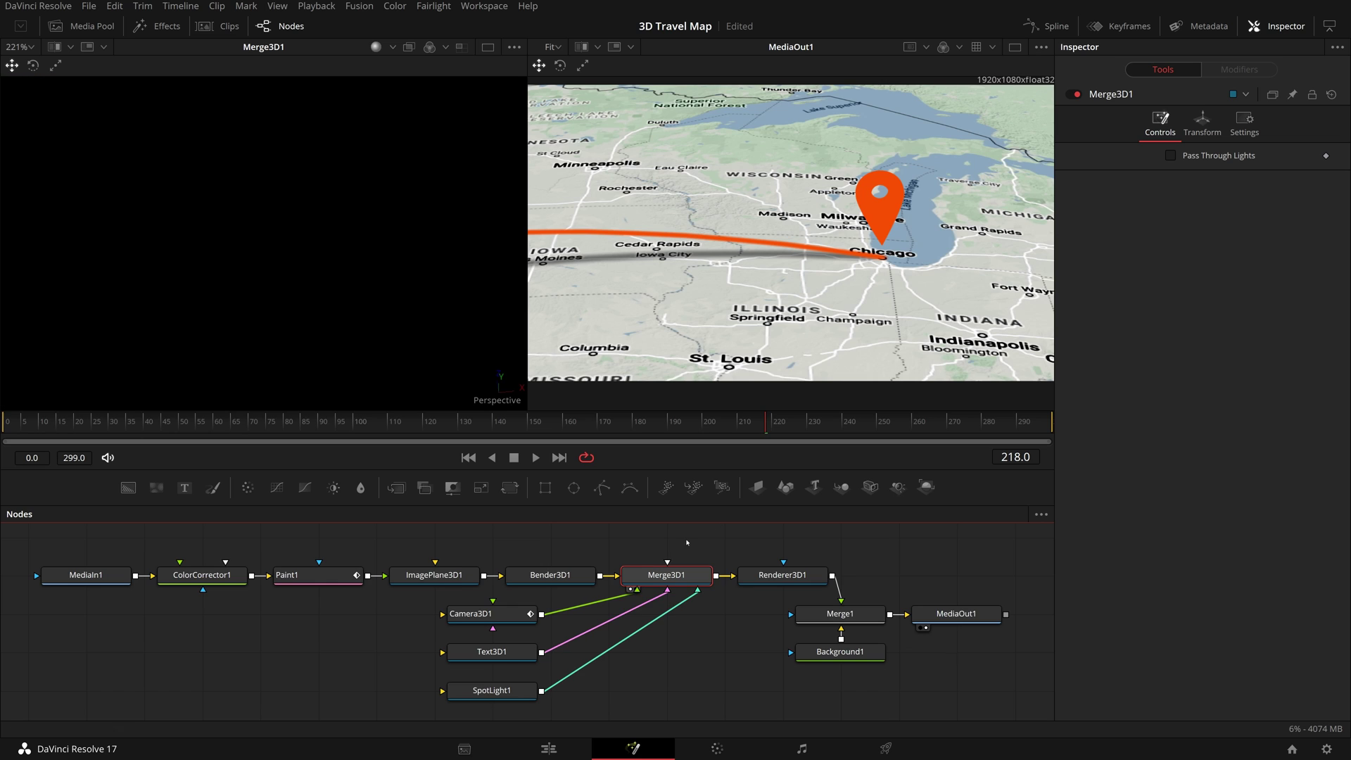
Move SpotLight1 forward, away from the map's surface, so it shines onto the curved map
left_click(491, 691)
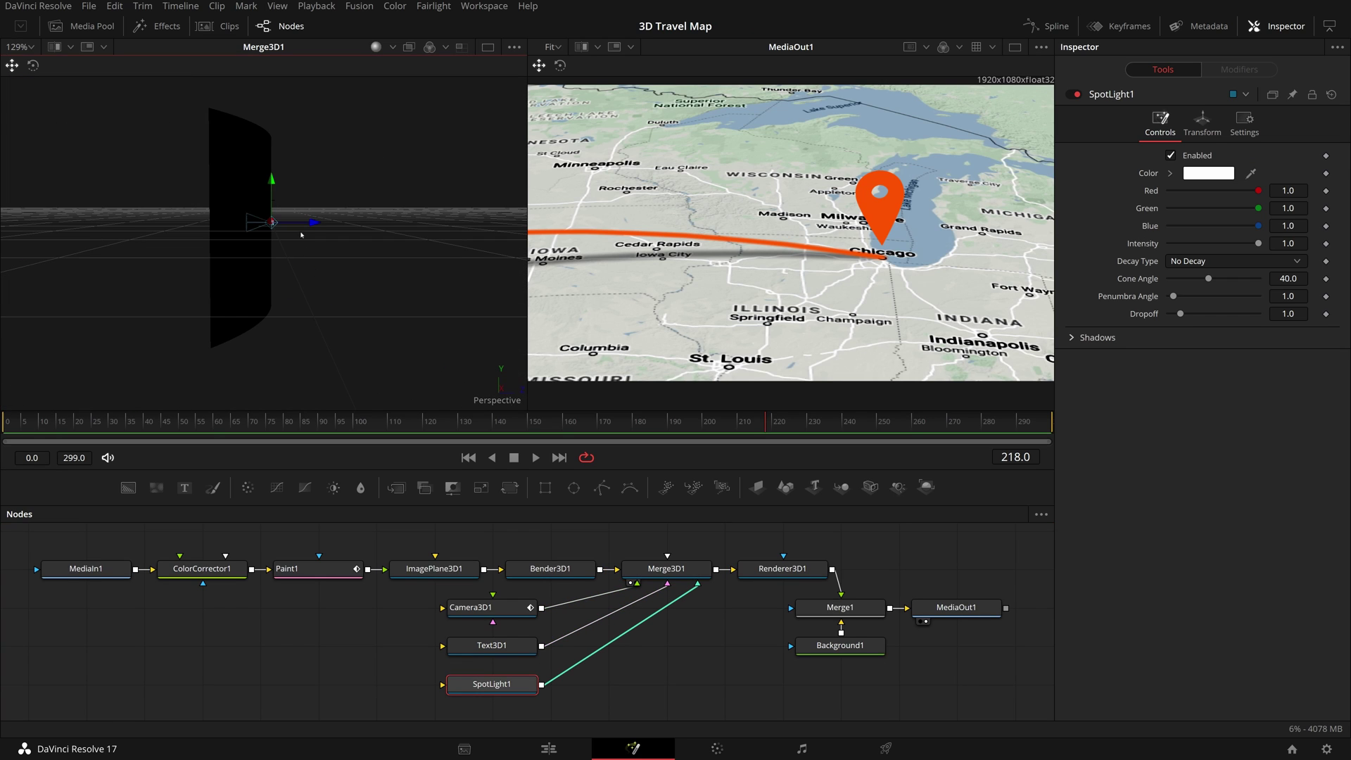
left_click_drag(372, 222, 612, 223)
left_click_drag(460, 278, 294, 251)
scroll(293, 251, "down", 5)
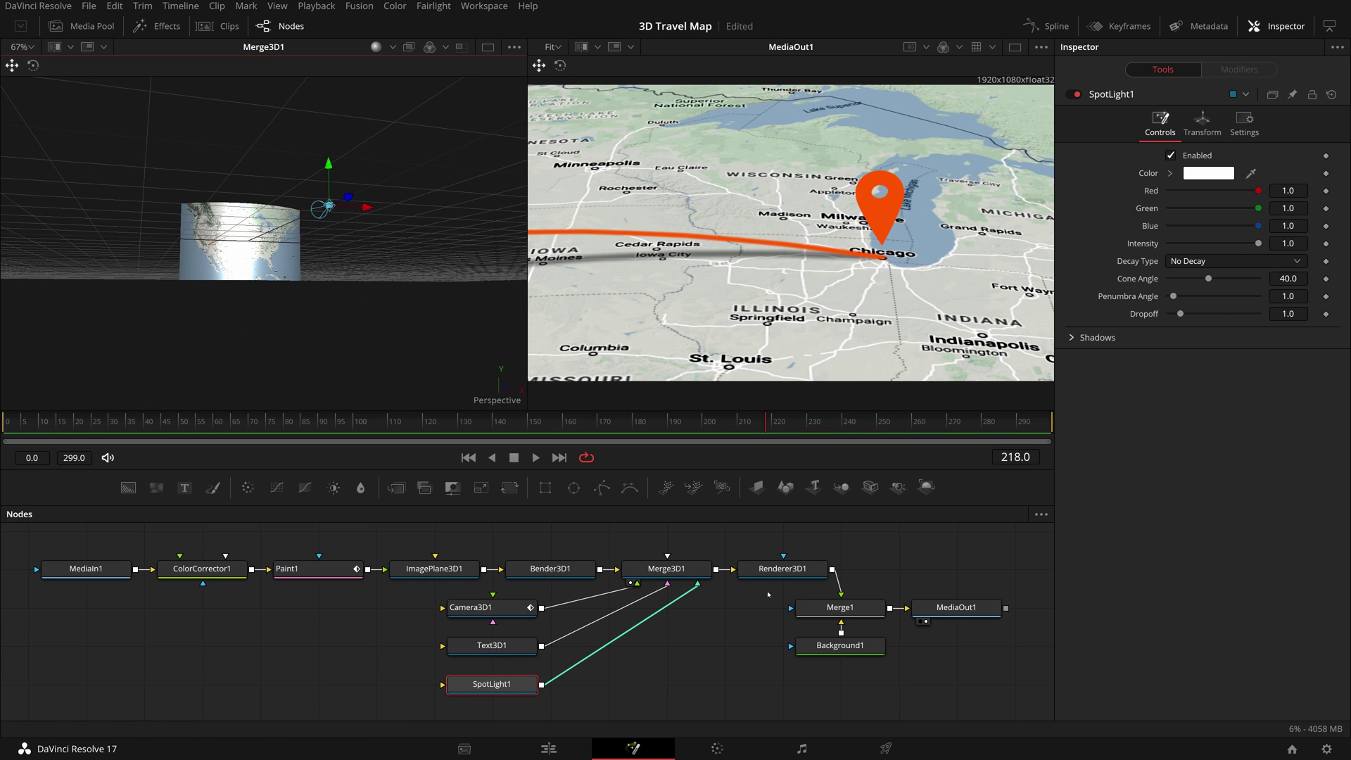
Enable Lighting and Shadows in the Renderer3D1 node
left_click(782, 569)
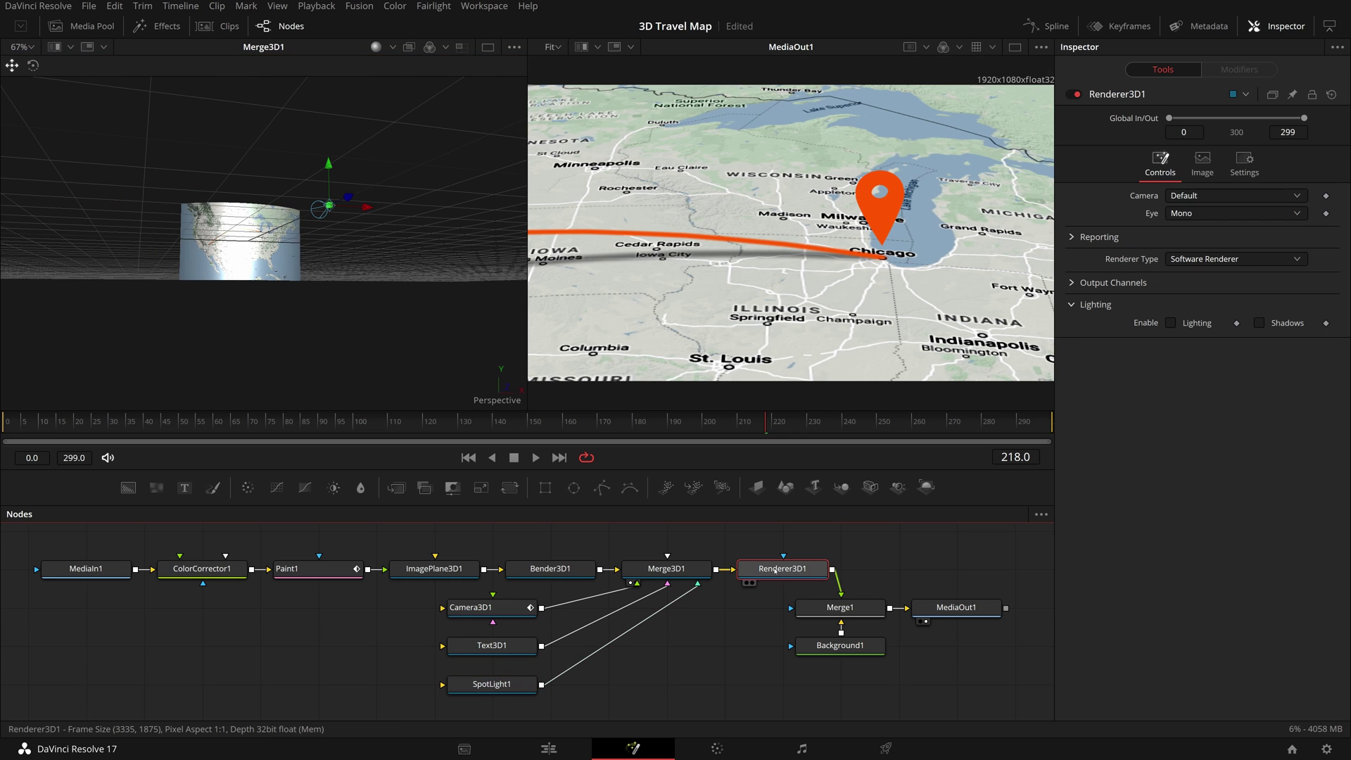
left_click(1171, 323)
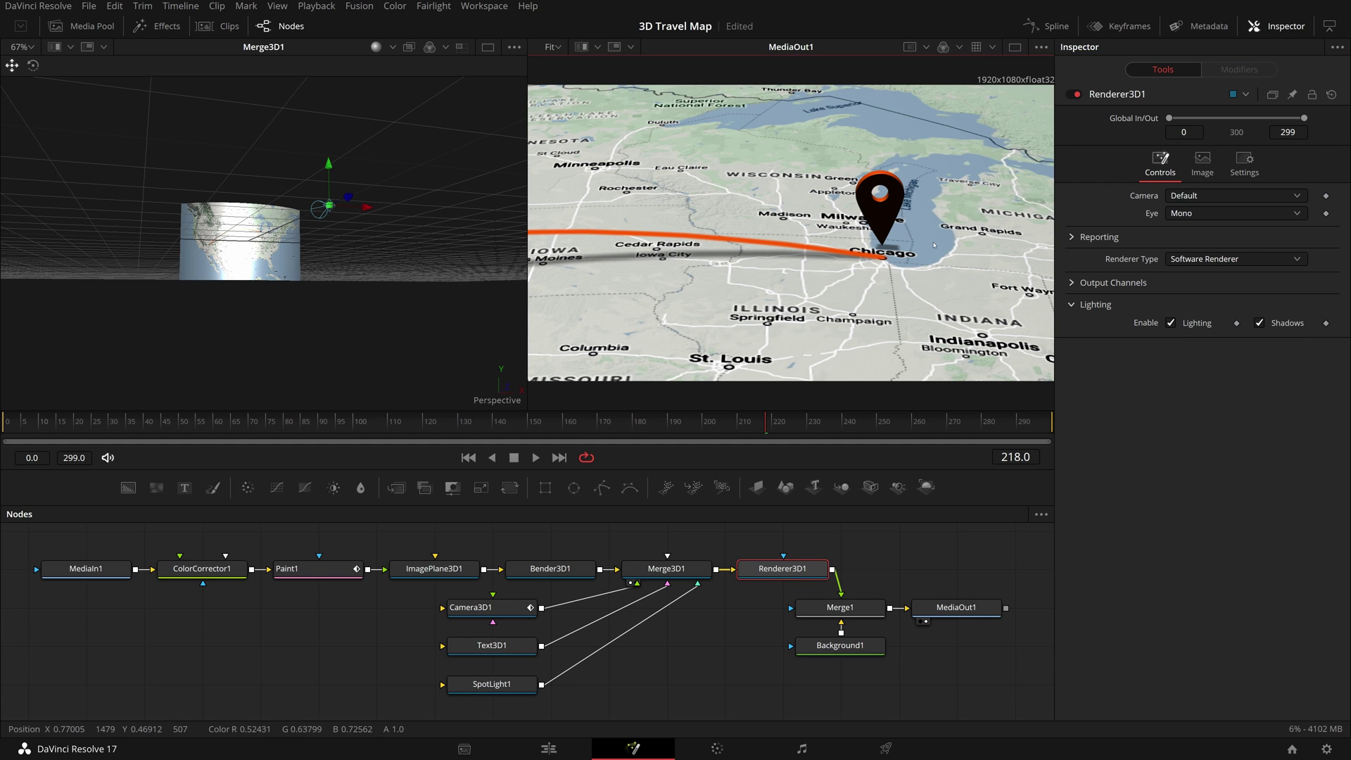
scroll(932, 243, "up", 5)
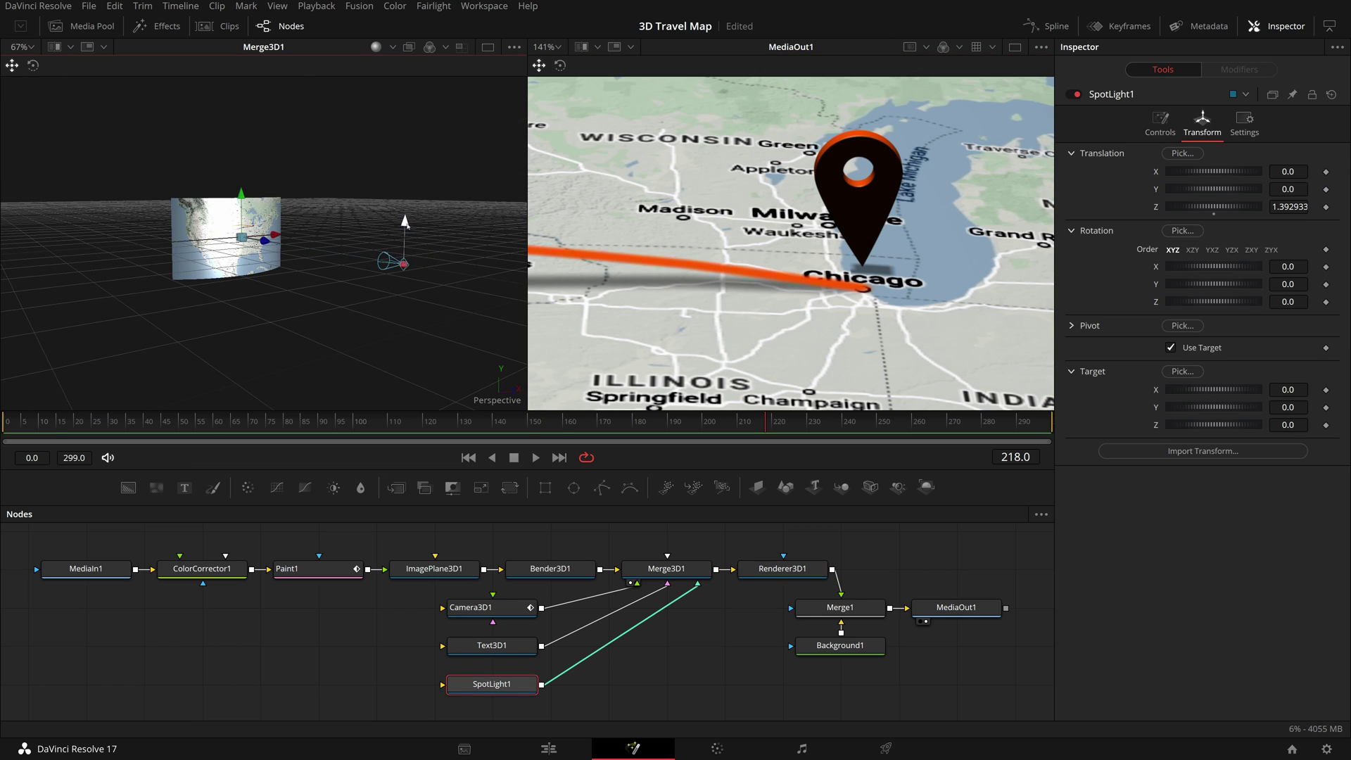
Reposition SpotLight1 to about X 0.404, Y -1.353 and Z 1.403 to light the front of the pin
left_click_drag(405, 224, 338, 368)
scroll(385, 284, "down", 2)
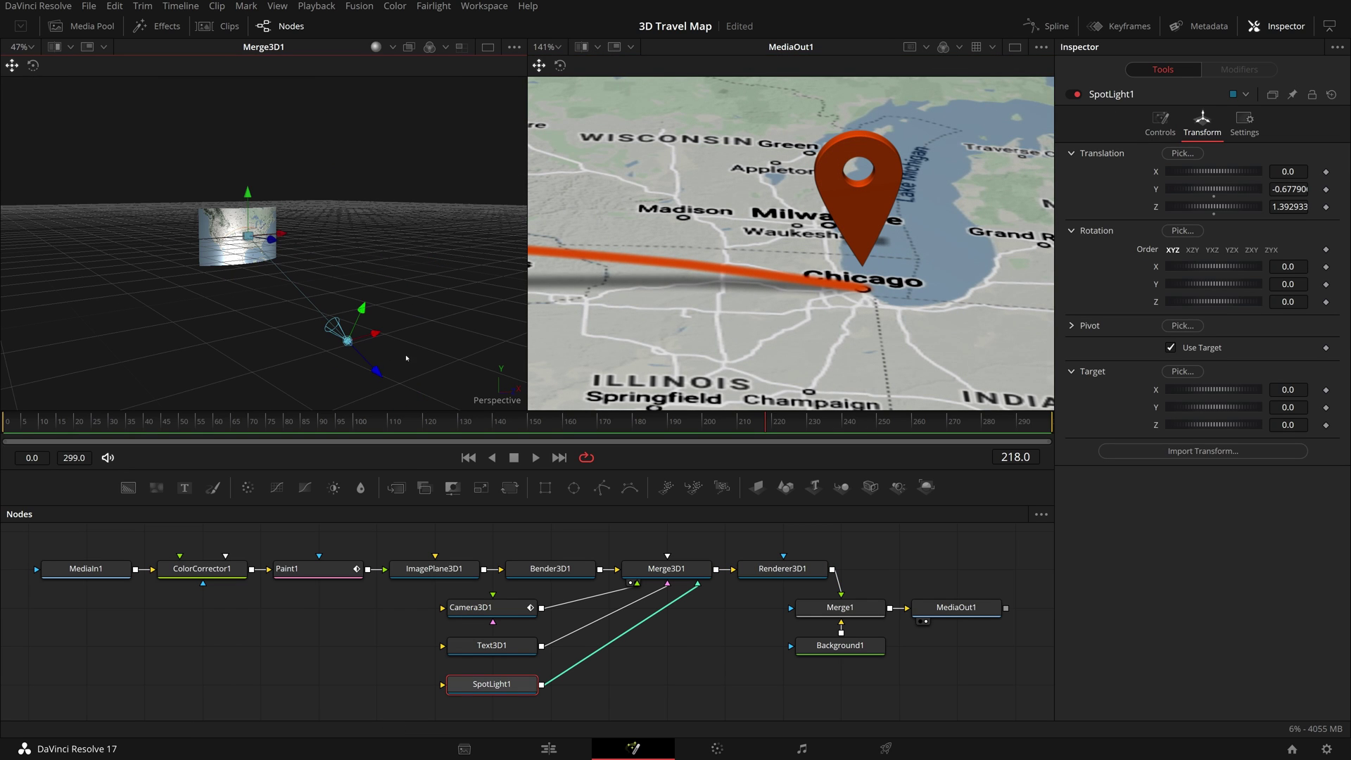
left_click_drag(365, 306, 344, 340)
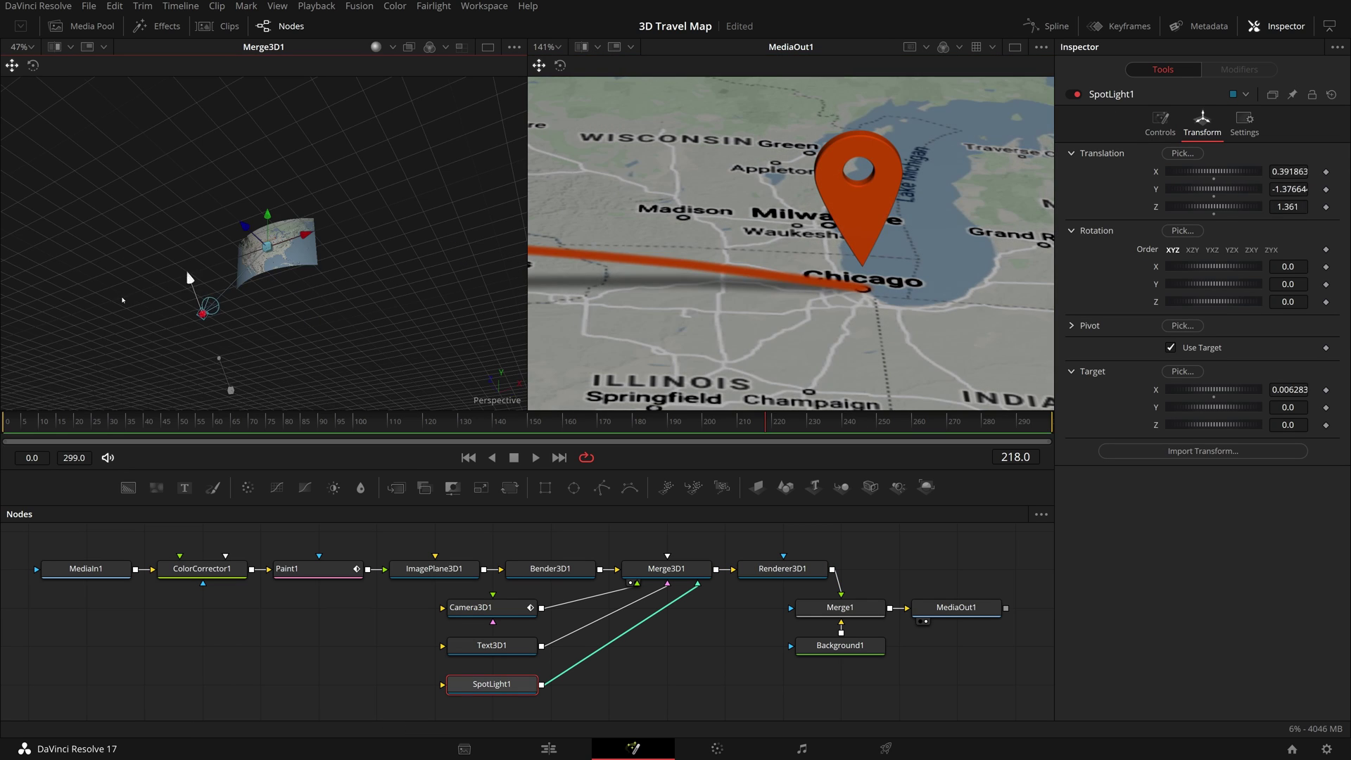
left_click_drag(187, 277, 122, 291)
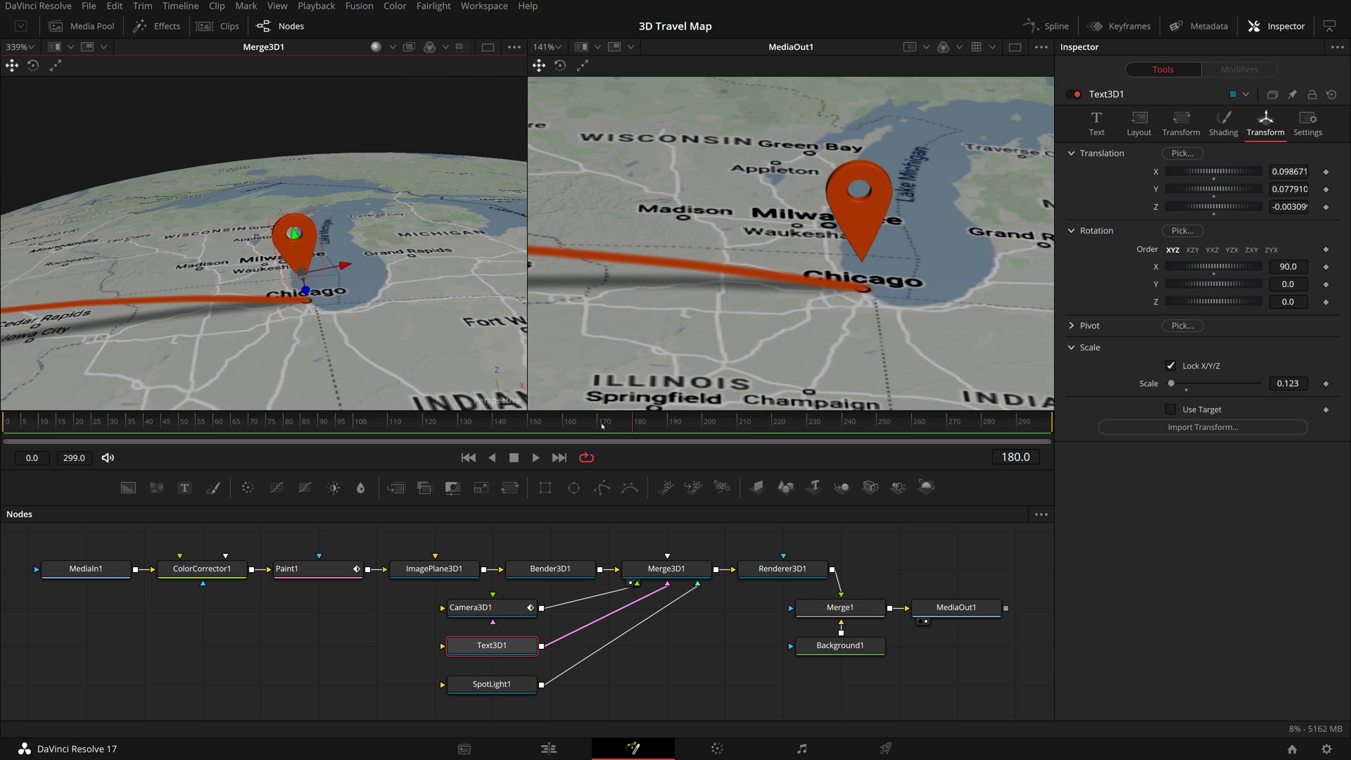
Keyframe Text3D1's Z translation so the pin drops onto Chicago by frame 200, and smooth its spline curve
left_click_drag(761, 430, 702, 430)
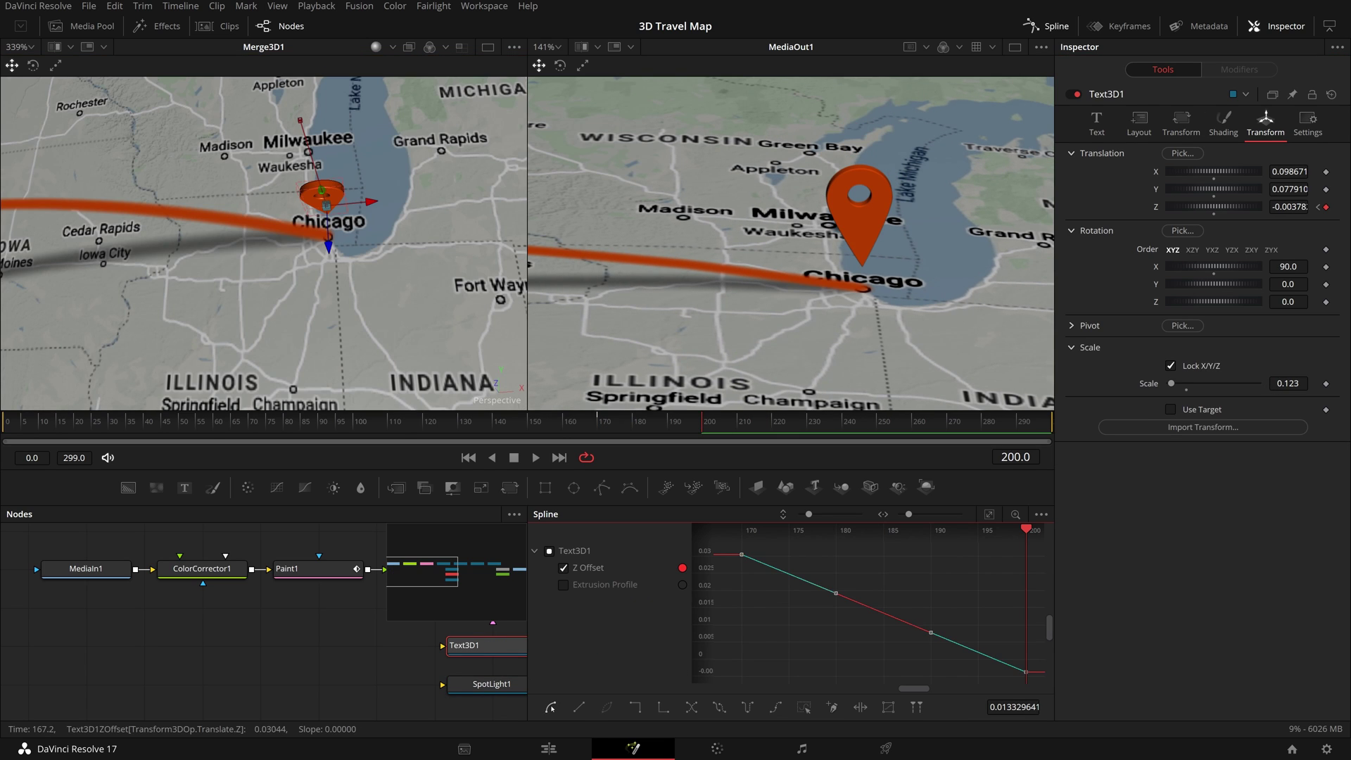
left_click(550, 707)
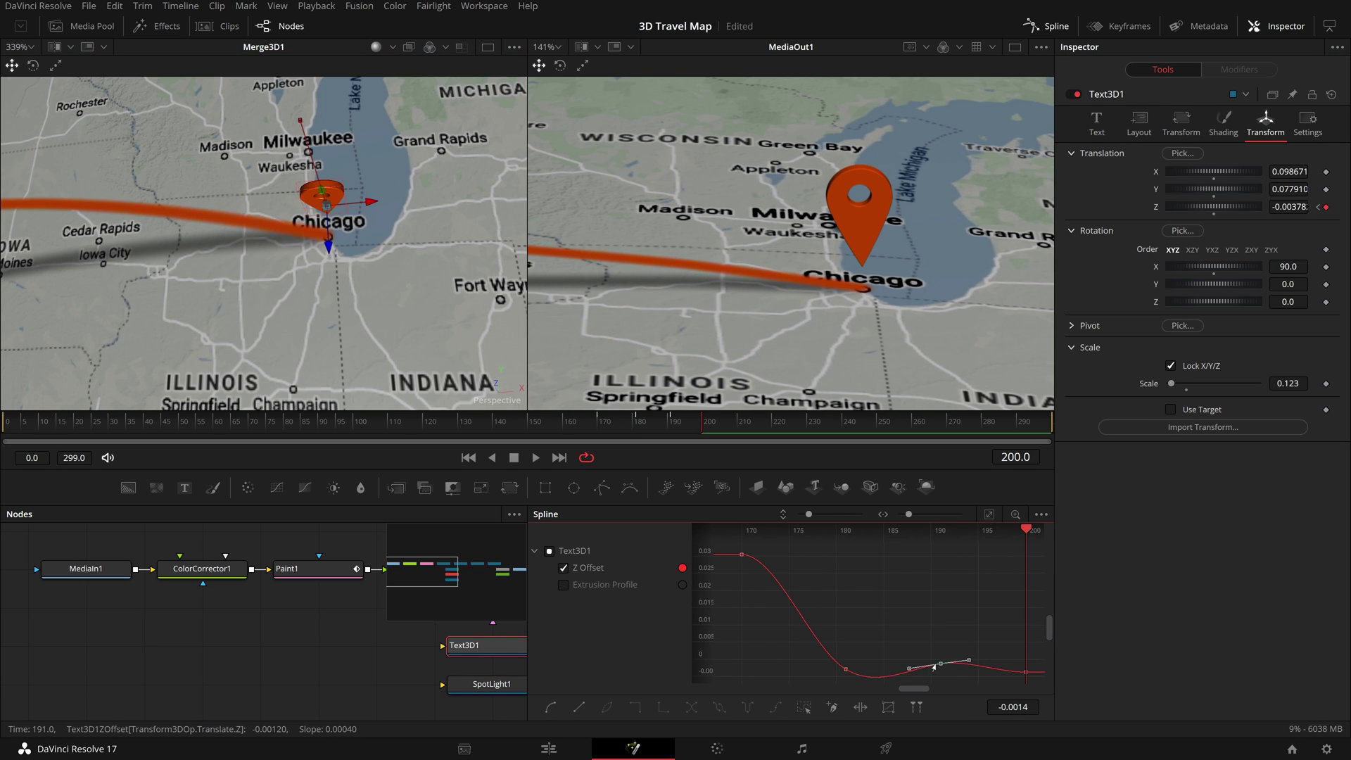
left_click_drag(846, 669, 847, 669)
key("space")
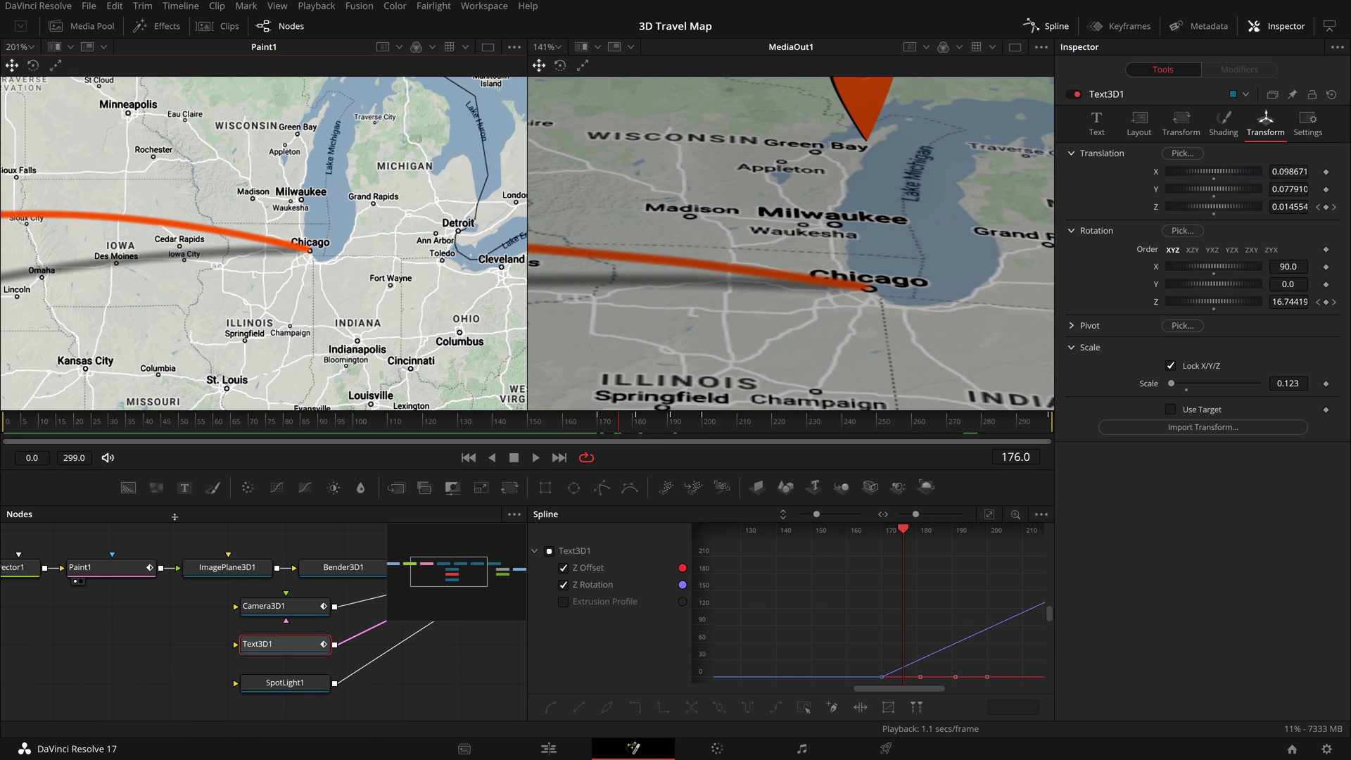
Draw an orange circle centred on Chicago in Paint1 with a radius of about 0.0137
left_click(112, 567)
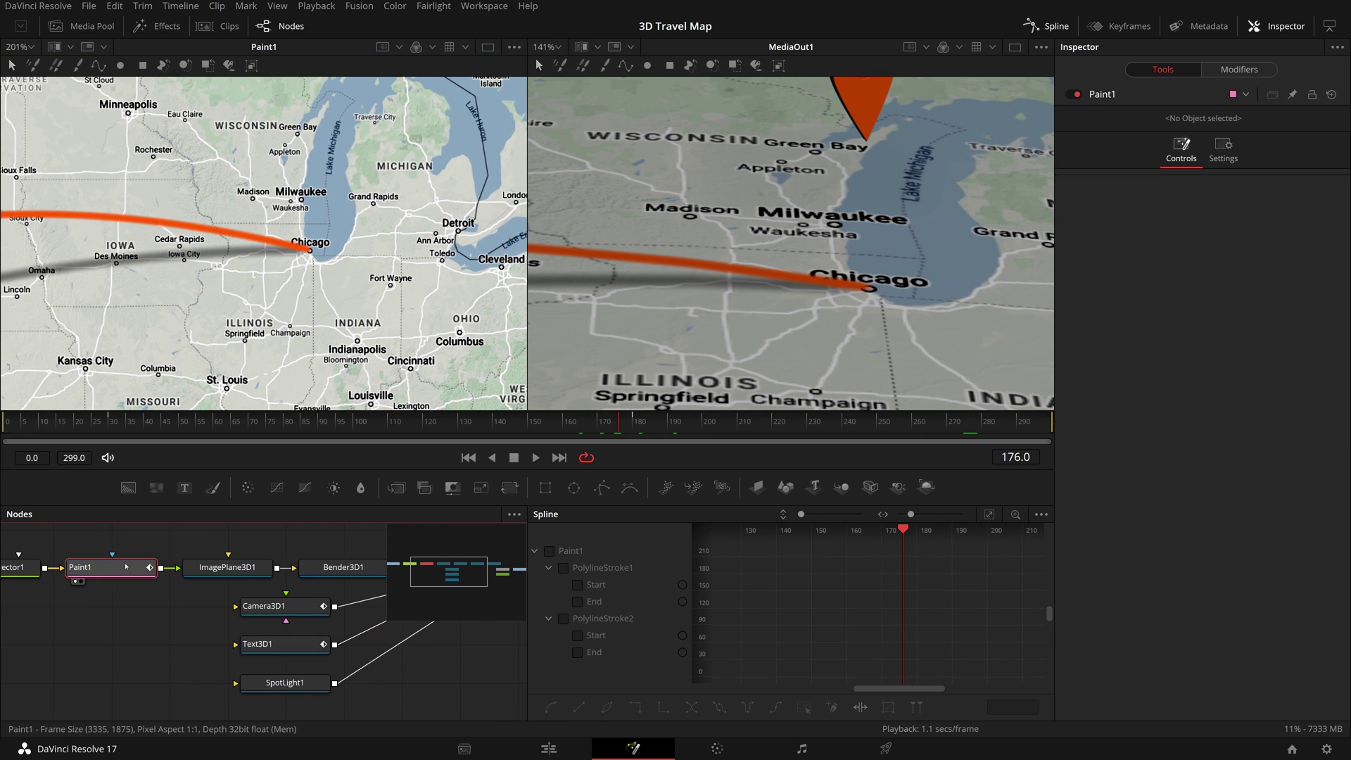
left_click(121, 65)
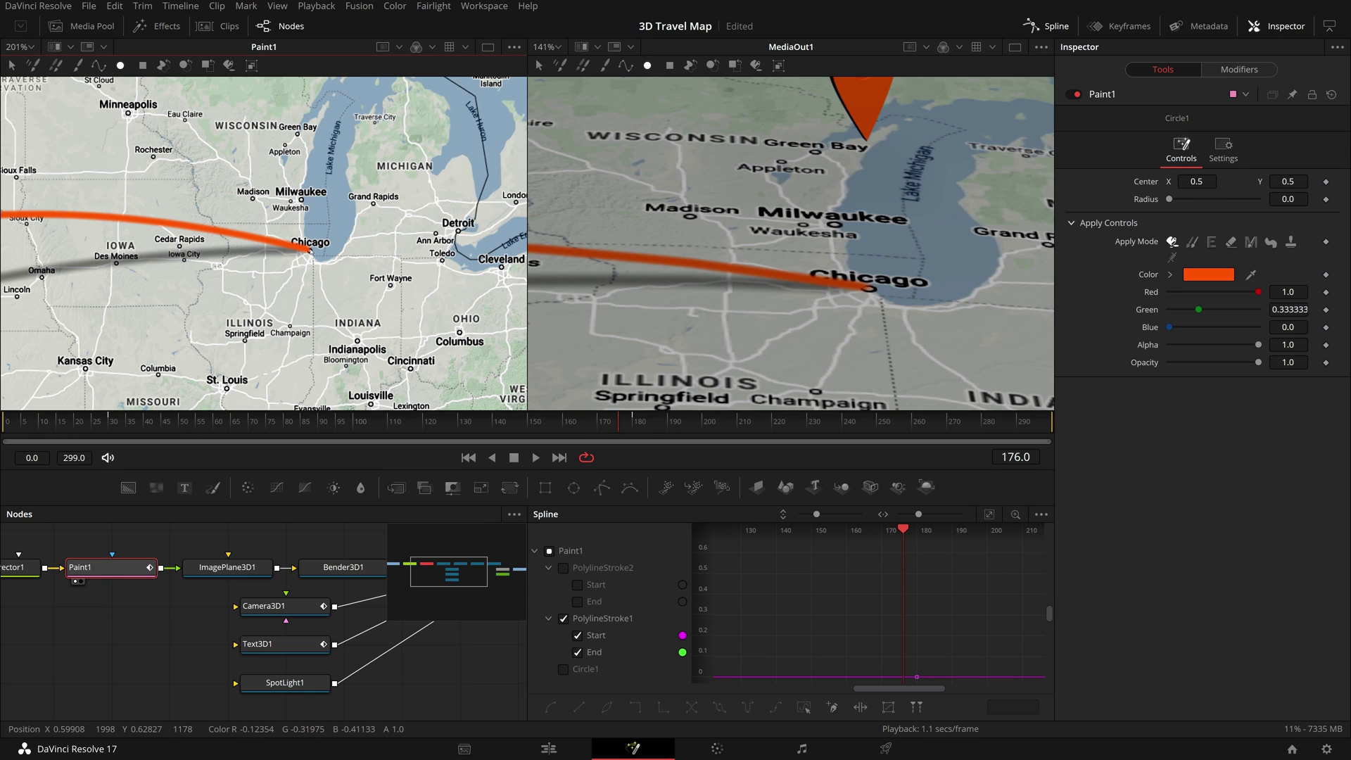
left_click_drag(310, 250, 344, 253)
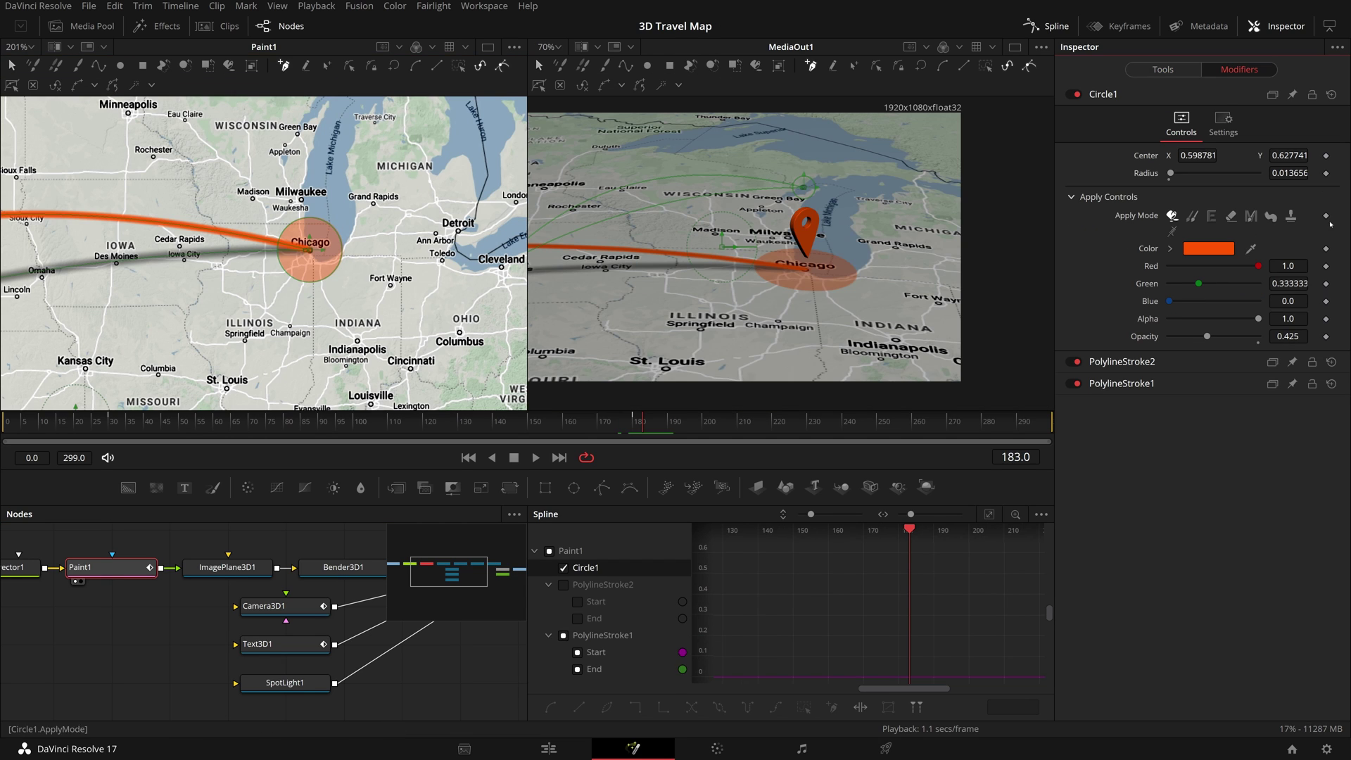
Set Circle1's opacity to 0.425 and keyframe its radius to grow from nothing to about 0.0137 at frame 213
left_click(1326, 173)
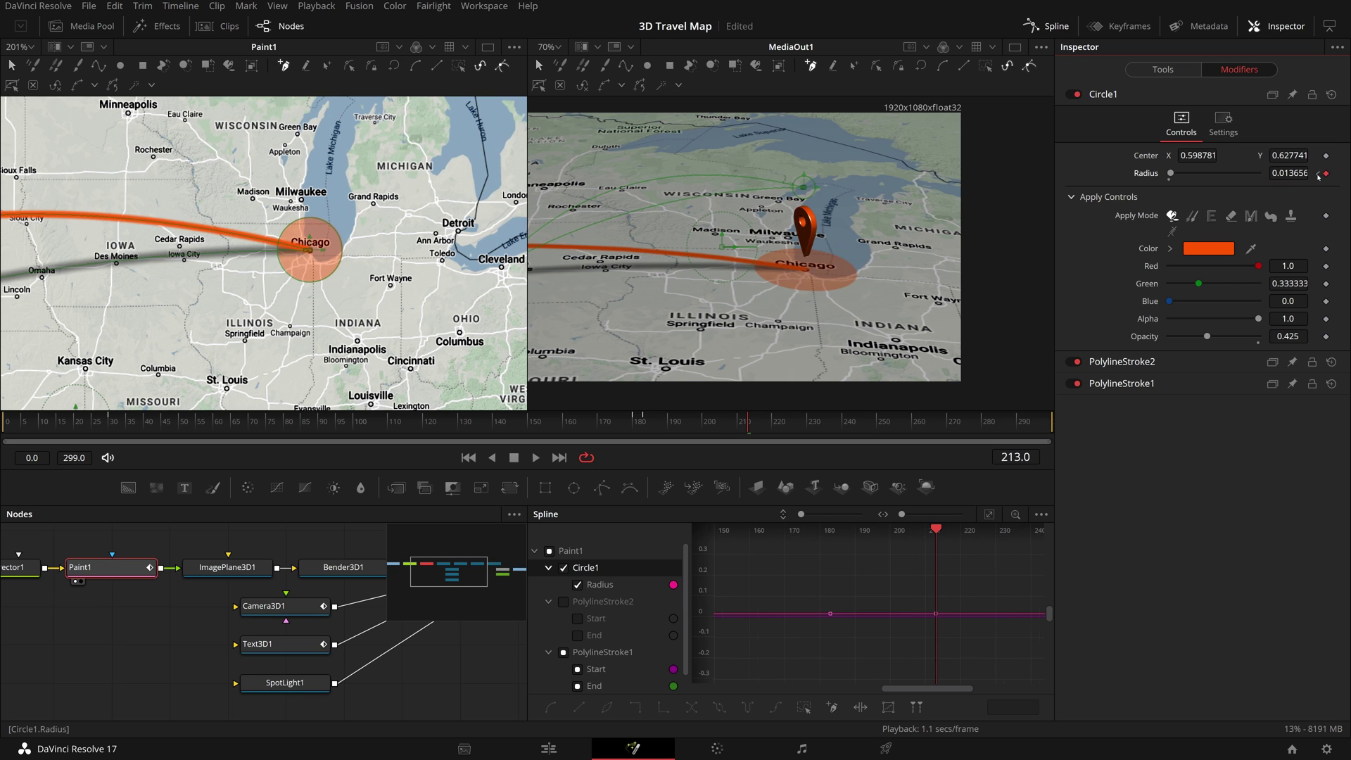
left_click_drag(1170, 173, 1159, 177)
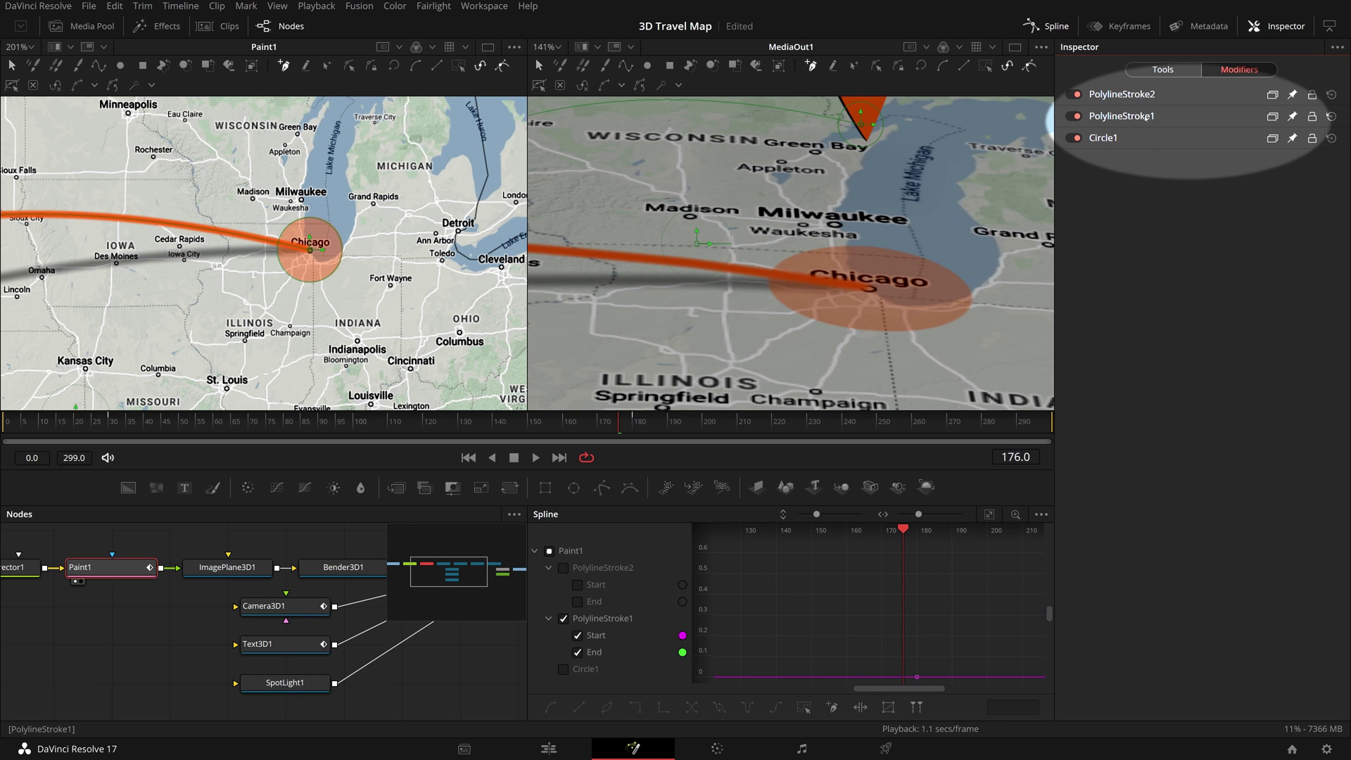
left_click_drag(1123, 116, 1128, 143)
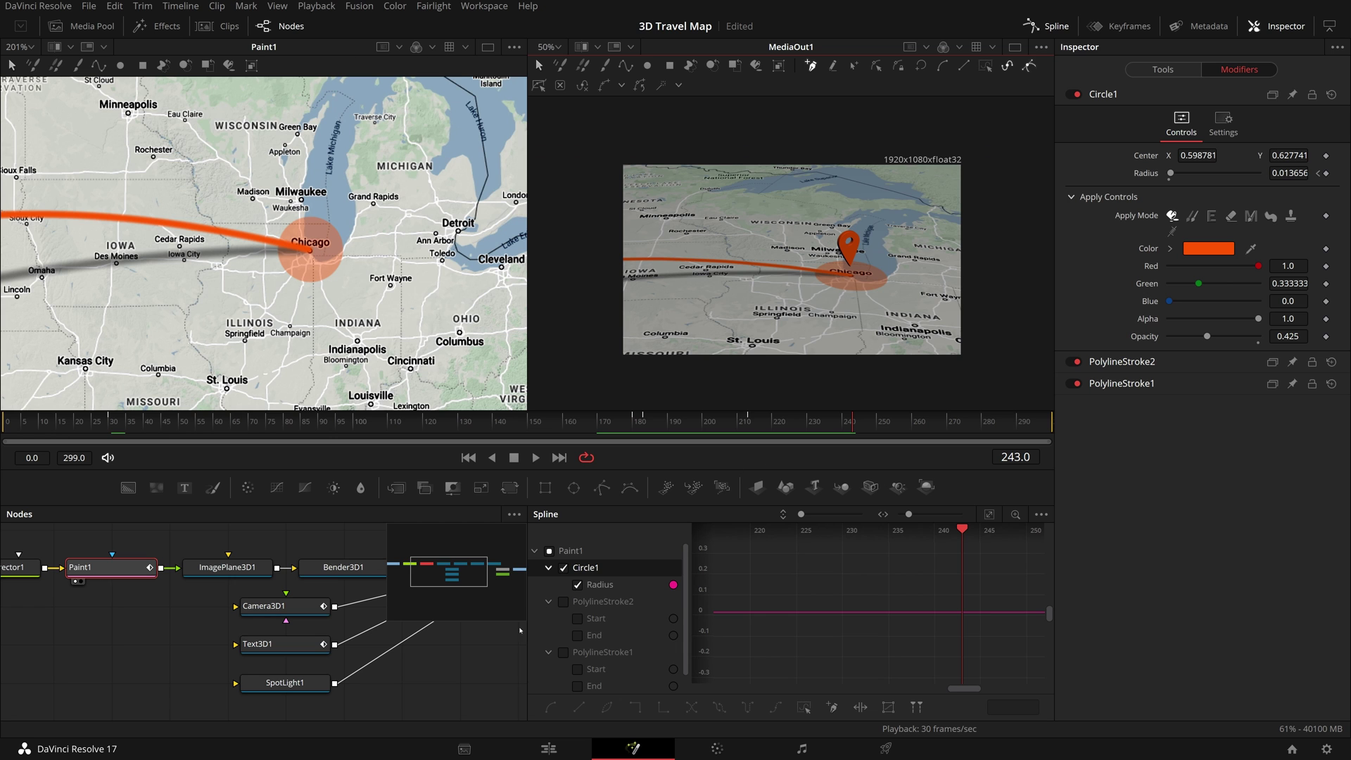
Close the Spline editor and rotate the rendered map in Merge1 to an angle of about -4.85 degrees
left_click(1047, 26)
left_click(633, 606)
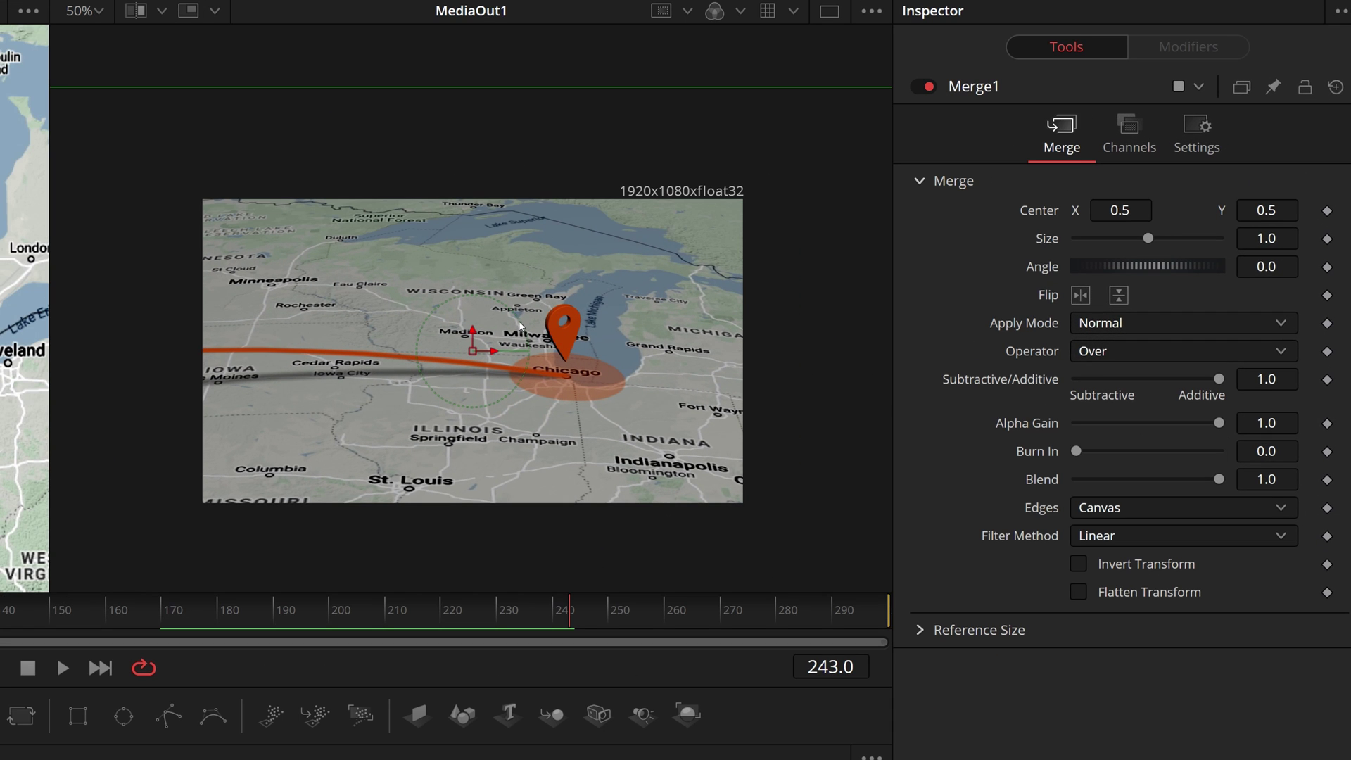
left_click_drag(520, 328, 529, 356)
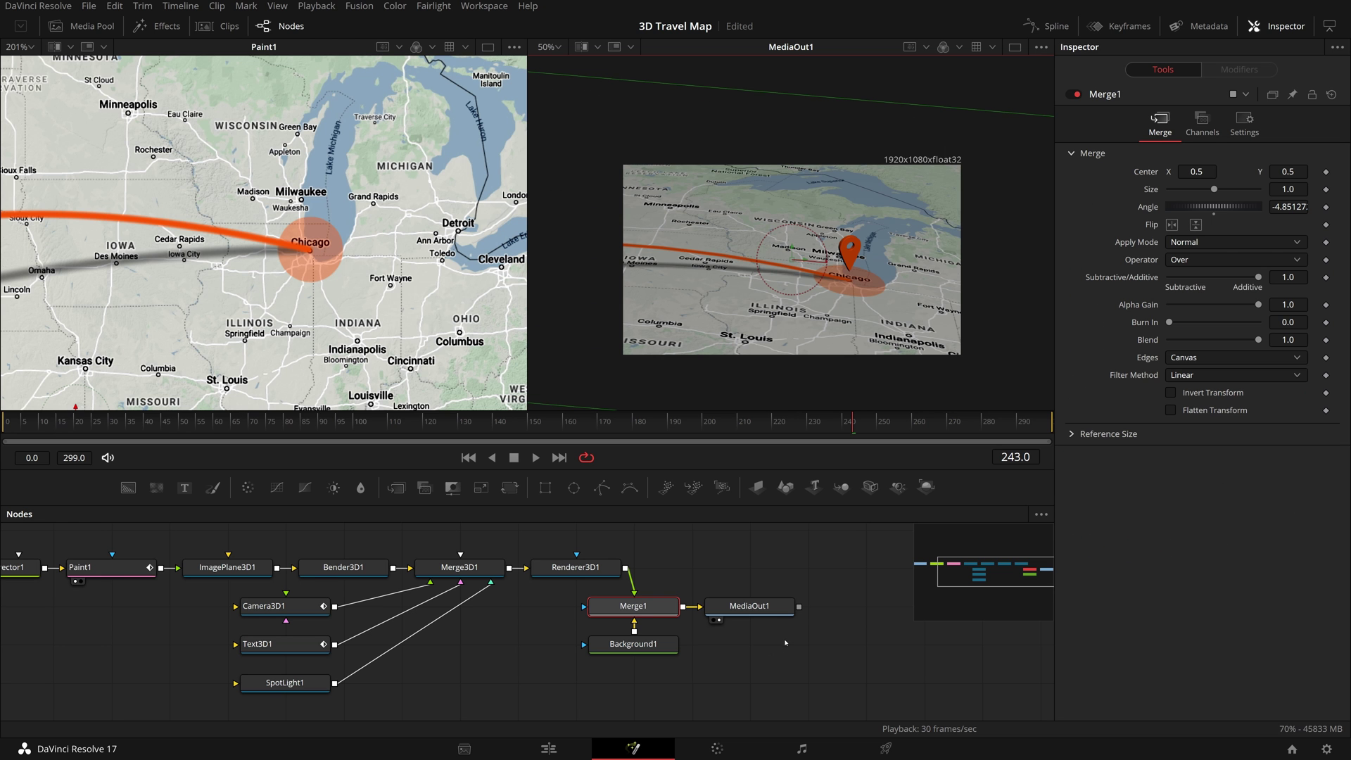
Switch to the Edit page and play the finished travel map animation from the timeline
left_click(548, 747)
key("space")
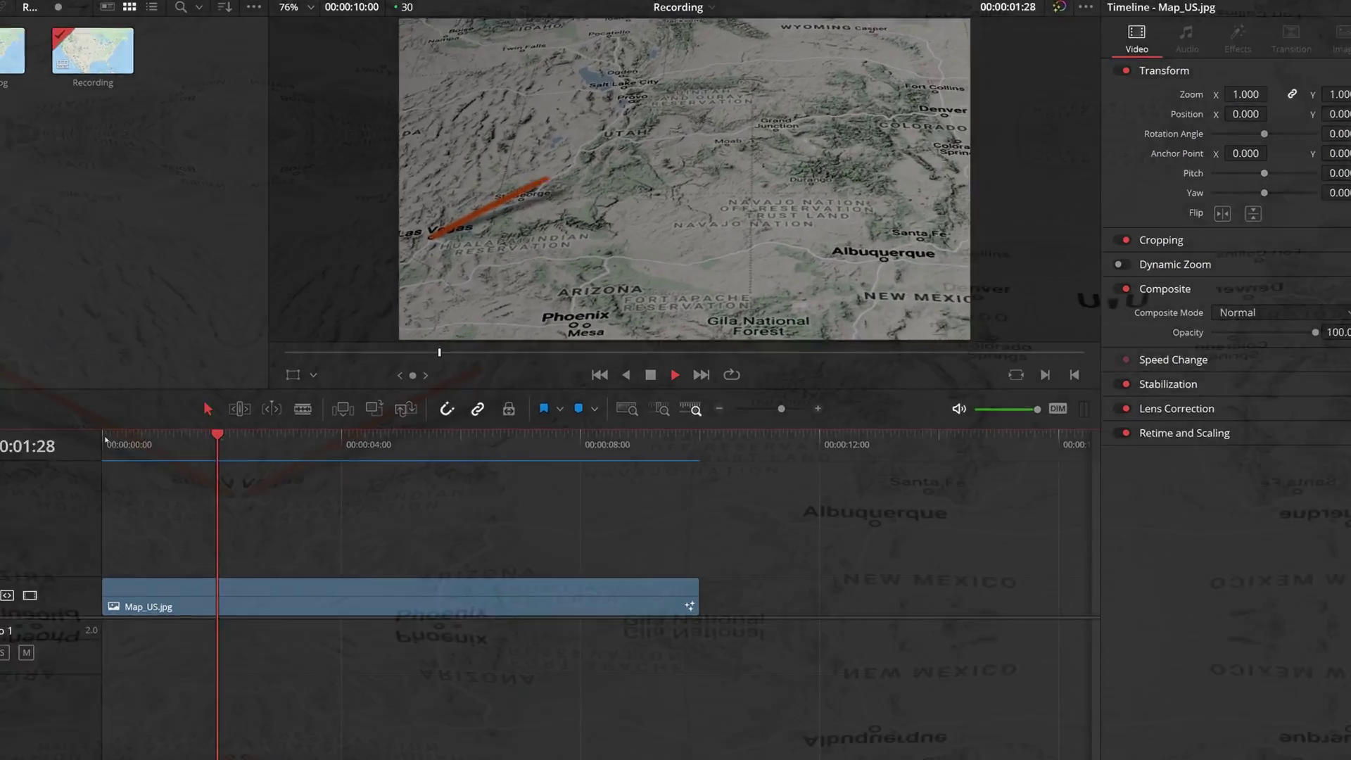